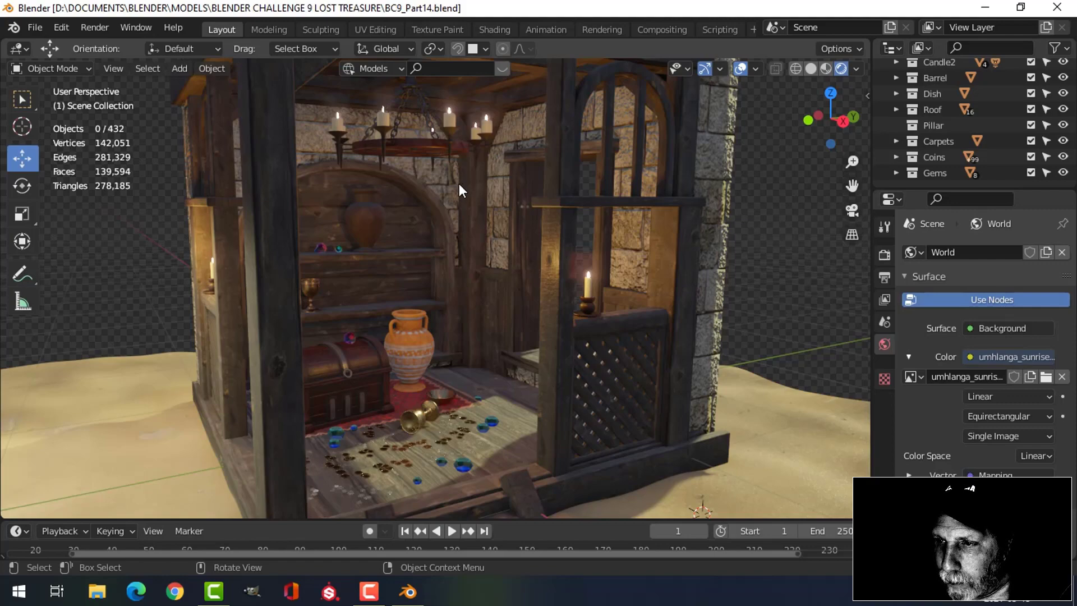
Inspect the treasure room and the material settings of the large blue gem on the floor.
{"action": "middle_click_drag", "start_coordinate": [463, 184], "coordinate": [470, 248], "text": "ctrl"}
{"action": "scroll", "coordinate": [482, 221], "scroll_direction": "up", "scroll_amount": 3}
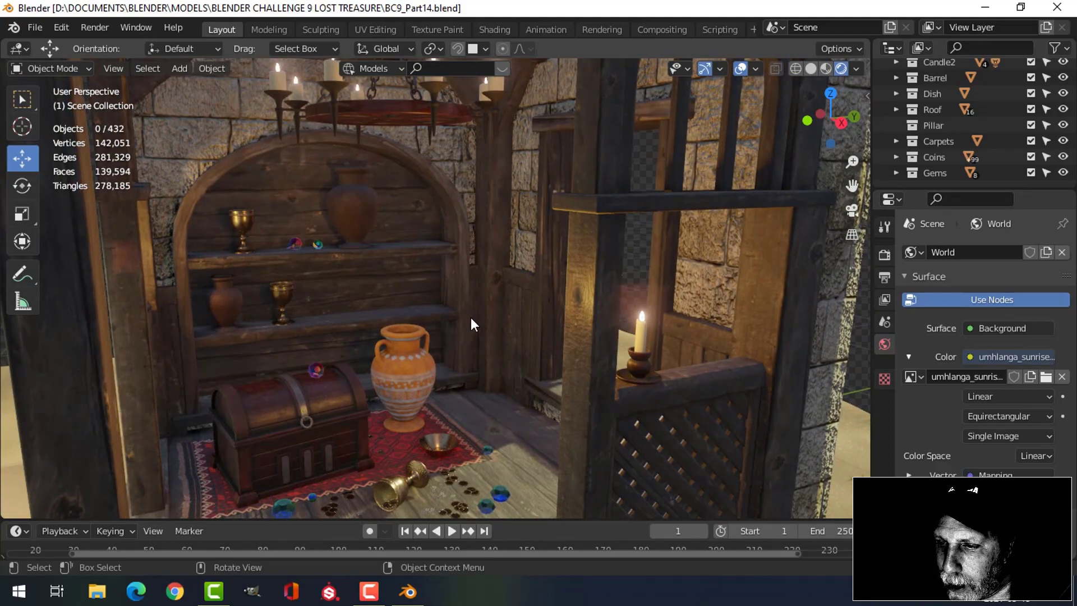
{"action": "middle_click_drag", "start_coordinate": [471, 320], "coordinate": [470, 253], "text": "shift"}
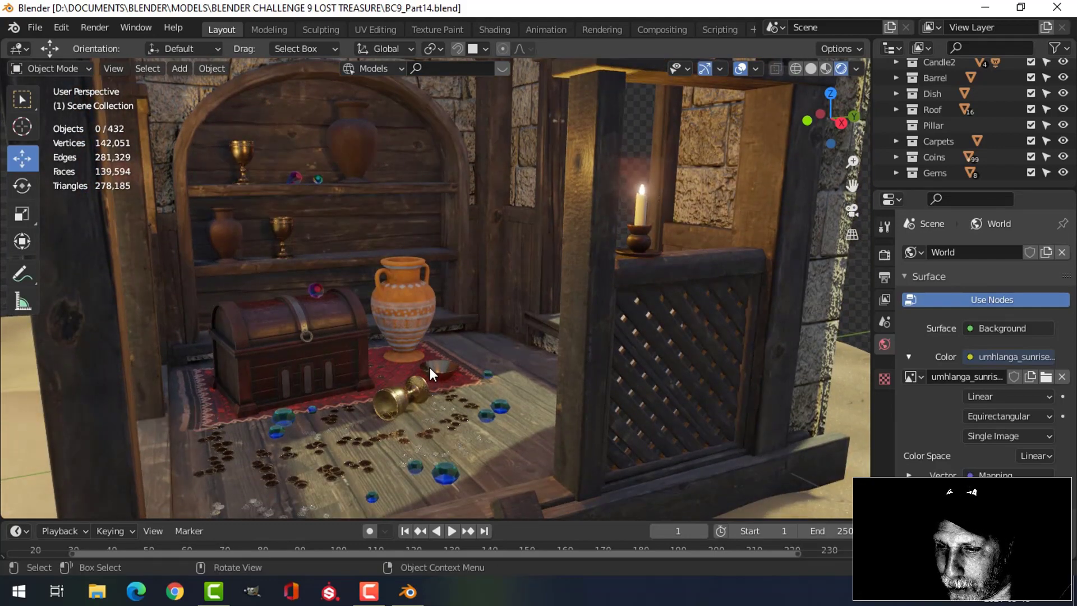
{"action": "left_click", "coordinate": [448, 472]}
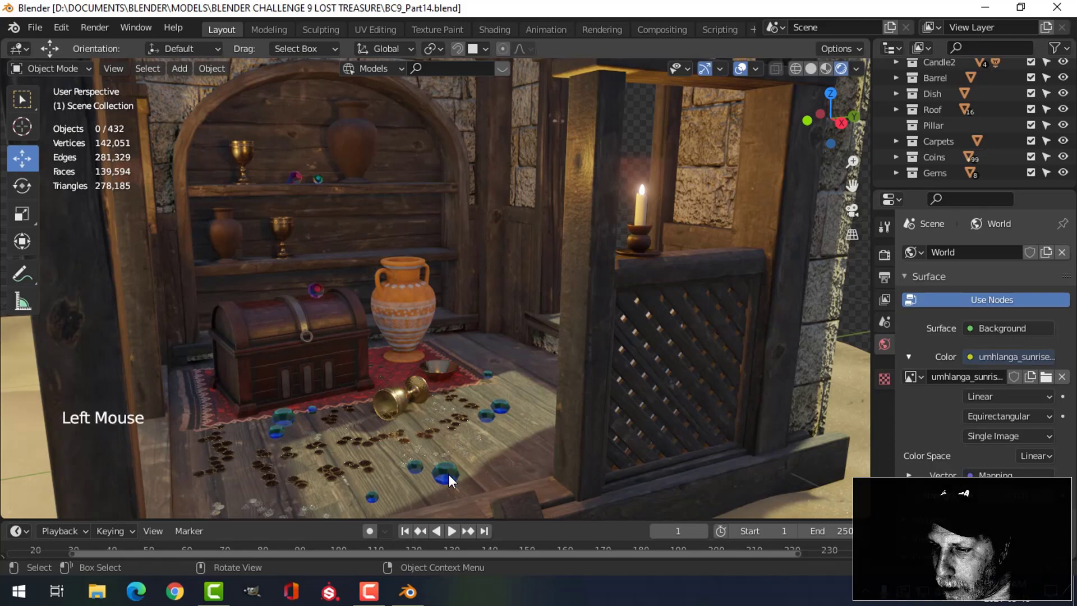
{"action": "left_click", "coordinate": [883, 507]}
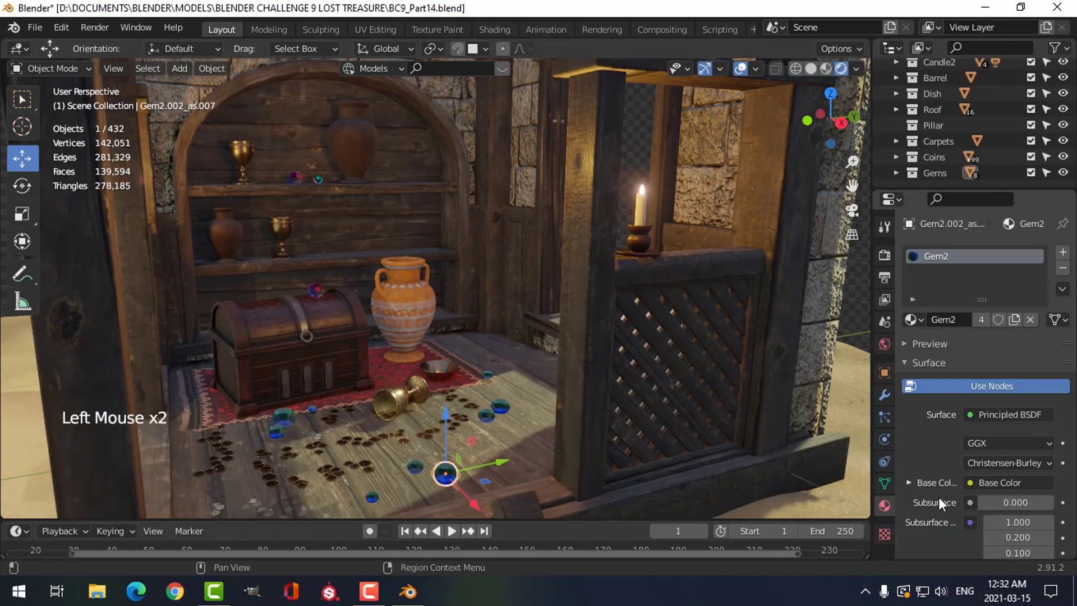
{"action": "scroll", "coordinate": [967, 470], "scroll_direction": "down", "scroll_amount": 11}
{"action": "scroll", "coordinate": [966, 470], "scroll_direction": "down", "scroll_amount": 8}
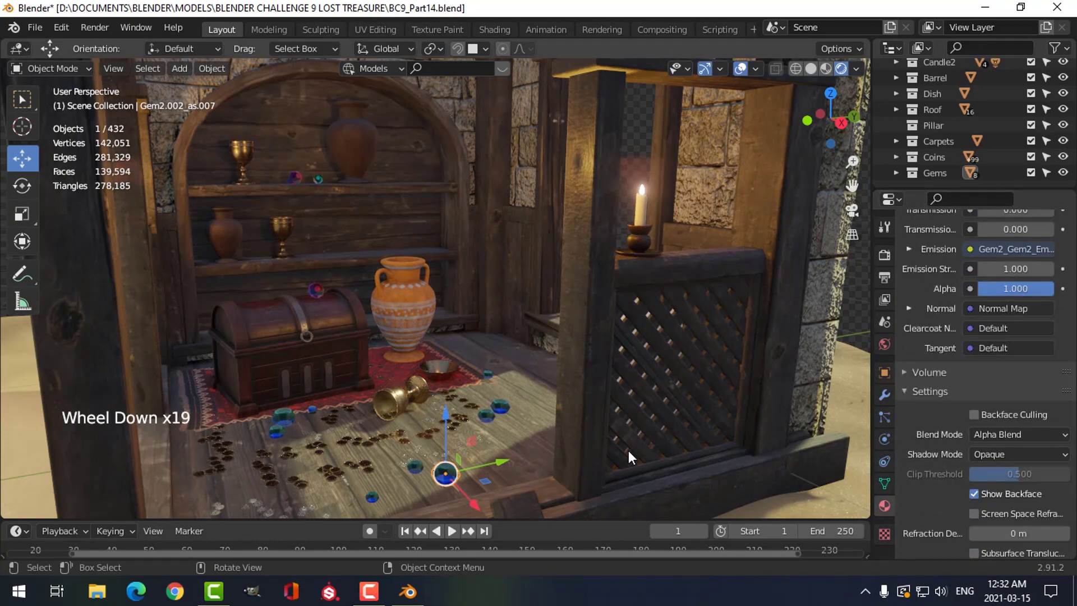
{"action": "key", "text": "alt+a"}
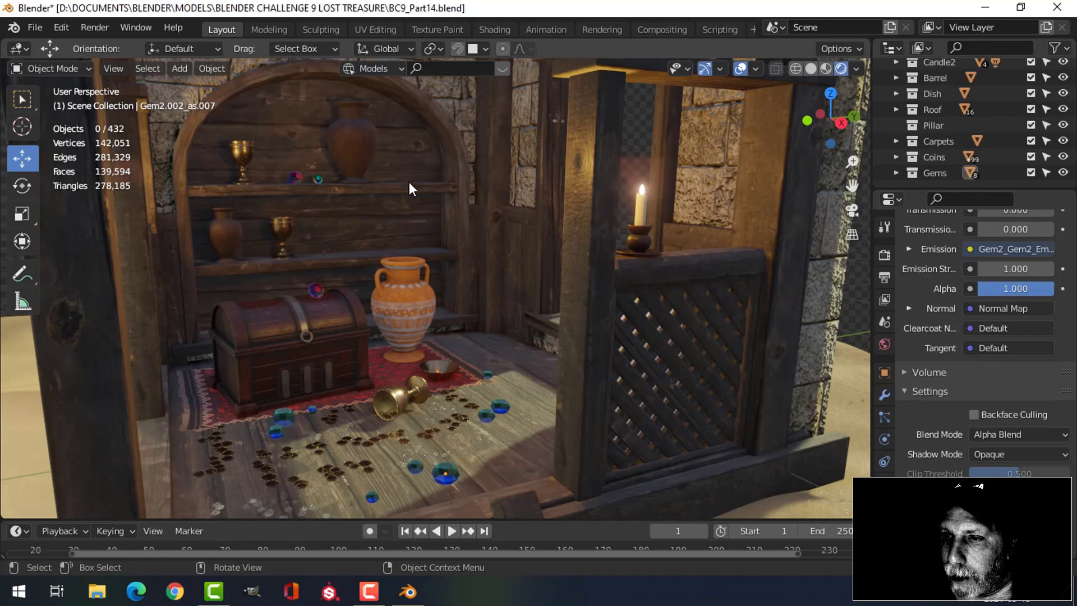
Select the large vase on the upper shelf, show the scene in solid shading and snap the 3D cursor to the vase.
{"action": "left_click", "coordinate": [358, 150]}
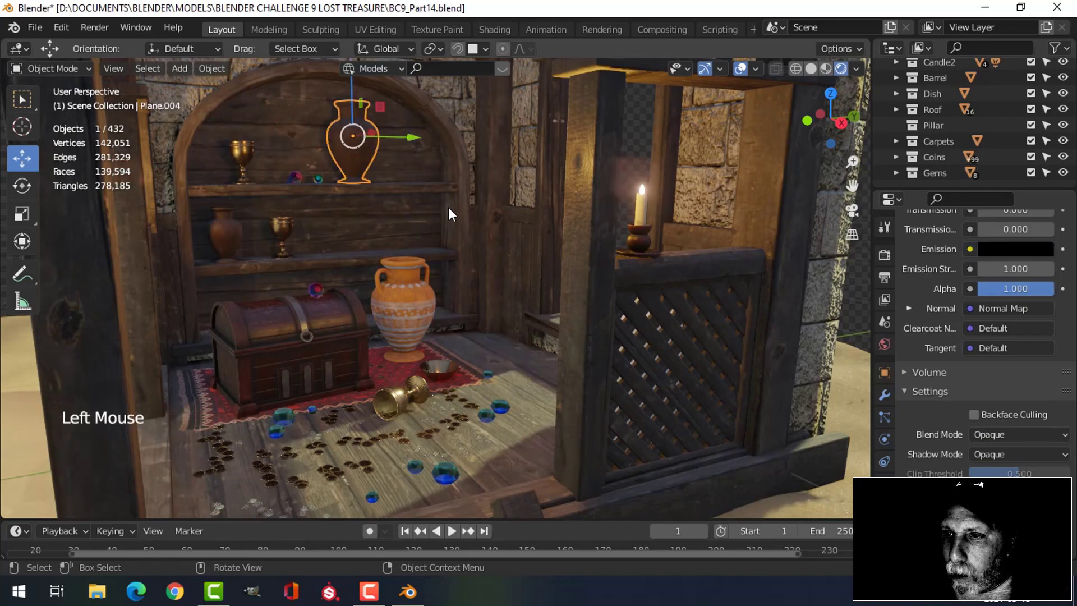
{"action": "left_click", "coordinate": [807, 69]}
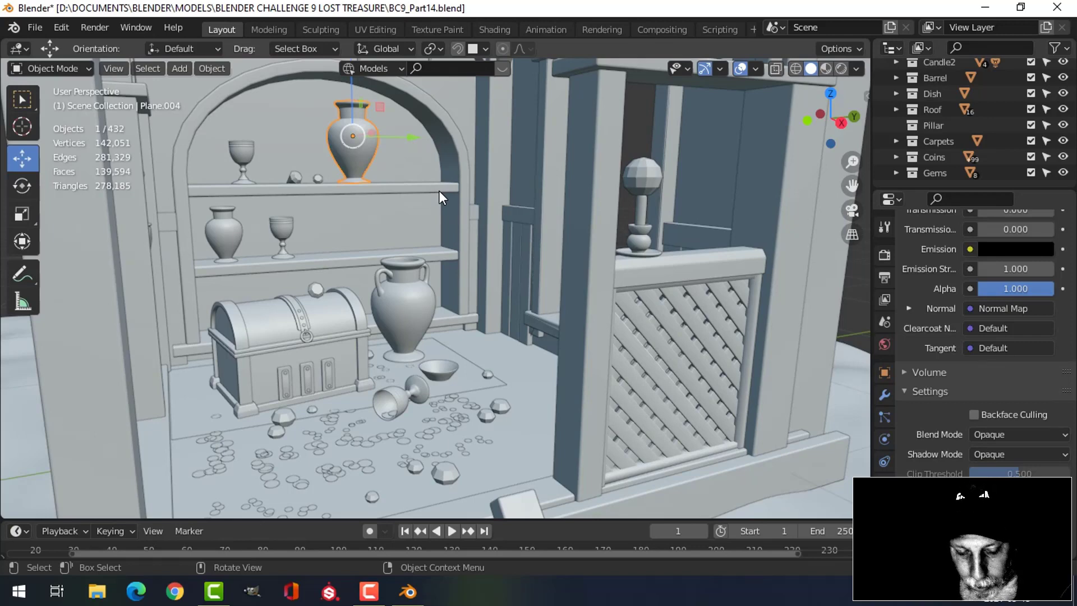
{"action": "key", "text": "shift+s"}
{"action": "left_click", "coordinate": [426, 272]}
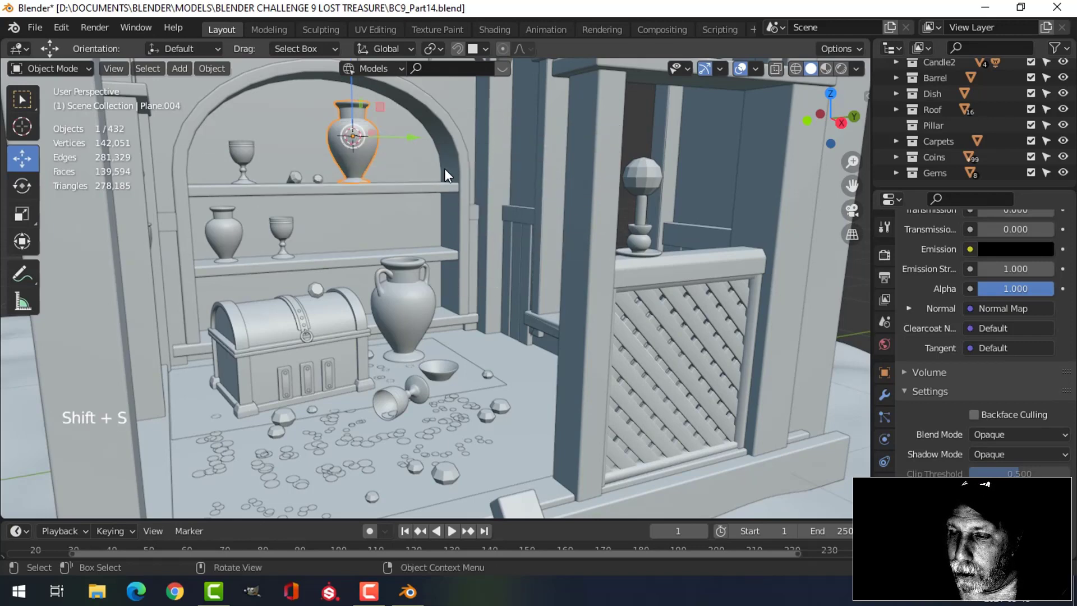
Add a mesh circle with 6 vertices at the 3D cursor.
{"action": "scroll", "coordinate": [433, 182], "scroll_direction": "down", "scroll_amount": 2}
{"action": "middle_click_drag", "start_coordinate": [432, 189], "coordinate": [440, 204]}
{"action": "key", "text": "shift+a"}
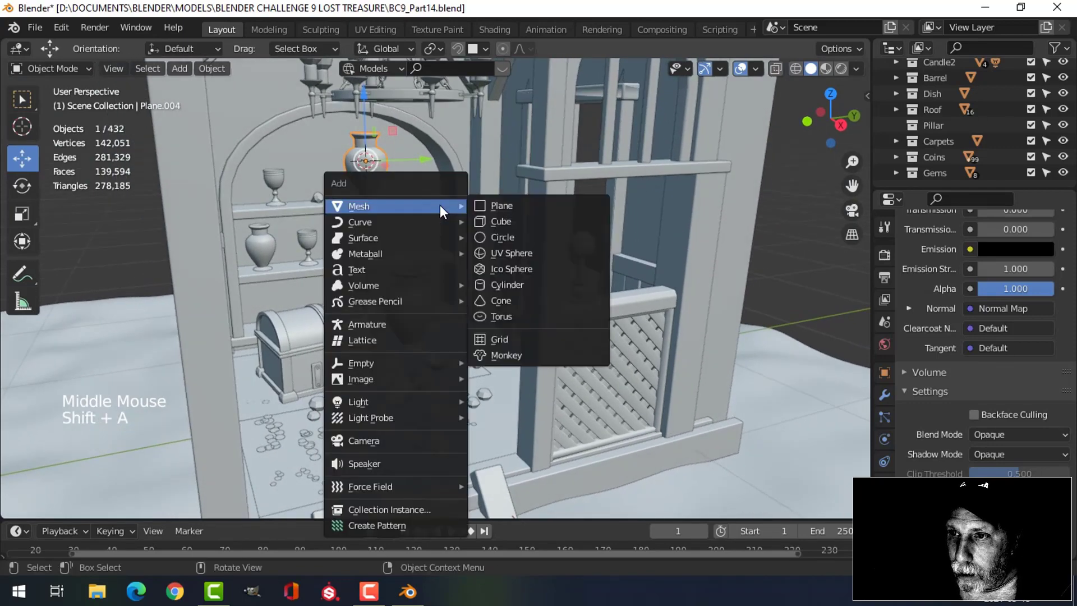
{"action": "left_click", "coordinate": [517, 234]}
{"action": "left_click", "coordinate": [225, 332]}
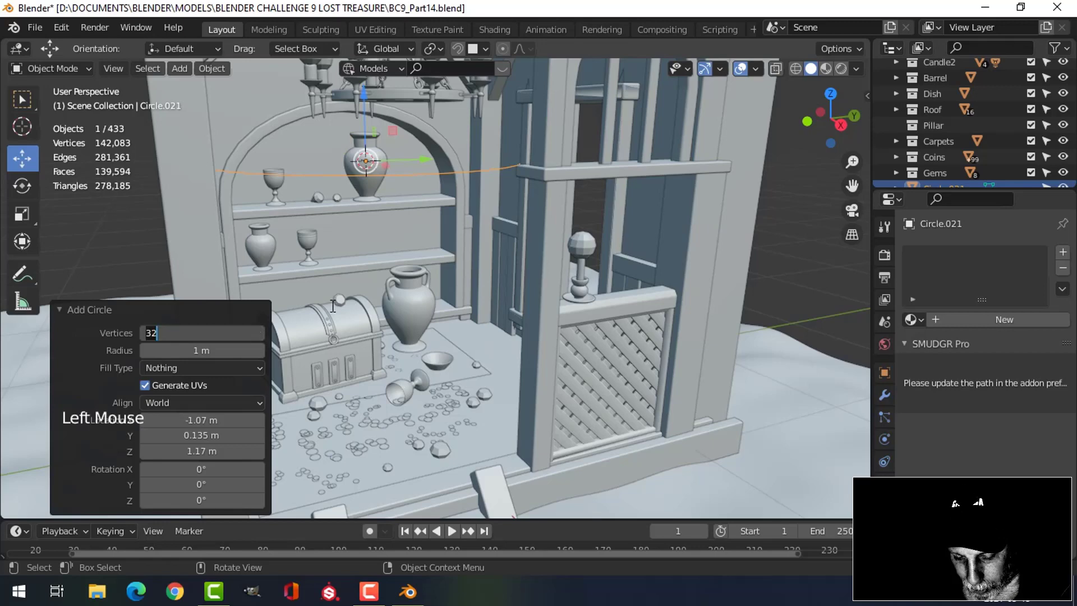
{"action": "key", "text": "Return"}
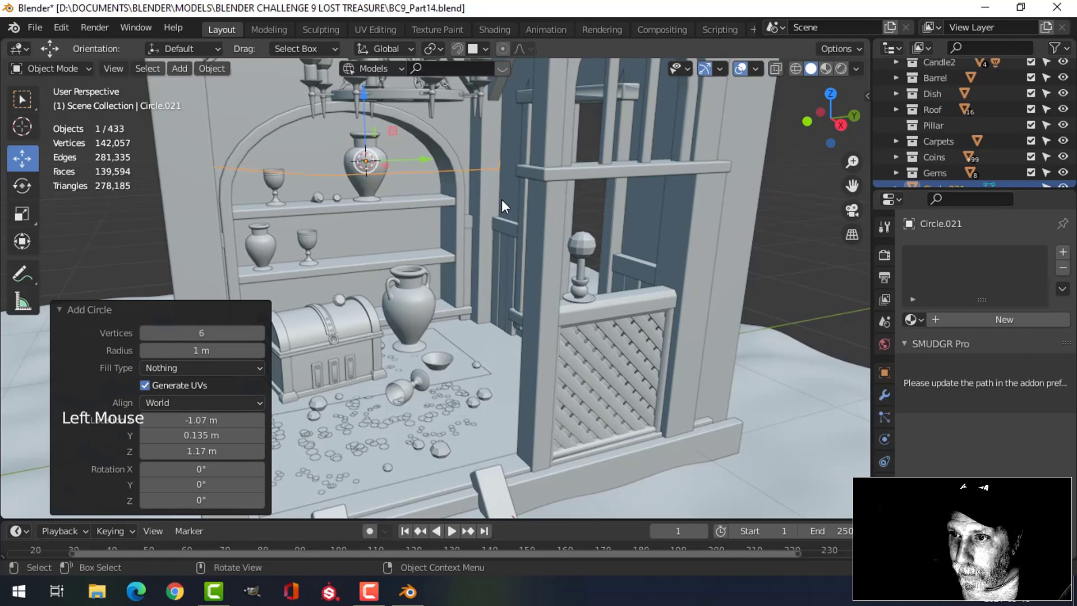
Shrink the hexagon in Edit Mode, shift it beside the vase, lower it about 0.19 m and scale it by about 0.756.
{"action": "key", "text": "Tab"}
{"action": "key", "text": "s"}
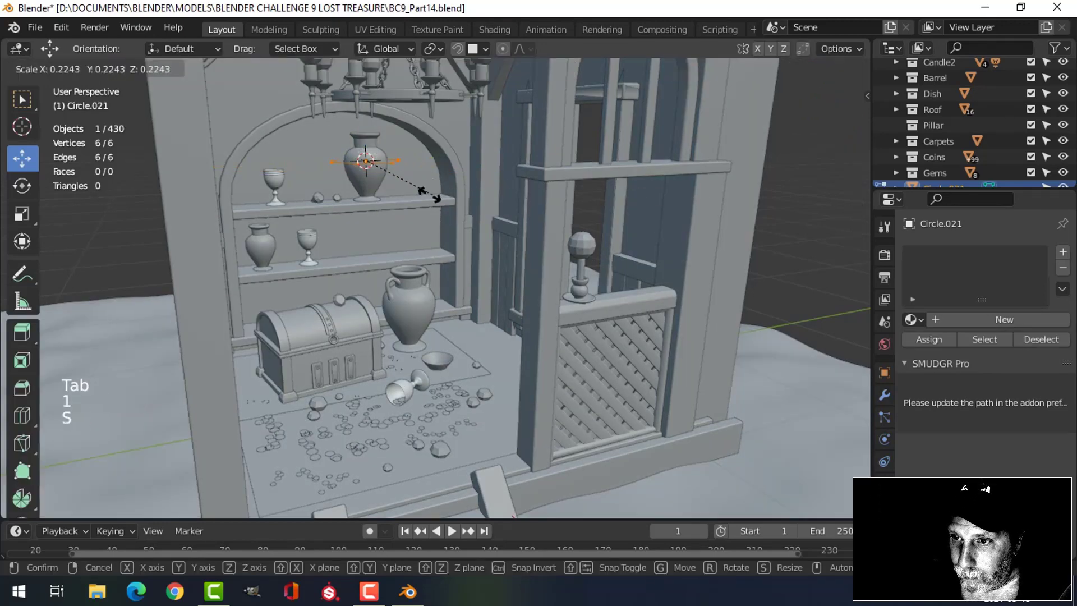
{"action": "left_click", "coordinate": [412, 198]}
{"action": "left_click_drag", "start_coordinate": [393, 161], "coordinate": [471, 167]}
{"action": "left_click_drag", "start_coordinate": [405, 124], "coordinate": [406, 152]}
{"action": "key", "text": "s"}
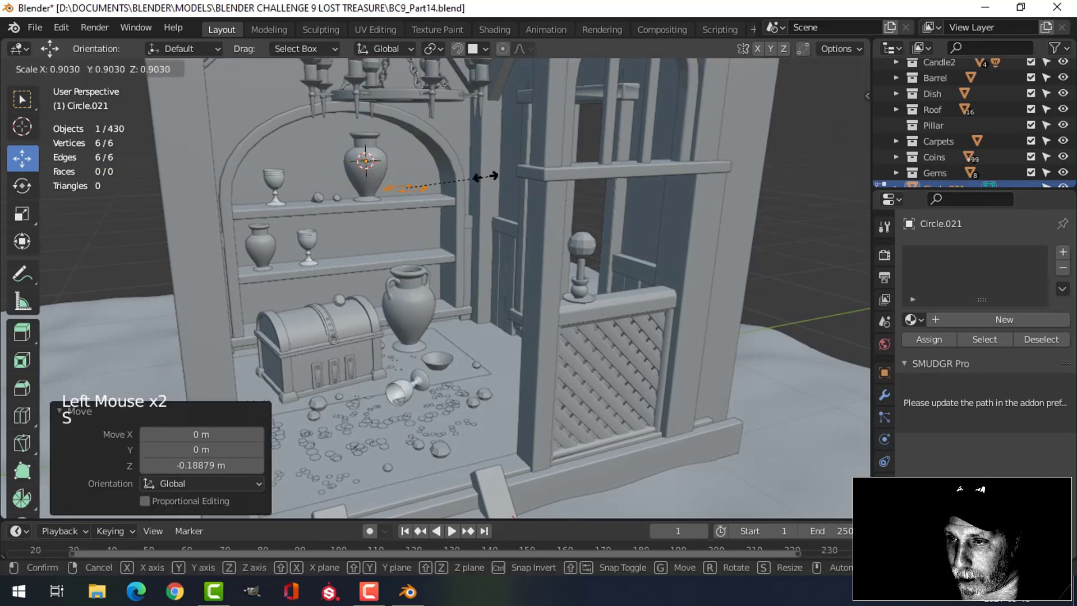
{"action": "left_click", "coordinate": [474, 177]}
Scale the hexagon by about 0.905 and lower it until it rests on the upper shelf.
{"action": "key", "text": "KP_Decimal"}
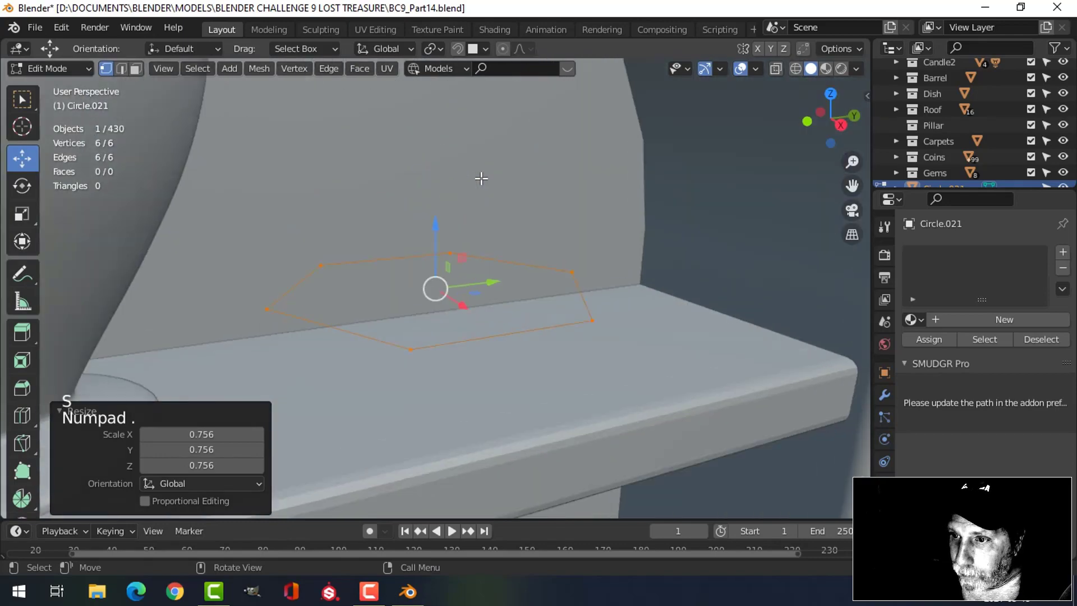
{"action": "scroll", "coordinate": [481, 176], "scroll_direction": "down", "scroll_amount": 5}
{"action": "middle_click_drag", "start_coordinate": [481, 176], "coordinate": [465, 290]}
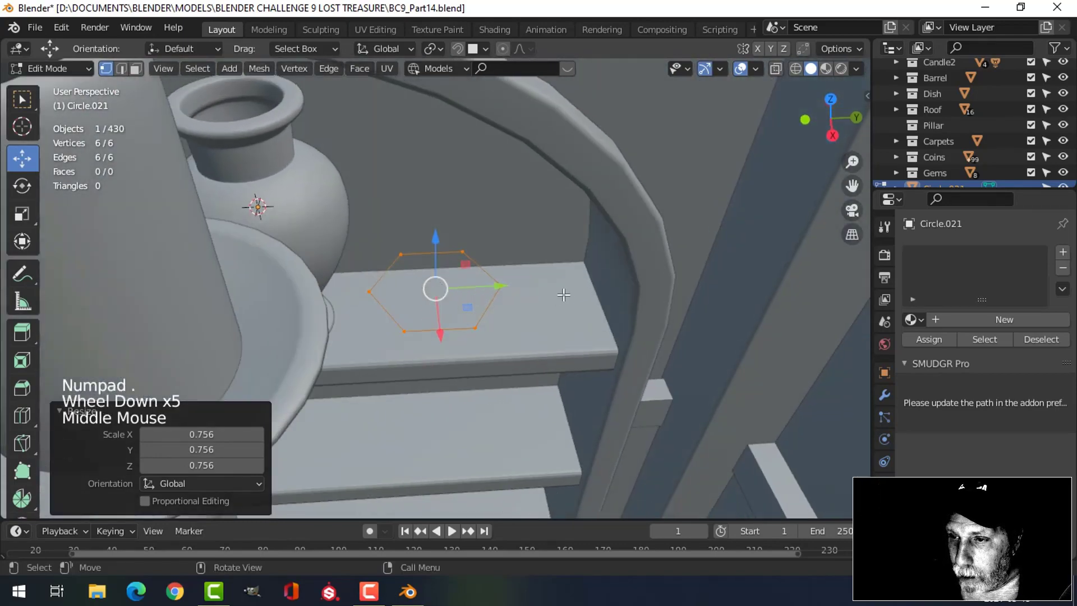
{"action": "key", "text": "s"}
{"action": "left_click", "coordinate": [552, 290]}
{"action": "middle_click_drag", "start_coordinate": [552, 286], "coordinate": [558, 224]}
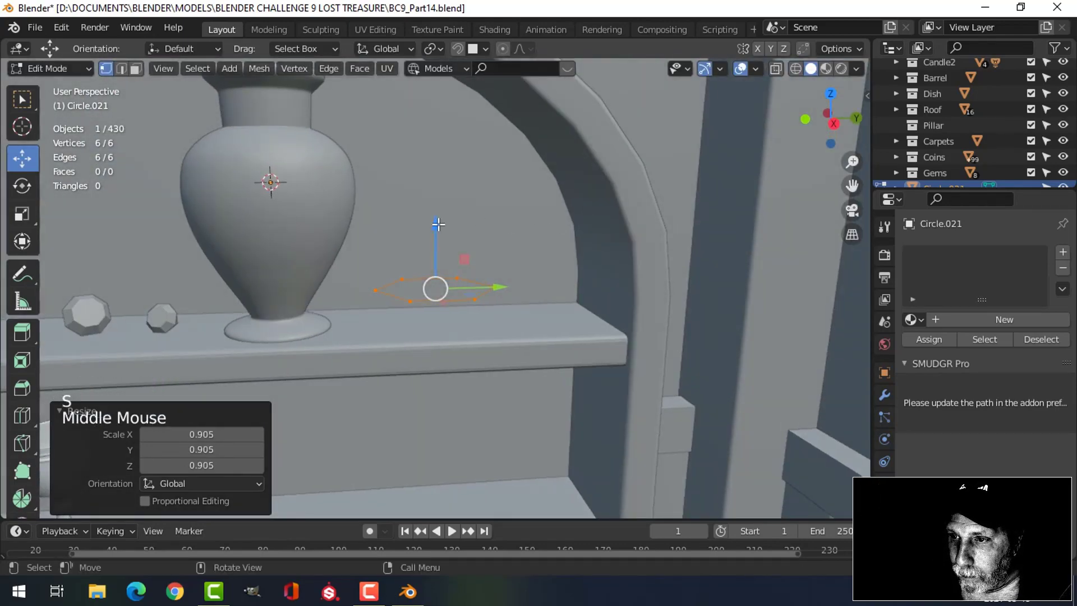
{"action": "left_click_drag", "start_coordinate": [435, 224], "coordinate": [440, 244]}
{"action": "middle_click_drag", "start_coordinate": [439, 245], "coordinate": [535, 234], "text": "shift"}
{"action": "left_click_drag", "start_coordinate": [480, 230], "coordinate": [480, 250]}
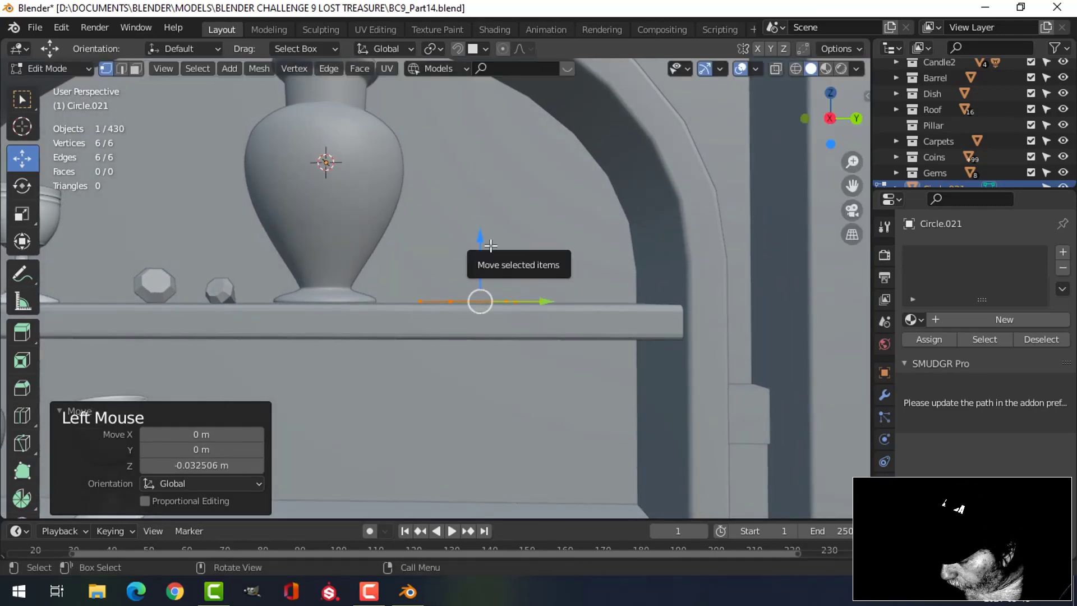
{"action": "key", "text": "KP_3"}
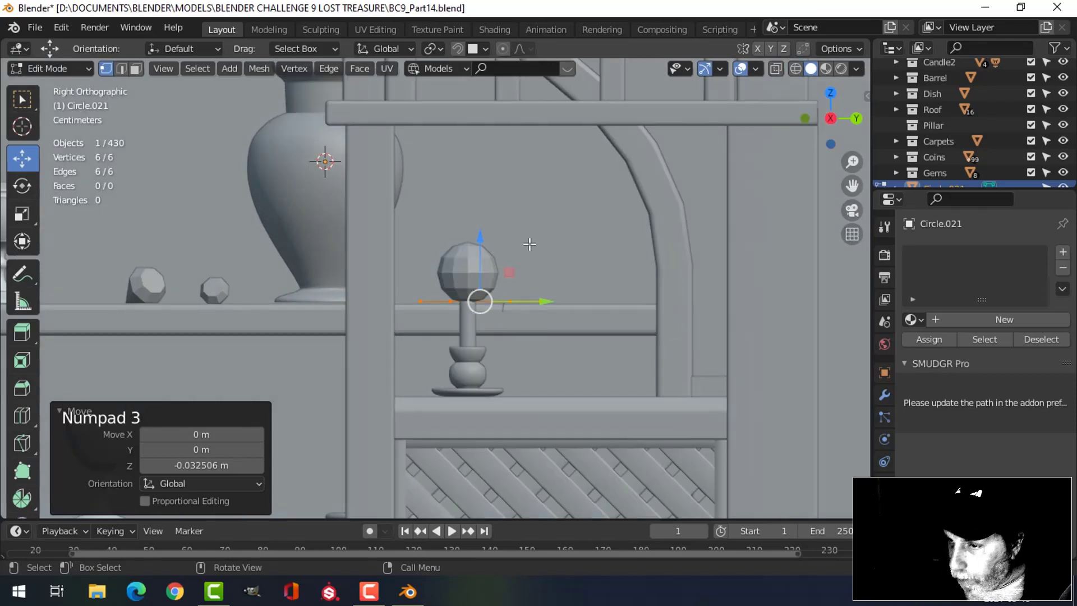
{"action": "mouse_move", "coordinate": [530, 244]}
{"action": "middle_mouse_down"}
{"action": "mouse_move", "coordinate": [556, 281]}
{"action": "mouse_move", "coordinate": [524, 260]}
{"action": "mouse_move", "coordinate": [522, 236]}
{"action": "middle_mouse_up"}
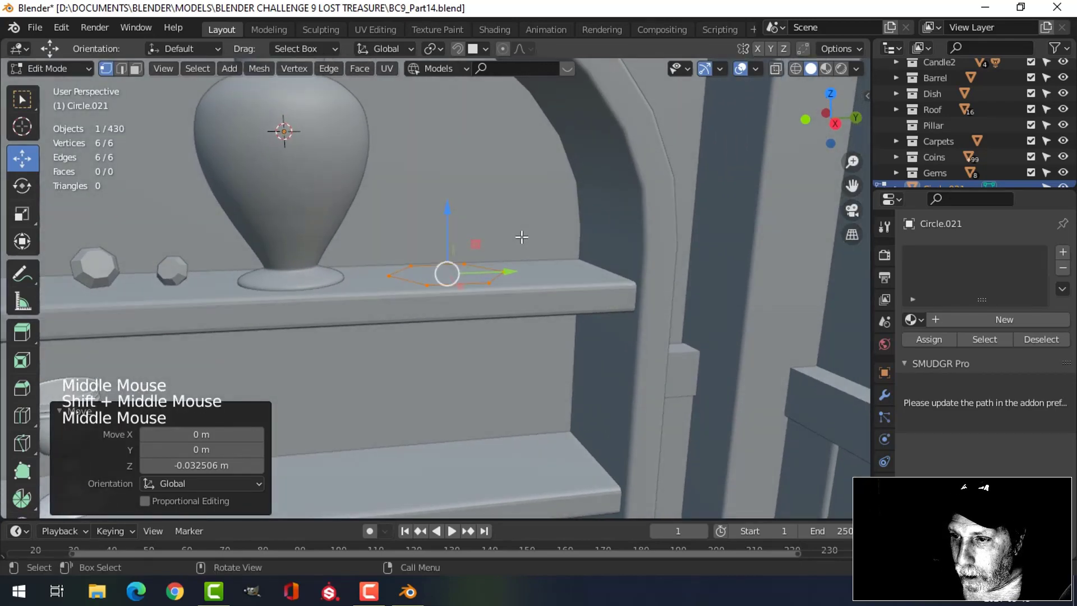
Extrude the hexagon up about 0.16 m as the bottle body, and extrude its upper edge inward at a scale of about 0.587.
{"action": "key", "text": "e"}
{"action": "left_click_drag", "start_coordinate": [454, 216], "coordinate": [474, 123]}
{"action": "middle_click_drag", "start_coordinate": [577, 188], "coordinate": [579, 251]}
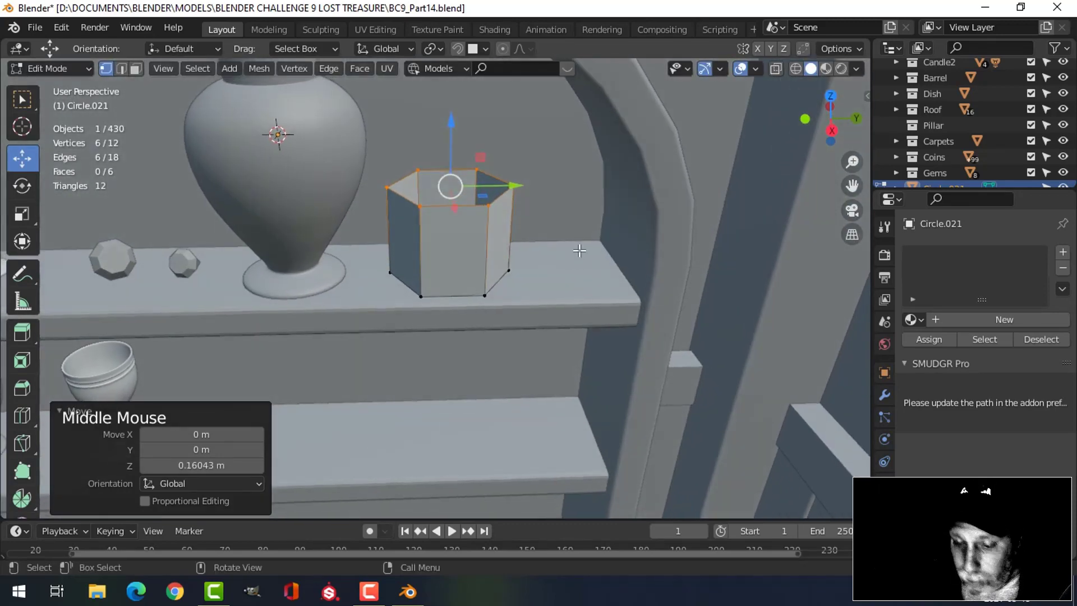
{"action": "key", "text": "e"}
{"action": "key", "text": "s"}
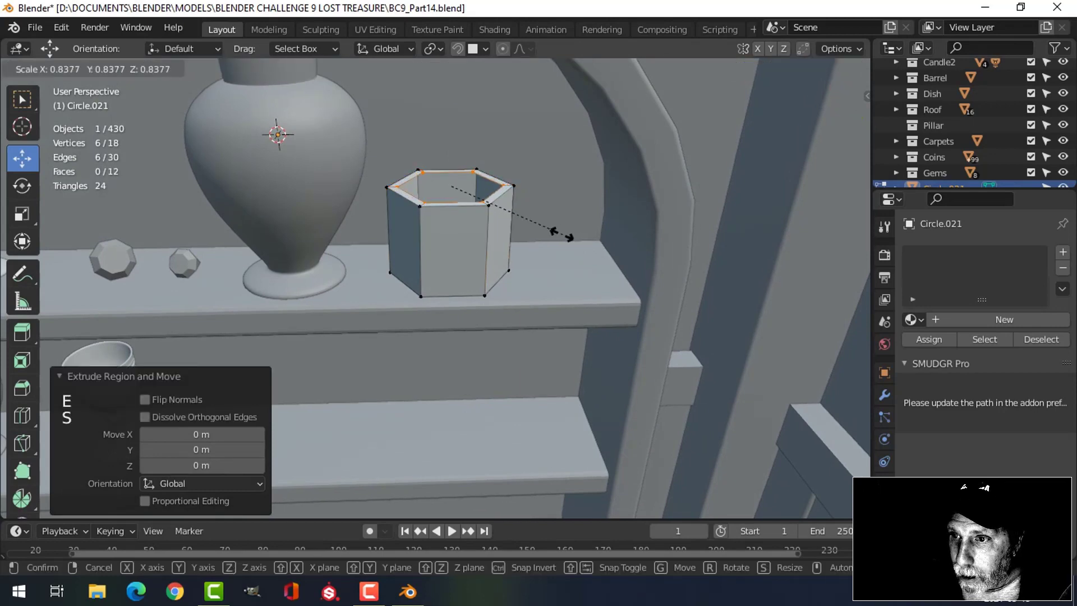
{"action": "left_click", "coordinate": [525, 231]}
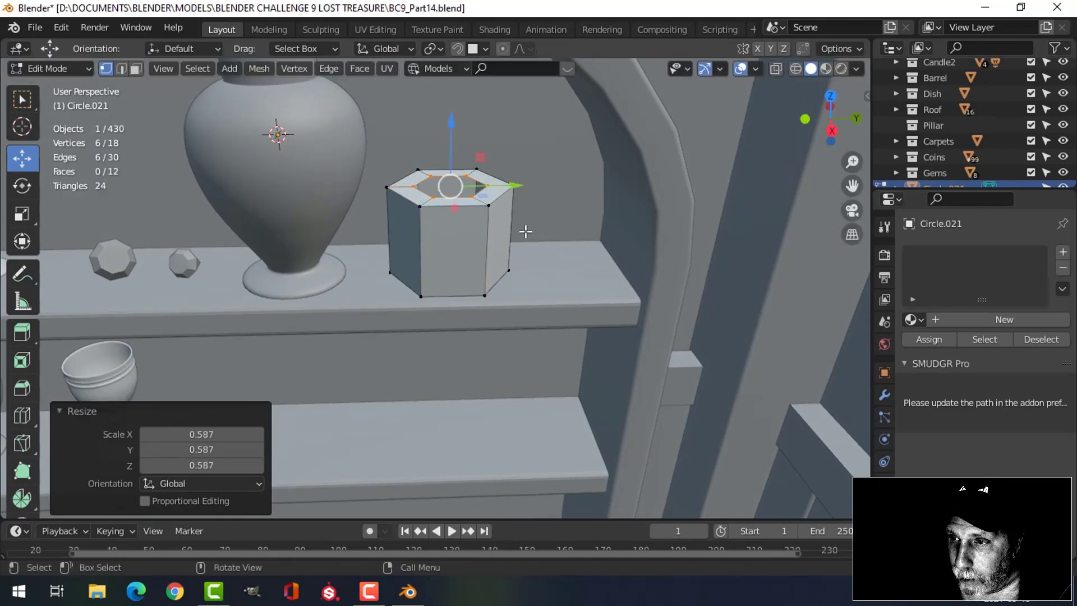
{"action": "mouse_move", "coordinate": [524, 230]}
{"action": "middle_mouse_down", "text": "shift"}
{"action": "mouse_move", "coordinate": [522, 221]}
{"action": "mouse_move", "coordinate": [539, 252]}
{"action": "mouse_move", "coordinate": [527, 250]}
{"action": "middle_mouse_up", "text": "shift"}
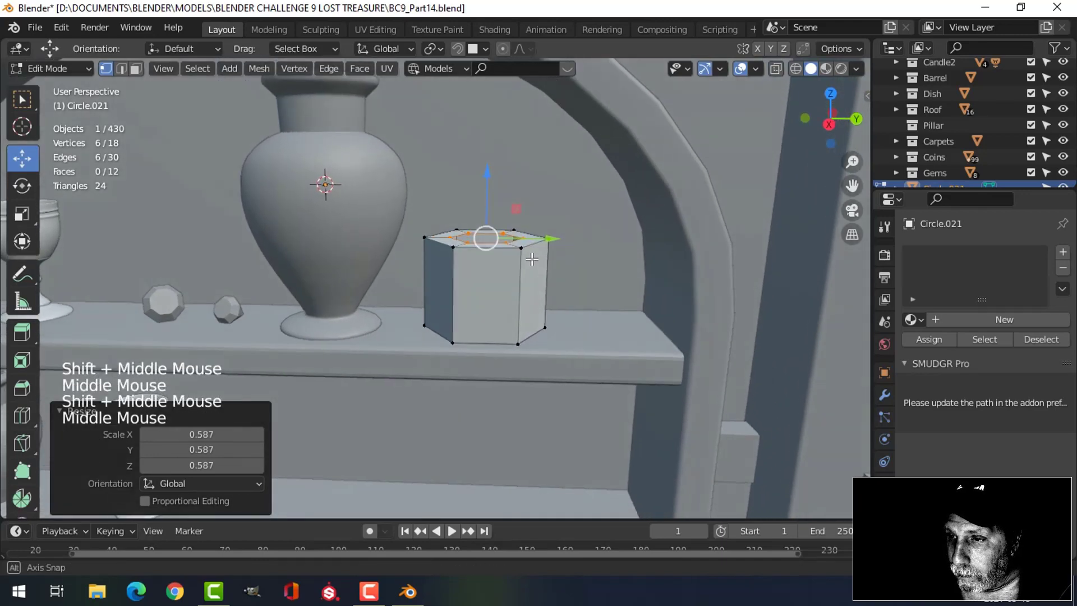
Extrude the inner edge loop slightly upward to form the bottle's short neck.
{"action": "key", "text": "e"}
{"action": "left_click", "coordinate": [527, 251]}
{"action": "left_click_drag", "start_coordinate": [488, 195], "coordinate": [488, 177]}
{"action": "middle_click_drag", "start_coordinate": [544, 187], "coordinate": [557, 194]}
Extrude the neck's upper edge up about 0.027 m and scale it outward into a flared mouth.
{"action": "key", "text": "e"}
{"action": "left_click", "coordinate": [487, 185]}
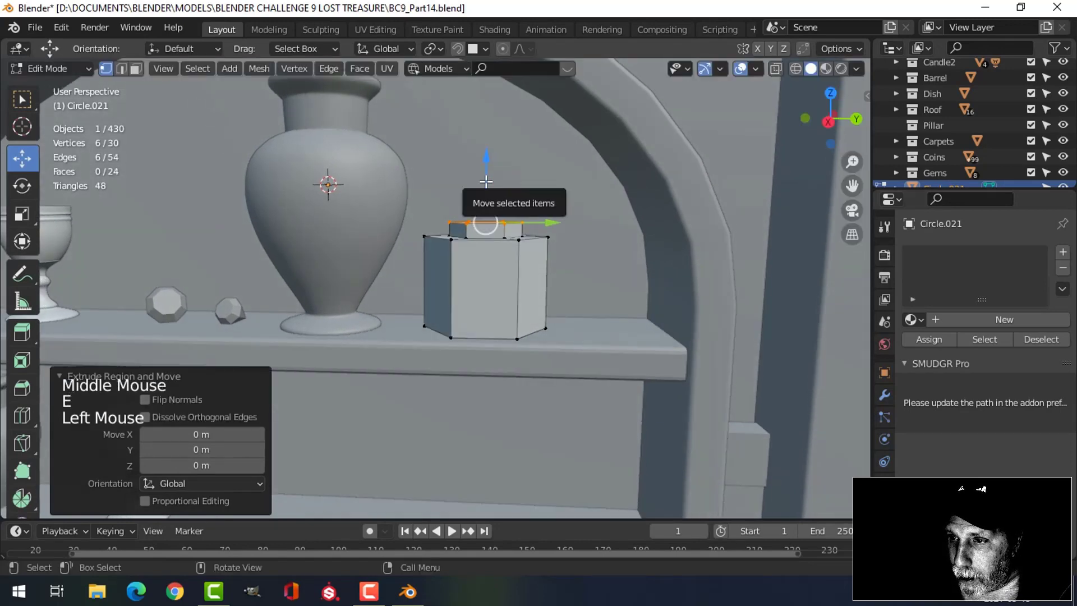
{"action": "left_click_drag", "start_coordinate": [486, 185], "coordinate": [486, 167]}
{"action": "key", "text": "s"}
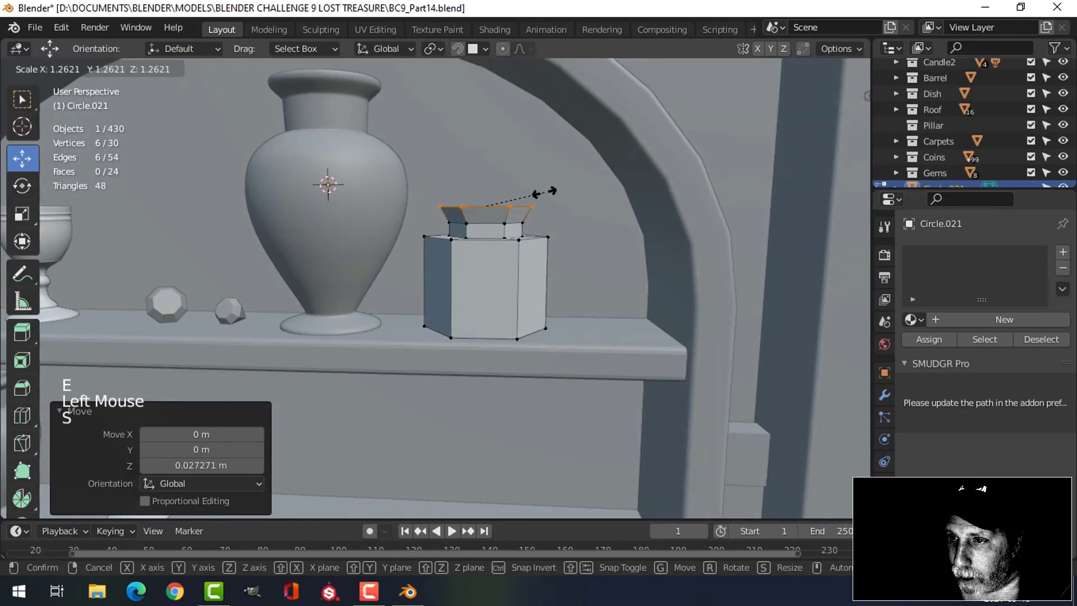
{"action": "left_click", "coordinate": [555, 191]}
{"action": "mouse_move", "coordinate": [547, 185]}
{"action": "middle_mouse_down"}
{"action": "mouse_move", "coordinate": [548, 207]}
{"action": "mouse_move", "coordinate": [541, 195]}
{"action": "mouse_move", "coordinate": [539, 203]}
{"action": "middle_mouse_up"}
Extrude the flared mouth up about 0.016 m as a lip, and extrude its edge inward at a scale of about 0.854.
{"action": "key", "text": "e"}
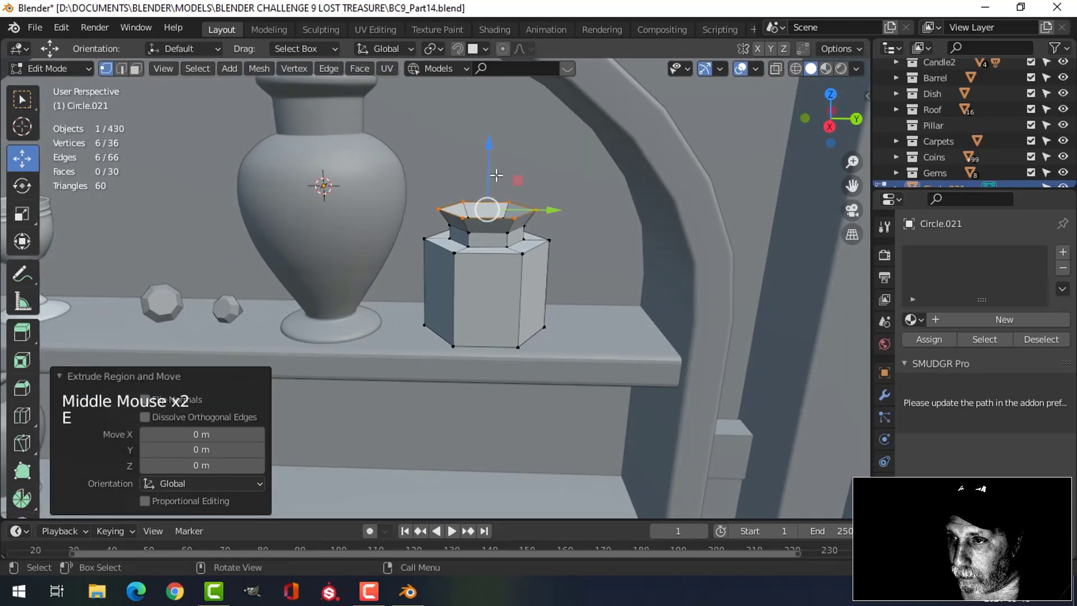
{"action": "left_click", "coordinate": [491, 170]}
{"action": "left_click_drag", "start_coordinate": [489, 163], "coordinate": [491, 156]}
{"action": "mouse_move", "coordinate": [577, 187]}
{"action": "middle_mouse_down"}
{"action": "mouse_move", "coordinate": [567, 207]}
{"action": "mouse_move", "coordinate": [584, 192]}
{"action": "mouse_move", "coordinate": [582, 202]}
{"action": "middle_mouse_up"}
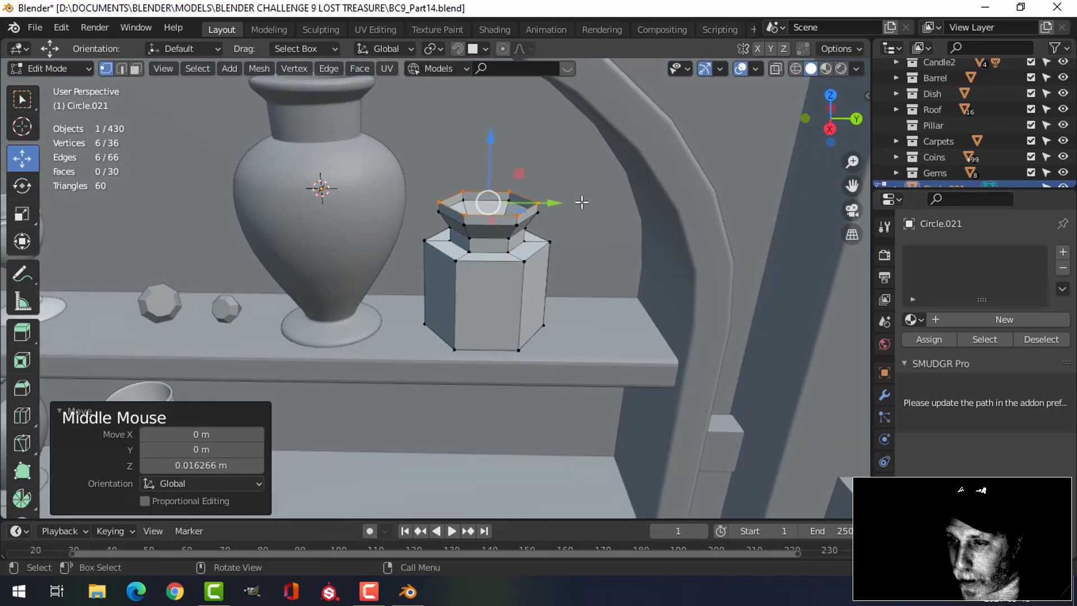
{"action": "key", "text": "e"}
{"action": "key", "text": "s"}
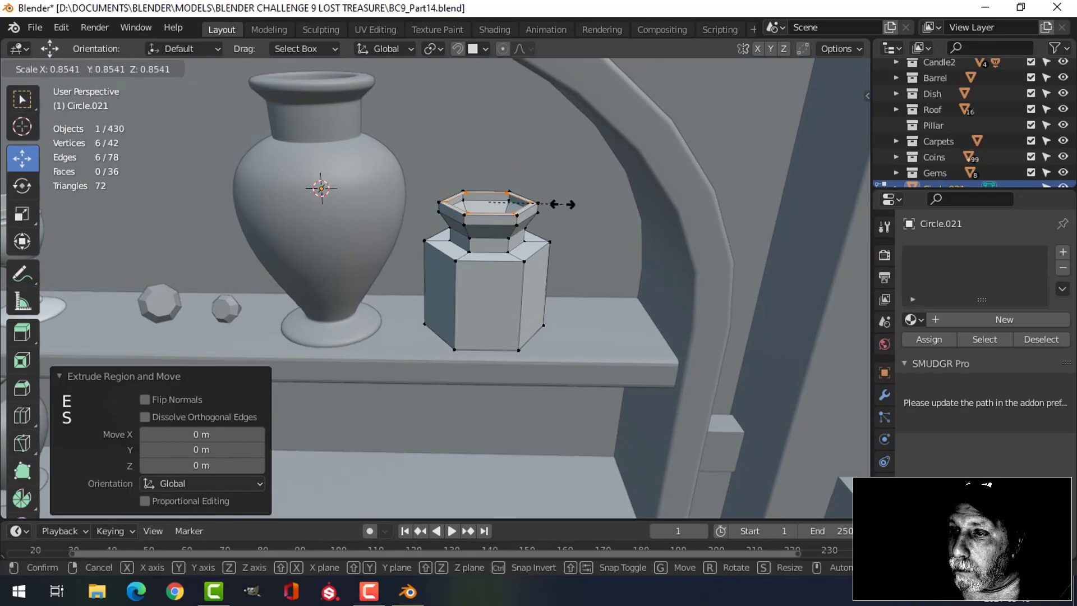
{"action": "left_click", "coordinate": [568, 201]}
{"action": "middle_click_drag", "start_coordinate": [567, 200], "coordinate": [526, 183]}
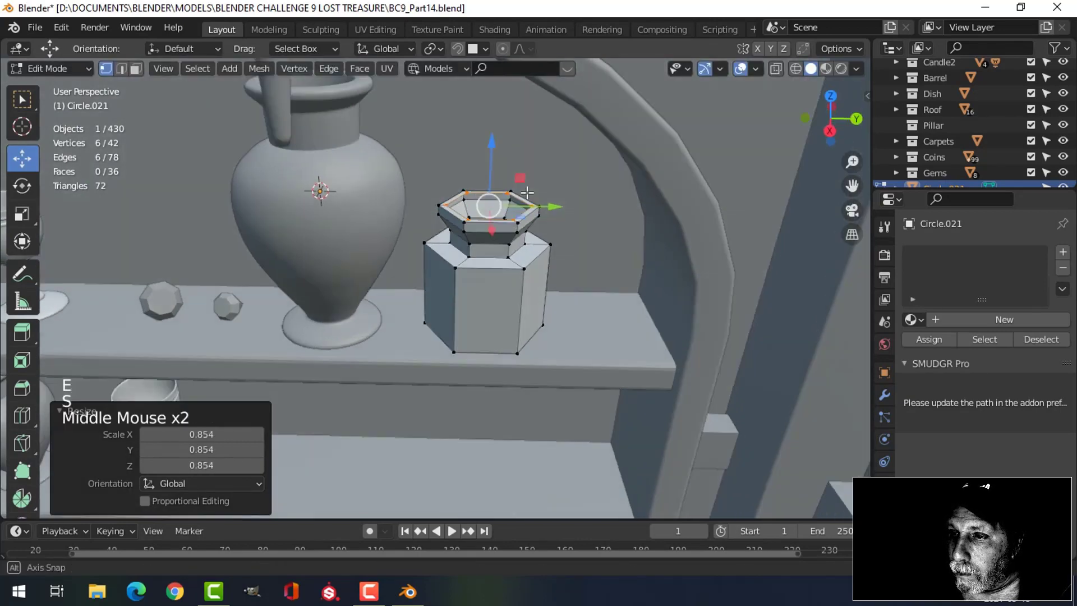
Extrude the lip's inner edge down about 0.009 m into the mouth and scale it by about 0.78.
{"action": "key", "text": "e"}
{"action": "left_click", "coordinate": [526, 185]}
{"action": "left_click_drag", "start_coordinate": [489, 149], "coordinate": [493, 158]}
{"action": "key", "text": "s"}
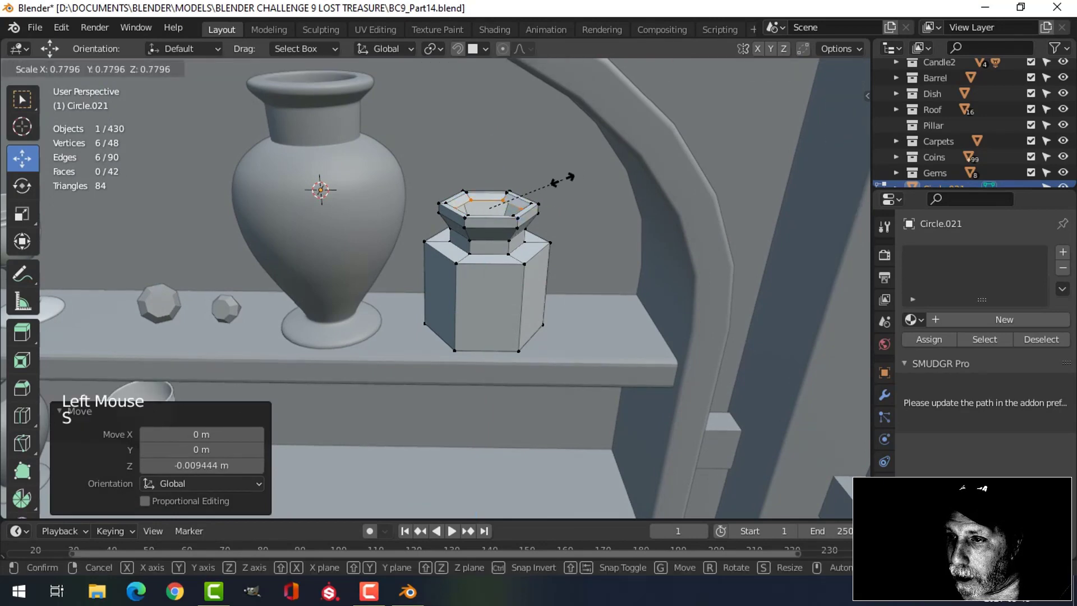
{"action": "left_click", "coordinate": [563, 179]}
{"action": "middle_click_drag", "start_coordinate": [555, 179], "coordinate": [506, 161]}
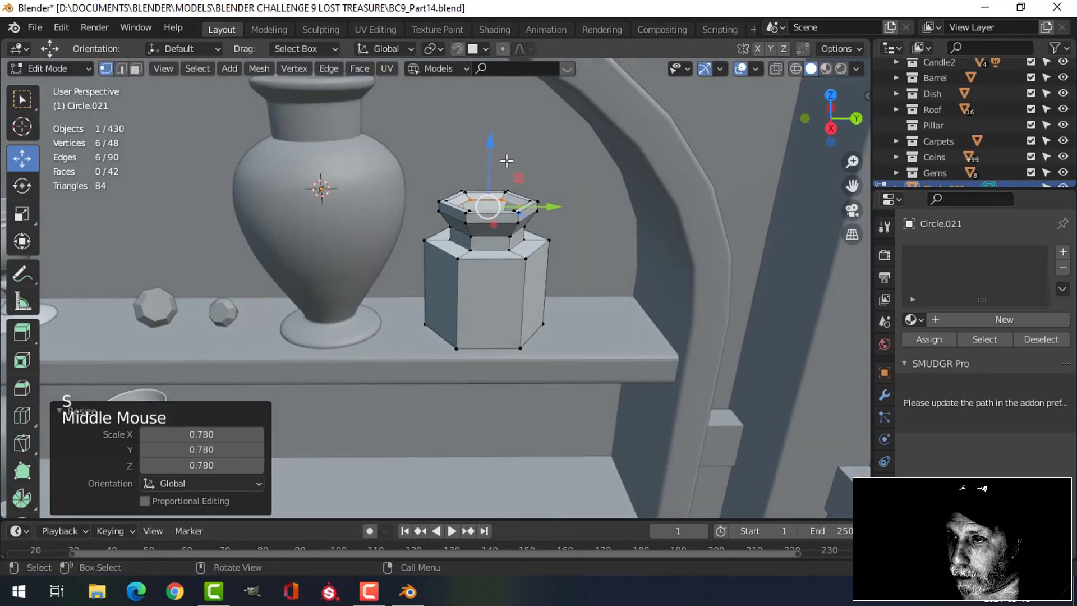
Lower the inner mouth loop about 0.01 m further, narrow it and fill it with a face.
{"action": "key", "text": "s"}
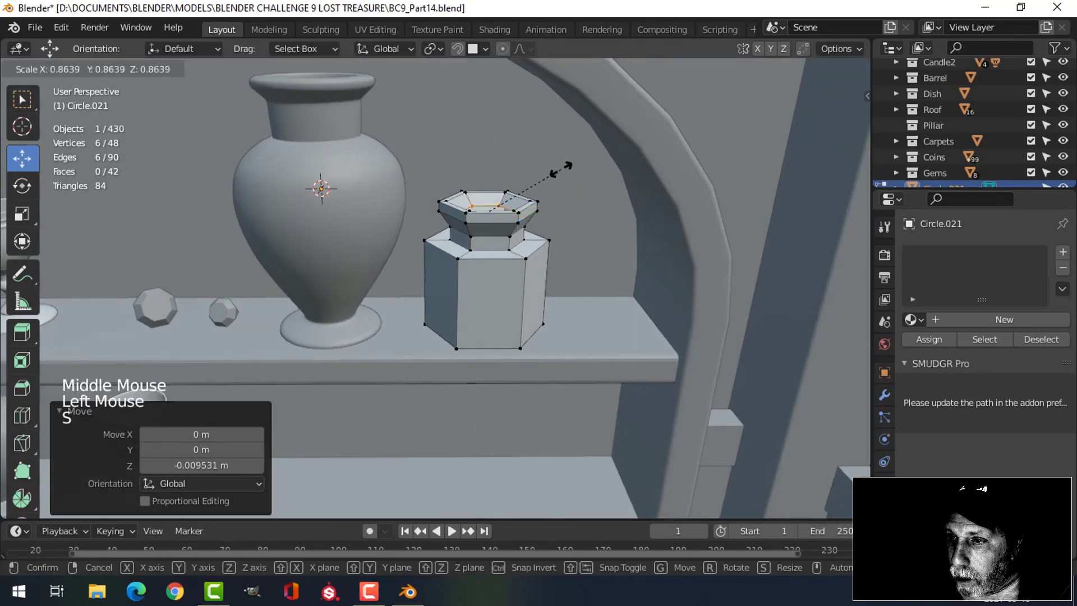
{"action": "left_click", "coordinate": [555, 191]}
{"action": "mouse_move", "coordinate": [554, 190]}
{"action": "middle_mouse_down"}
{"action": "mouse_move", "coordinate": [539, 185]}
{"action": "mouse_move", "coordinate": [572, 235]}
{"action": "mouse_move", "coordinate": [558, 193]}
{"action": "middle_mouse_up"}
{"action": "scroll", "coordinate": [547, 194], "scroll_direction": "up", "scroll_amount": 1}
{"action": "key", "text": "f"}
Fill the open bottom edge loop of the bottle with a face and return to Object Mode.
{"action": "key", "text": "alt+a"}
{"action": "middle_click_drag", "start_coordinate": [558, 193], "coordinate": [548, 162]}
{"action": "left_click", "coordinate": [485, 278], "text": "alt+shift"}
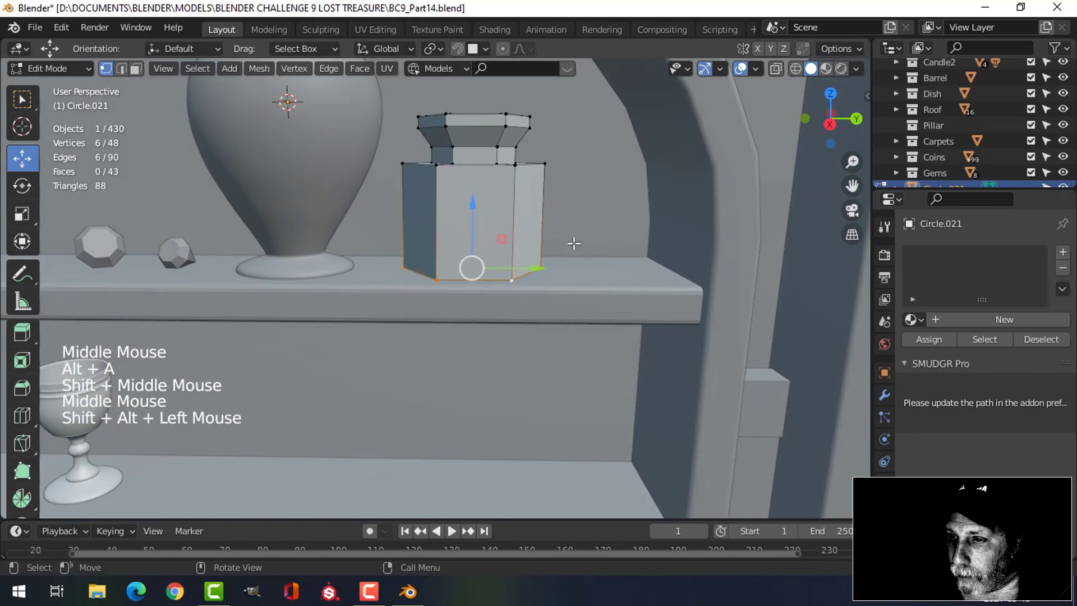
{"action": "mouse_move", "coordinate": [572, 240]}
{"action": "middle_mouse_down"}
{"action": "mouse_move", "coordinate": [575, 216]}
{"action": "mouse_move", "coordinate": [577, 223]}
{"action": "mouse_move", "coordinate": [560, 224]}
{"action": "mouse_move", "coordinate": [567, 240]}
{"action": "mouse_move", "coordinate": [555, 235]}
{"action": "middle_mouse_up"}
{"action": "key", "text": "f"}
{"action": "key", "text": "alt+a"}
{"action": "key", "text": "Tab"}
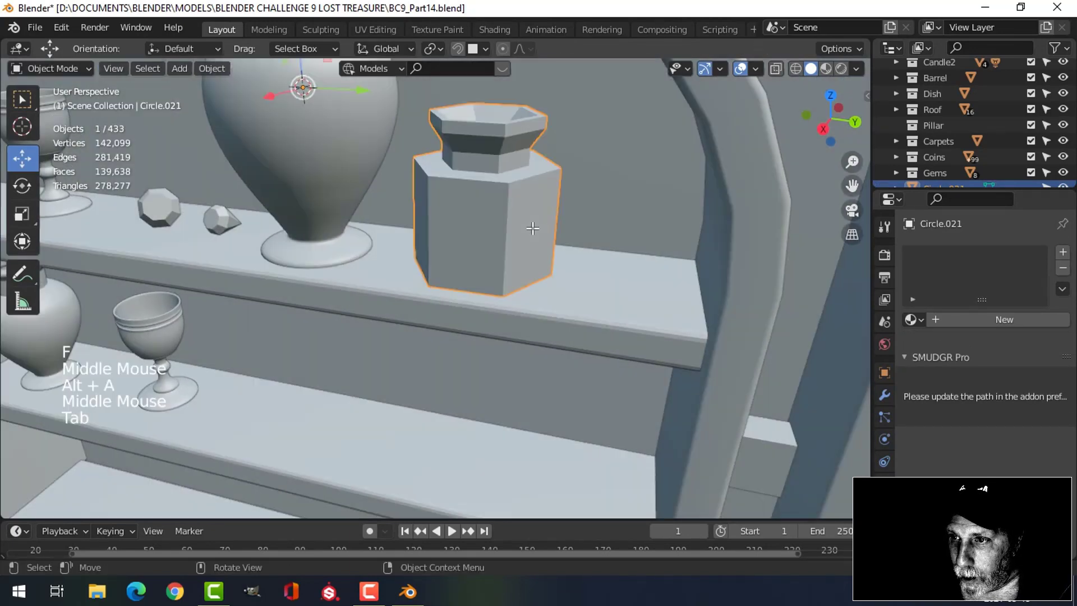
Add a level 2 subdivision surface to the bottle and shade it smooth.
{"action": "key", "text": "ctrl+2"}
{"action": "right_click", "coordinate": [492, 191]}
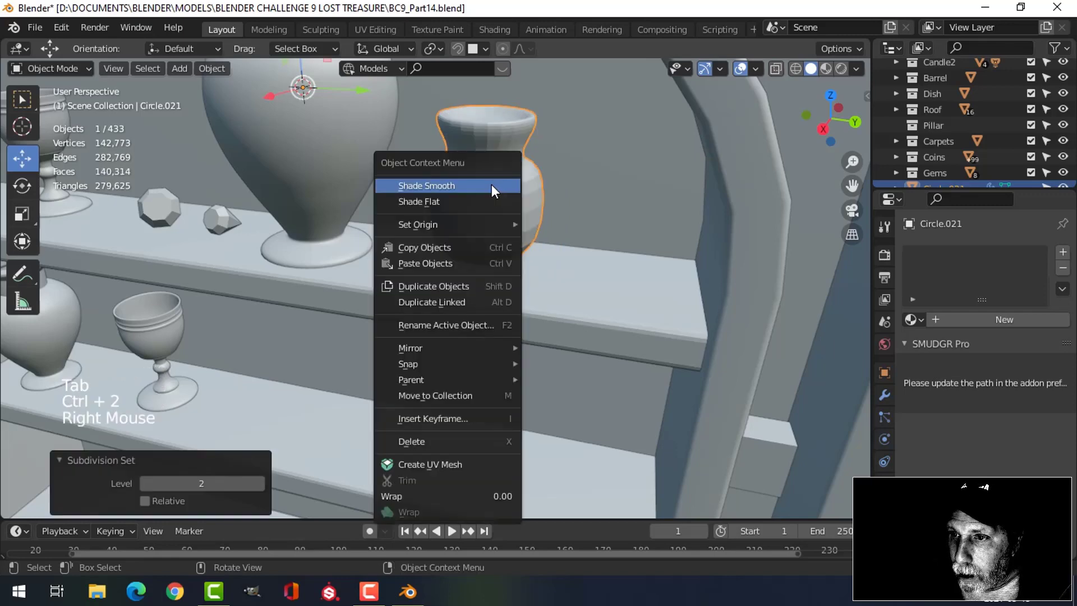
{"action": "left_click", "coordinate": [493, 187]}
Select four of the vertical corner edges of the bottle's body and isolate the bottle in local view for editing.
{"action": "key", "text": "Tab"}
{"action": "middle_click_drag", "start_coordinate": [505, 193], "coordinate": [508, 196]}
{"action": "key", "text": "alt+a"}
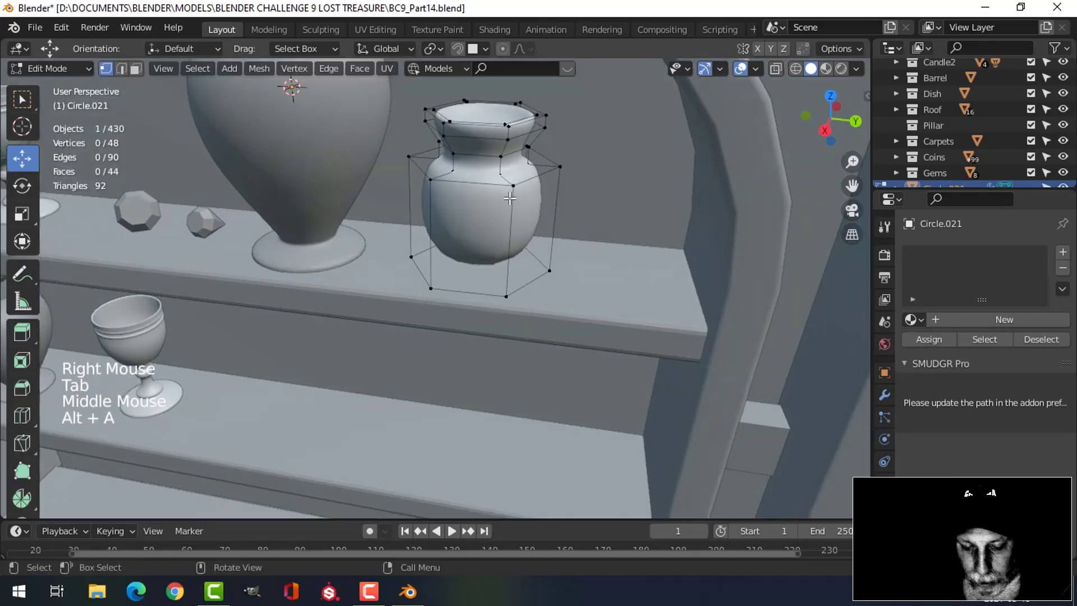
{"action": "key", "text": "2"}
{"action": "left_click", "coordinate": [511, 222]}
{"action": "left_click", "coordinate": [431, 208], "text": "shift"}
{"action": "left_click", "coordinate": [519, 193], "text": "shift"}
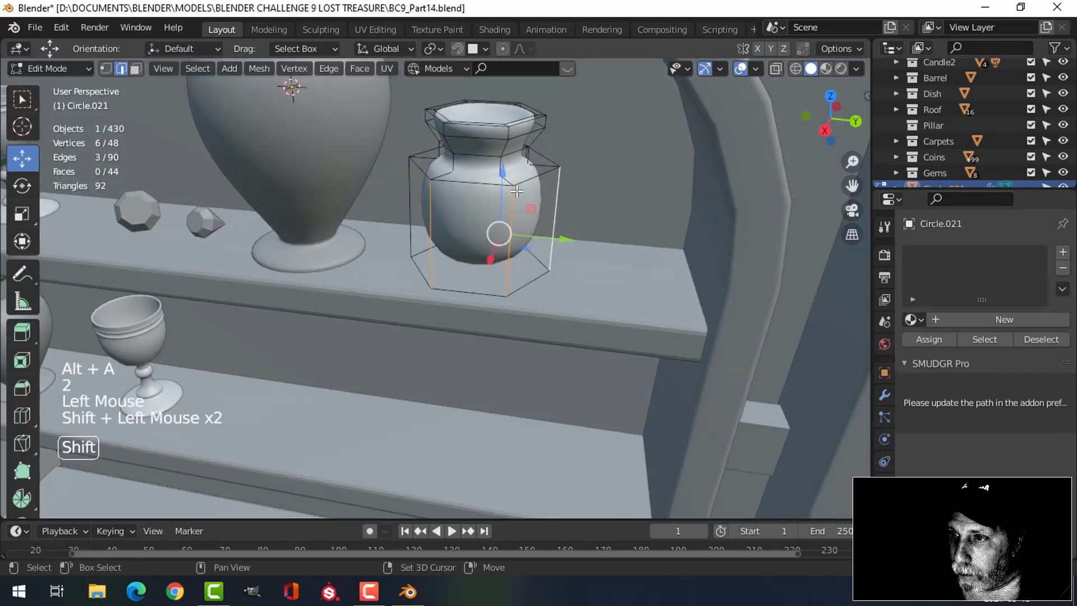
{"action": "left_click", "coordinate": [413, 180], "text": "shift"}
{"action": "middle_click_drag", "start_coordinate": [418, 186], "coordinate": [489, 267]}
{"action": "key", "text": "Tab"}
{"action": "key", "text": "slash"}
{"action": "key", "text": "Tab"}
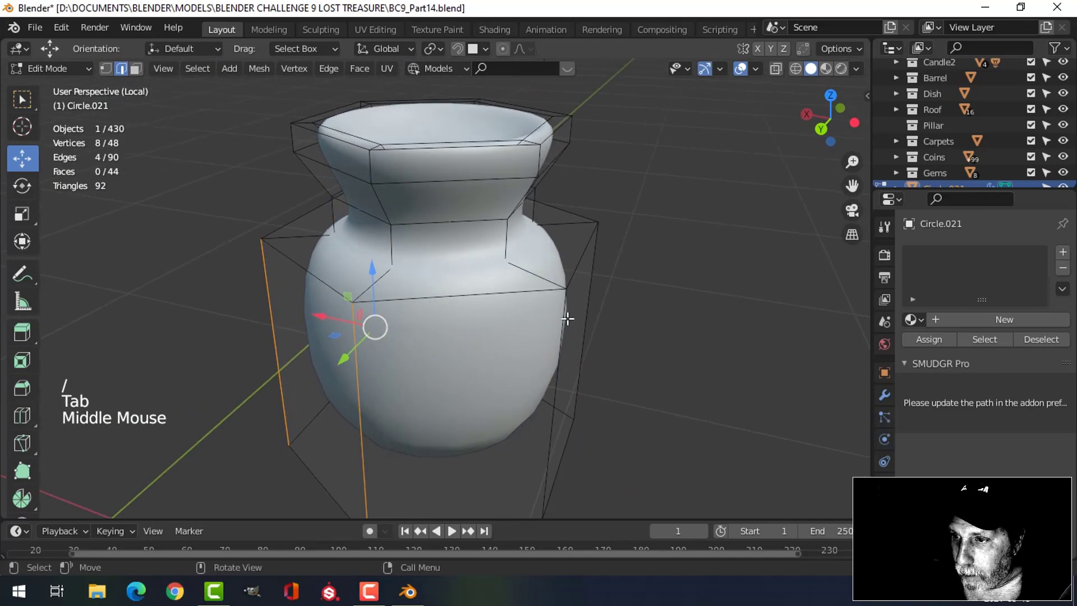
Add the two remaining vertical body edges to the selection and crease all six with a factor of 1.000.
{"action": "left_click", "coordinate": [568, 314], "text": "shift"}
{"action": "middle_click_drag", "start_coordinate": [644, 296], "coordinate": [573, 288]}
{"action": "left_click", "coordinate": [574, 288], "text": "shift"}
{"action": "middle_click_drag", "start_coordinate": [652, 288], "coordinate": [583, 286]}
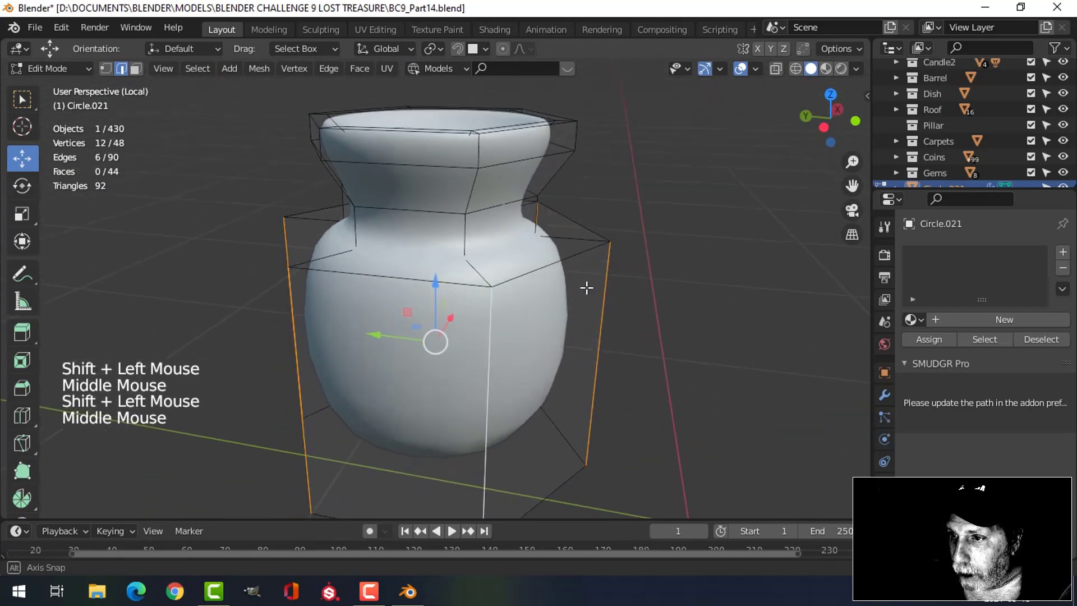
{"action": "key", "text": "shift+e"}
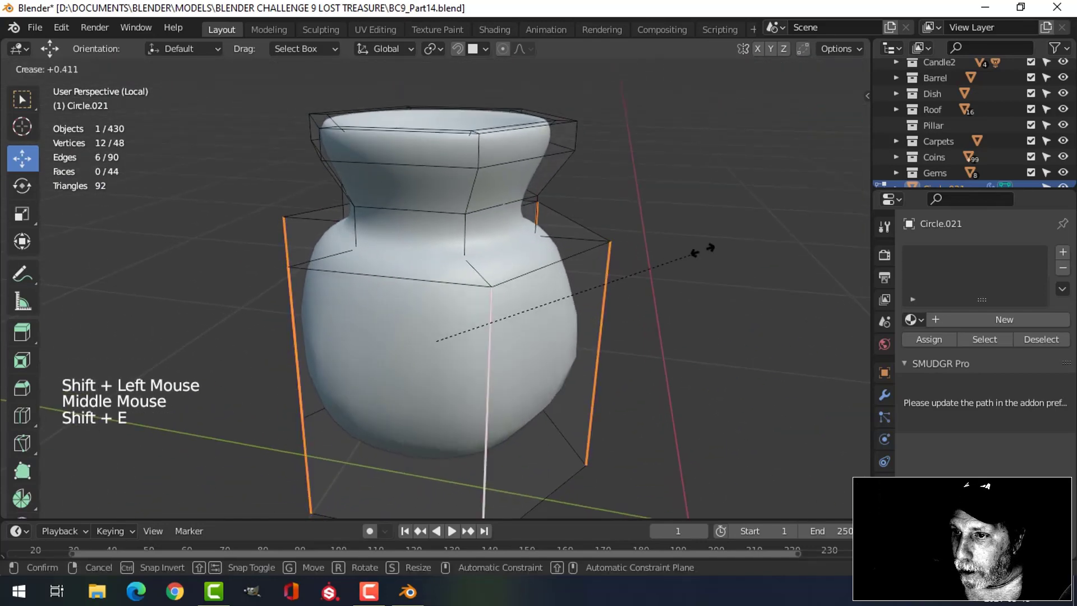
{"action": "left_click", "coordinate": [855, 179]}
{"action": "middle_click_drag", "start_coordinate": [702, 250], "coordinate": [644, 258]}
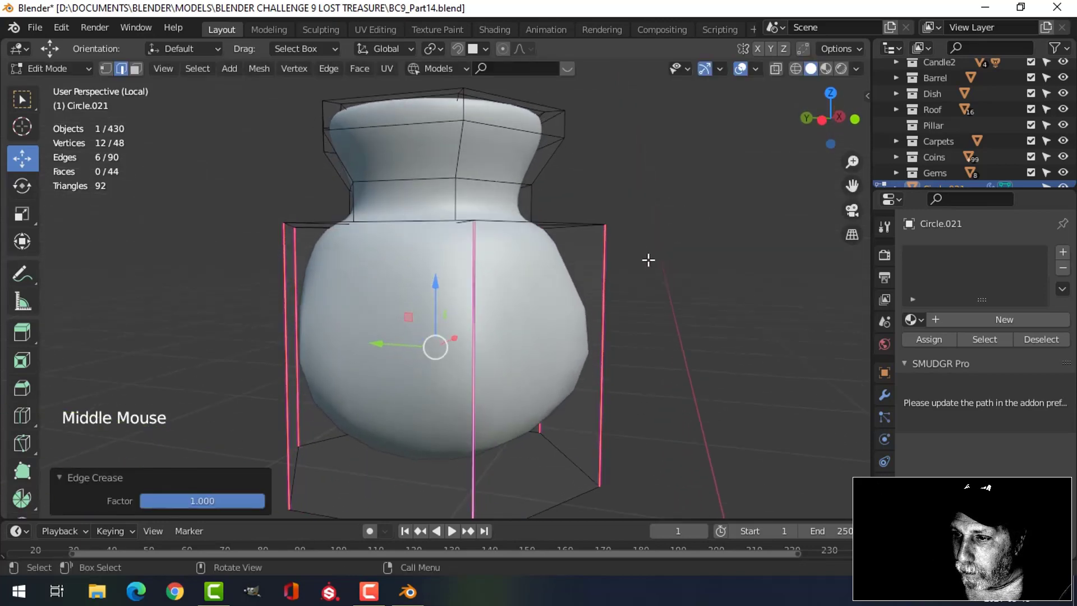
Add a loop cut near the top of the body with a slide factor of about -0.782 and another near its base.
{"action": "scroll", "coordinate": [643, 275], "scroll_direction": "down", "scroll_amount": 2}
{"action": "middle_click_drag", "start_coordinate": [601, 291], "coordinate": [546, 300]}
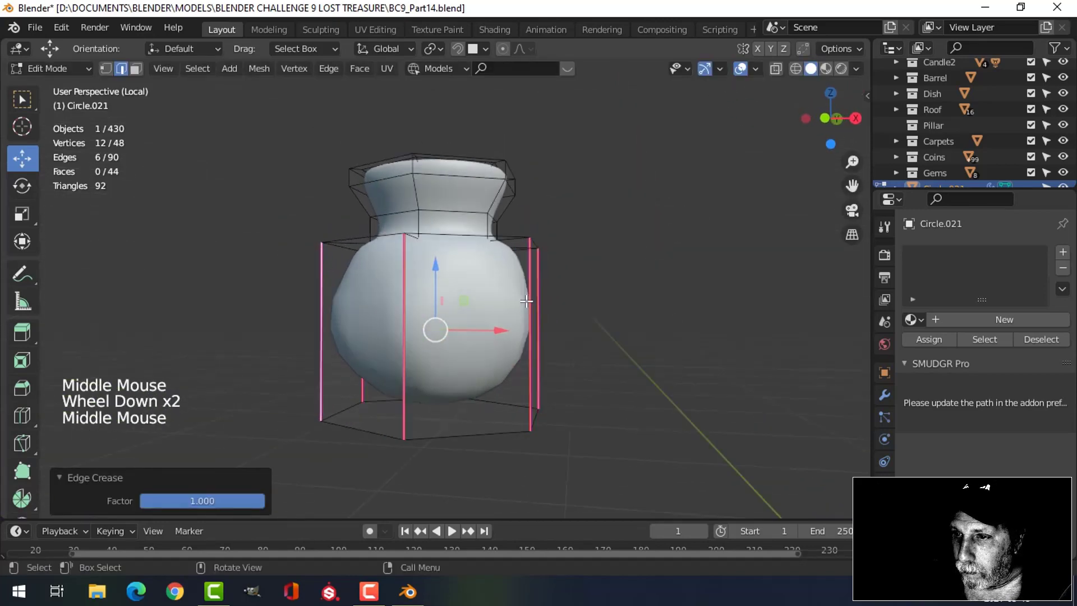
{"action": "key", "text": "ctrl+r"}
{"action": "left_click", "coordinate": [541, 298]}
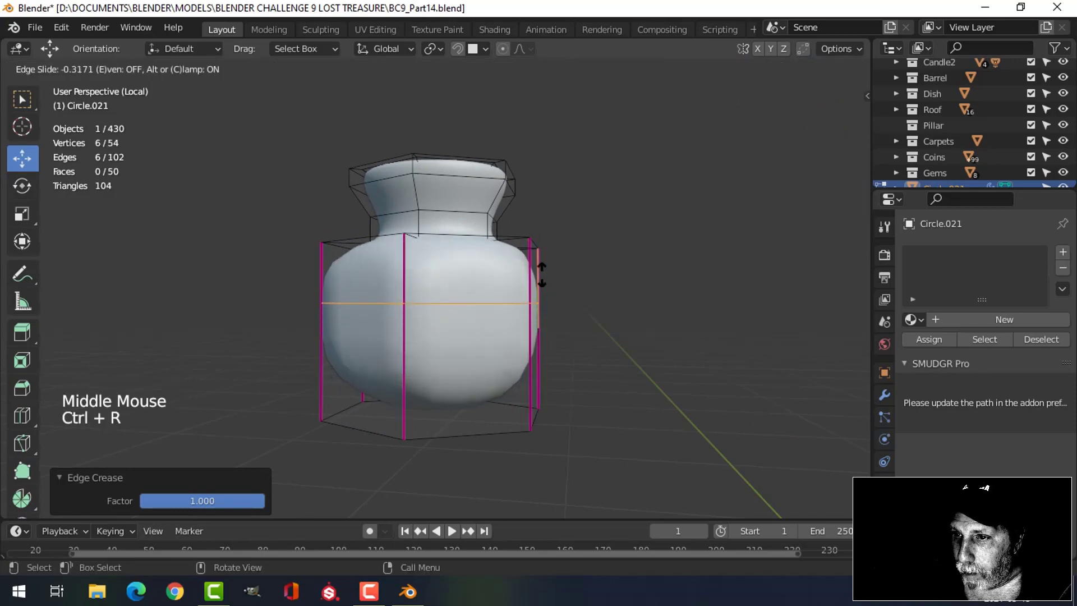
{"action": "left_click", "coordinate": [545, 240]}
{"action": "key", "text": "ctrl+r"}
{"action": "left_click", "coordinate": [531, 339]}
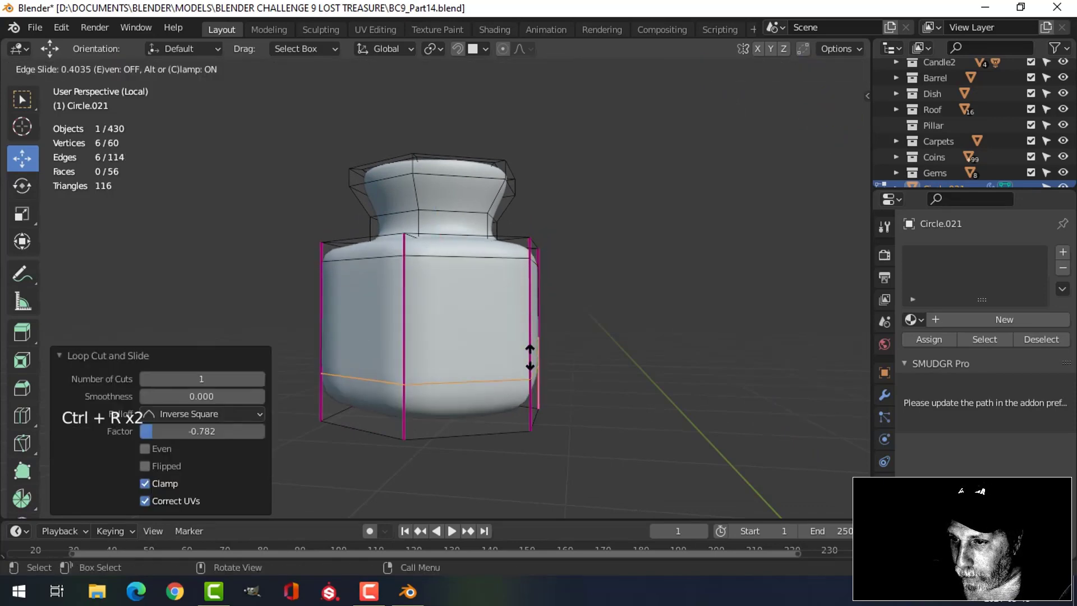
{"action": "left_click", "coordinate": [531, 392]}
{"action": "key", "text": "Tab"}
{"action": "middle_click_drag", "start_coordinate": [513, 299], "coordinate": [539, 314]}
{"action": "scroll", "coordinate": [449, 326], "scroll_direction": "down", "scroll_amount": 2}
{"action": "key", "text": "alt+a"}
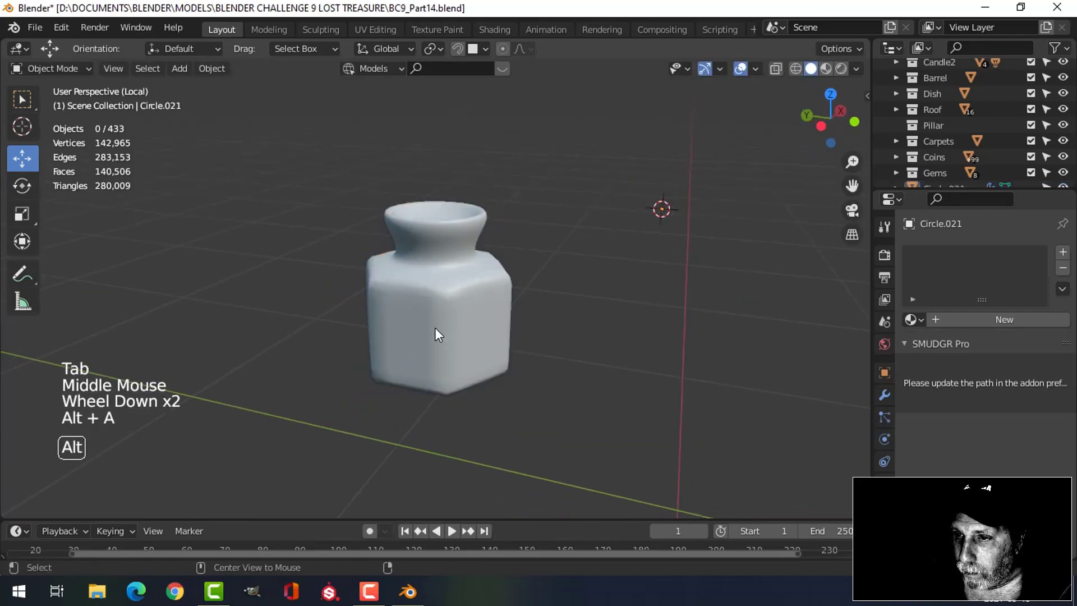
{"action": "middle_click_drag", "start_coordinate": [436, 328], "coordinate": [579, 331]}
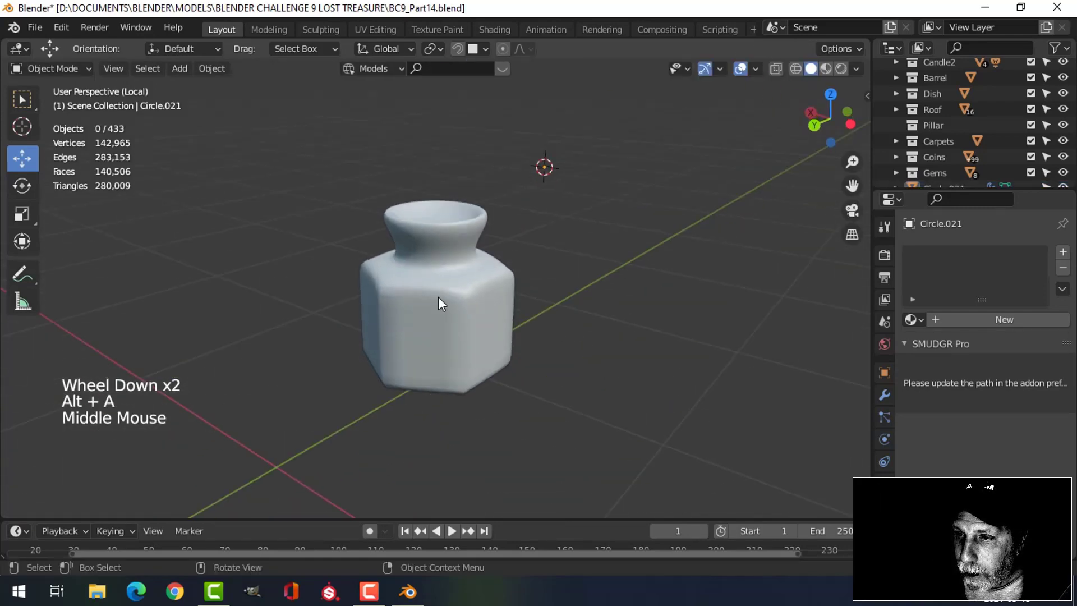
Add a loop cut on the shoulder around the base of the neck with a slide factor of about -0.433.
{"action": "scroll", "coordinate": [439, 298], "scroll_direction": "up", "scroll_amount": 2}
{"action": "middle_click_drag", "start_coordinate": [438, 300], "coordinate": [488, 308], "text": "shift"}
{"action": "key", "text": "Tab"}
{"action": "key", "text": "alt+a"}
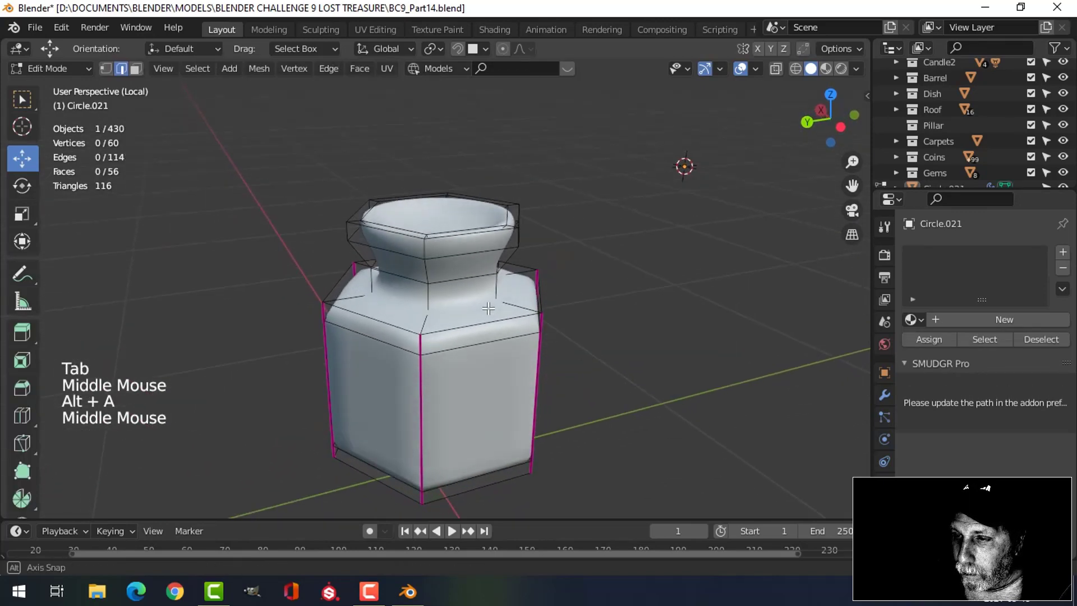
{"action": "key", "text": "ctrl+r"}
{"action": "left_click", "coordinate": [512, 301]}
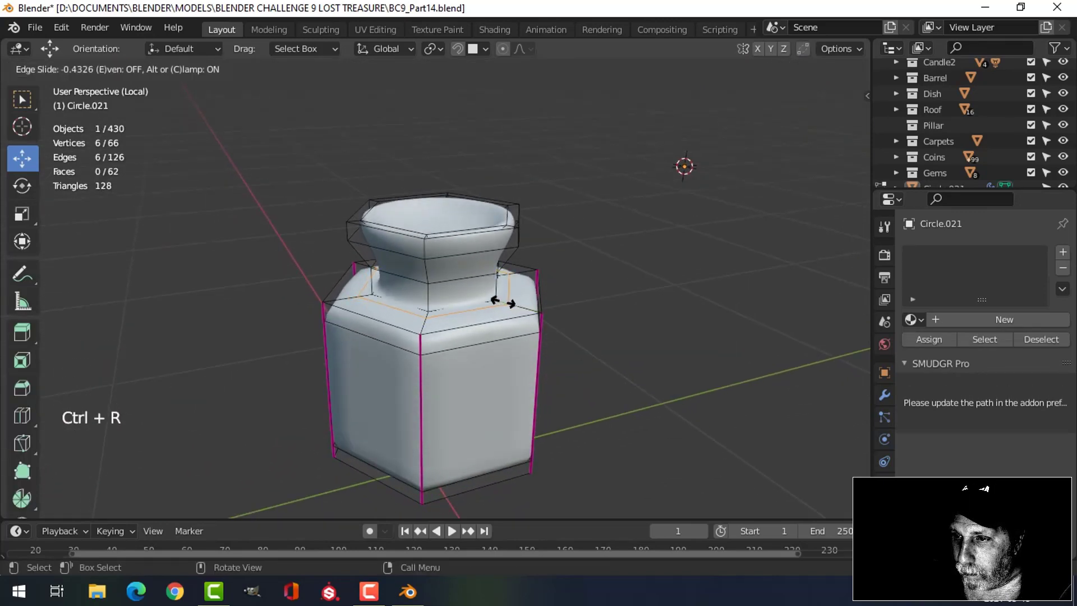
{"action": "left_click", "coordinate": [503, 303]}
Try a loop cut around the outer side of the mouth's lip, and undo it.
{"action": "middle_click_drag", "start_coordinate": [544, 296], "coordinate": [505, 231]}
{"action": "key", "text": "ctrl+r"}
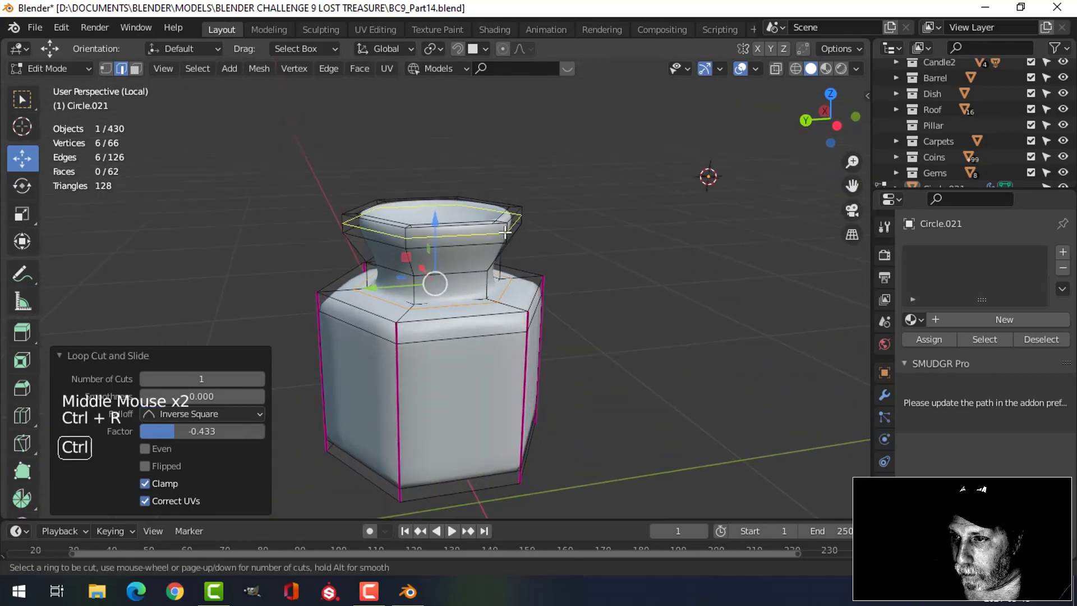
{"action": "left_click", "coordinate": [504, 231]}
{"action": "left_click", "coordinate": [529, 241]}
{"action": "key", "text": "Tab"}
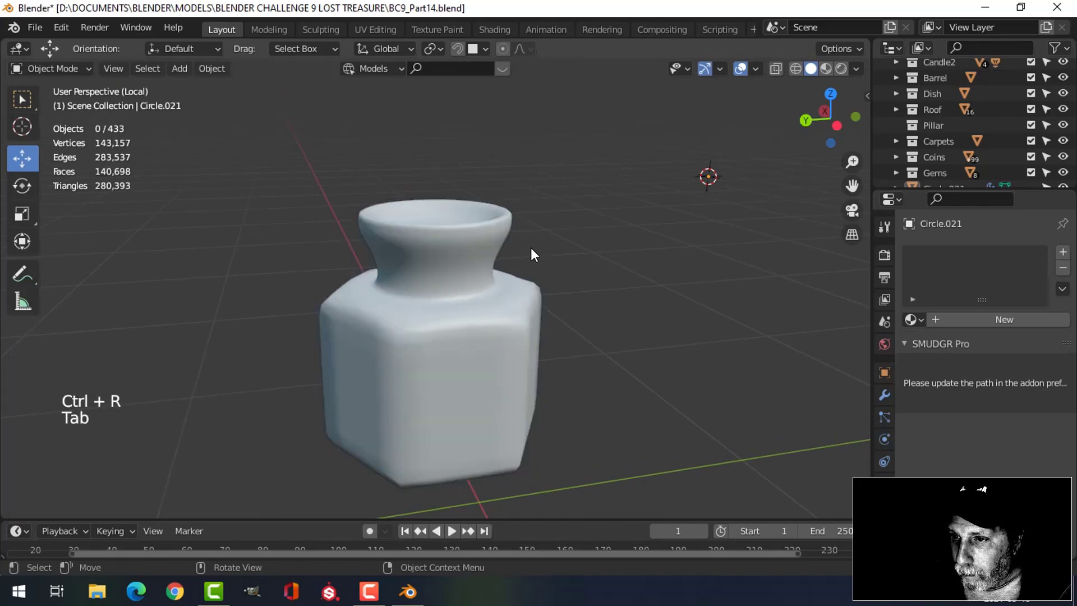
{"action": "middle_click_drag", "start_coordinate": [530, 247], "coordinate": [430, 260]}
{"action": "key", "text": "ctrl+z"}
{"action": "key", "text": "ctrl+z"}
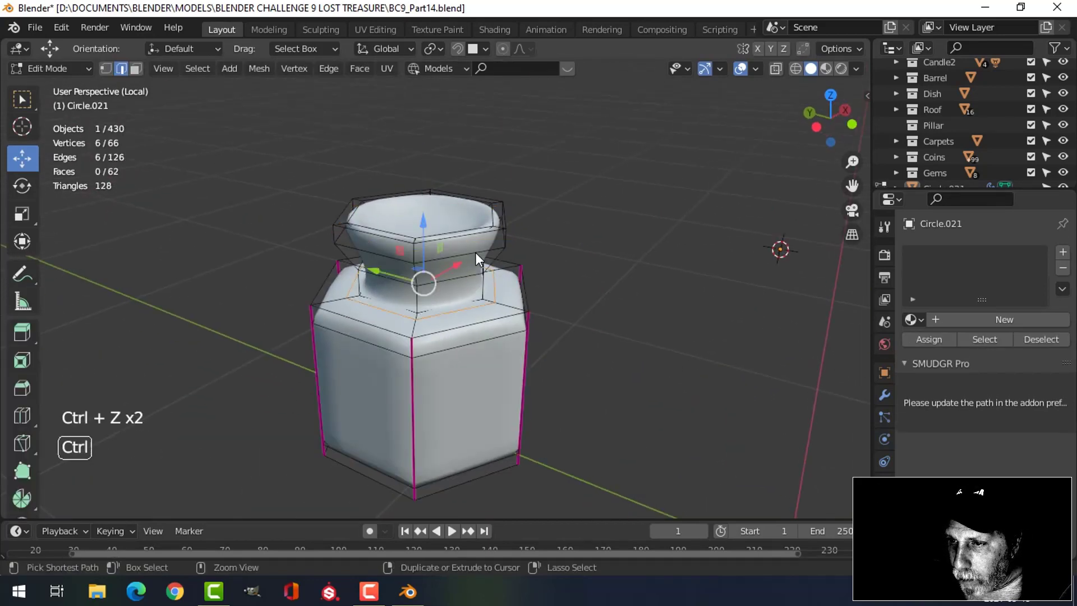
Add a loop cut on the top surface of the mouth's rim with a slide of about -0.57.
{"action": "key", "text": "alt+a"}
{"action": "middle_click_drag", "start_coordinate": [478, 253], "coordinate": [502, 279]}
{"action": "scroll", "coordinate": [493, 255], "scroll_direction": "up", "scroll_amount": 2}
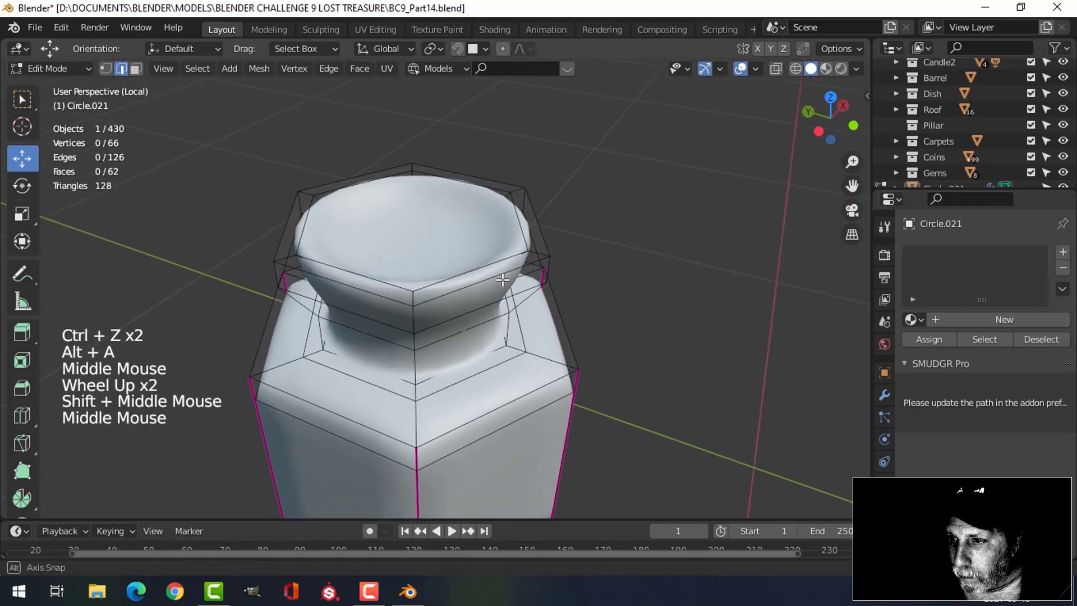
{"action": "key", "text": "ctrl+r"}
{"action": "left_click", "coordinate": [534, 254]}
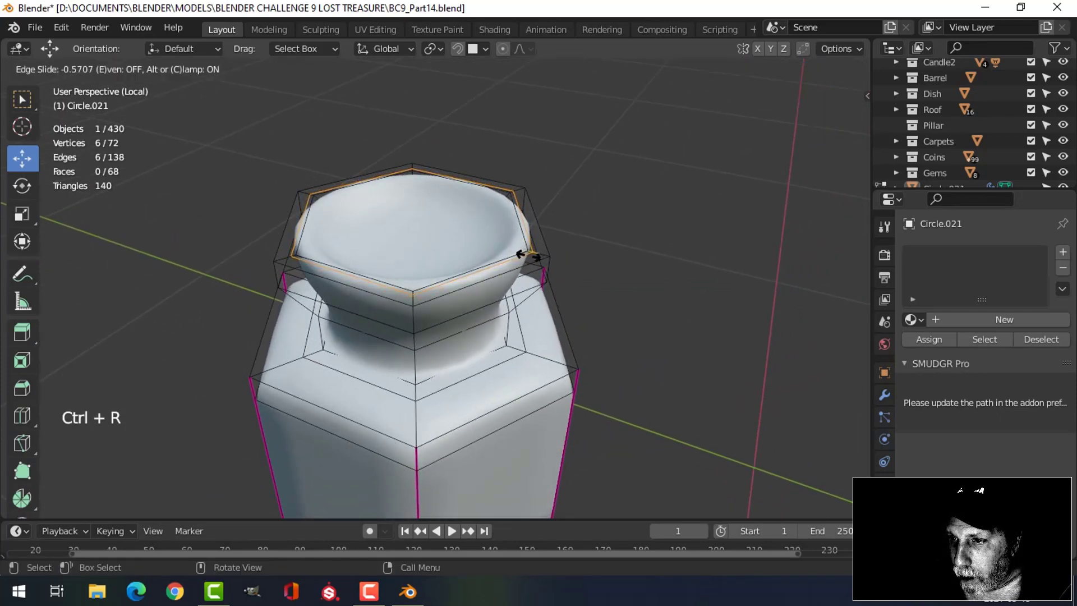
{"action": "left_click", "coordinate": [527, 255]}
{"action": "key", "text": "Tab"}
{"action": "middle_click_drag", "start_coordinate": [527, 255], "coordinate": [475, 261]}
{"action": "scroll", "coordinate": [521, 257], "scroll_direction": "down", "scroll_amount": 1}
{"action": "key", "text": "alt+a"}
{"action": "scroll", "coordinate": [469, 273], "scroll_direction": "down", "scroll_amount": 3}
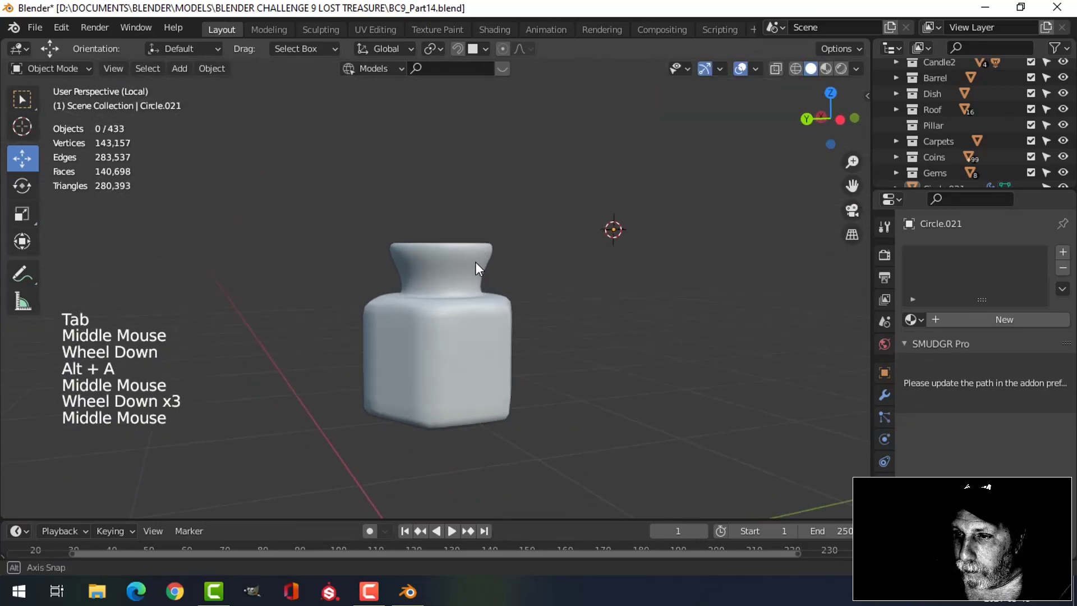
Select the whole mouth section in wireframe side view and lower it by about 0.0157 m to shorten the neck.
{"action": "left_click", "coordinate": [475, 267]}
{"action": "key", "text": "KP_3"}
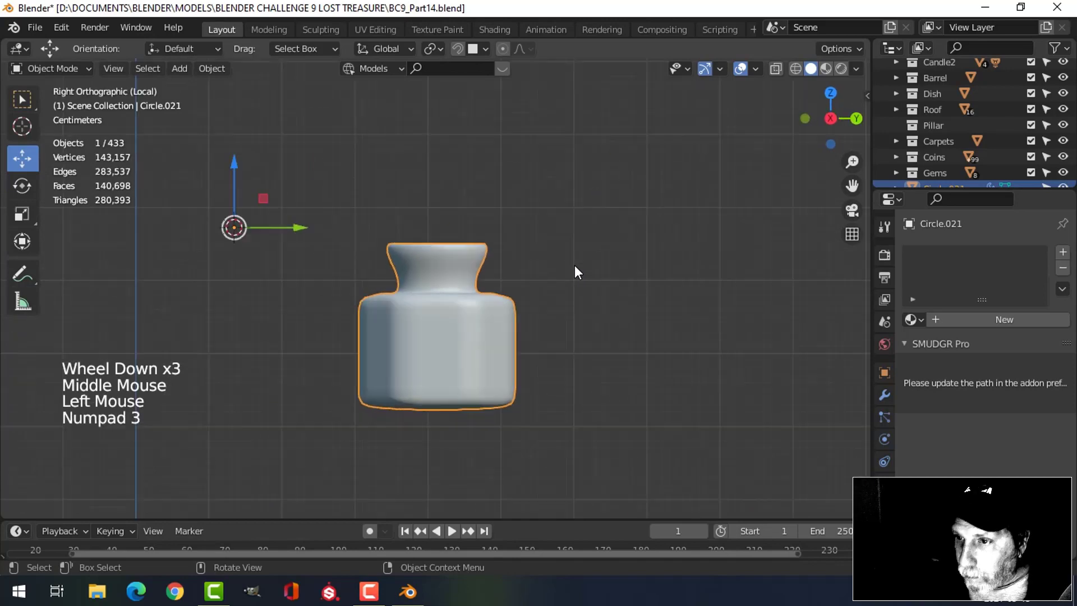
{"action": "key", "text": "Tab"}
{"action": "key", "text": "alt+a"}
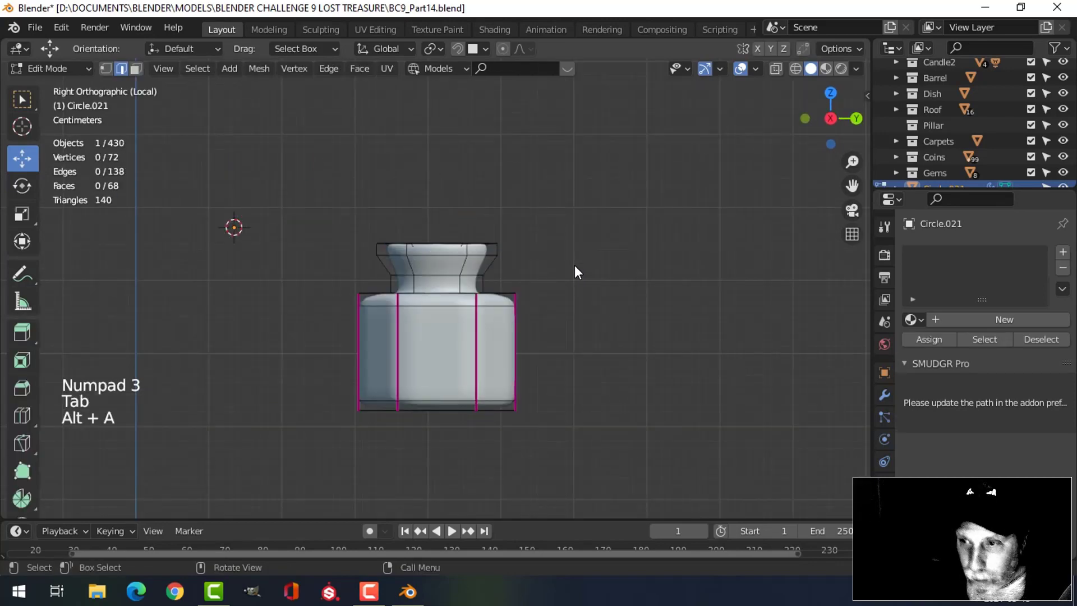
{"action": "key", "text": "z"}
{"action": "key", "text": "b"}
{"action": "left_click_drag", "start_coordinate": [275, 208], "coordinate": [536, 264]}
{"action": "scroll", "coordinate": [533, 255], "scroll_direction": "up", "scroll_amount": 3}
{"action": "left_click_drag", "start_coordinate": [436, 160], "coordinate": [440, 179]}
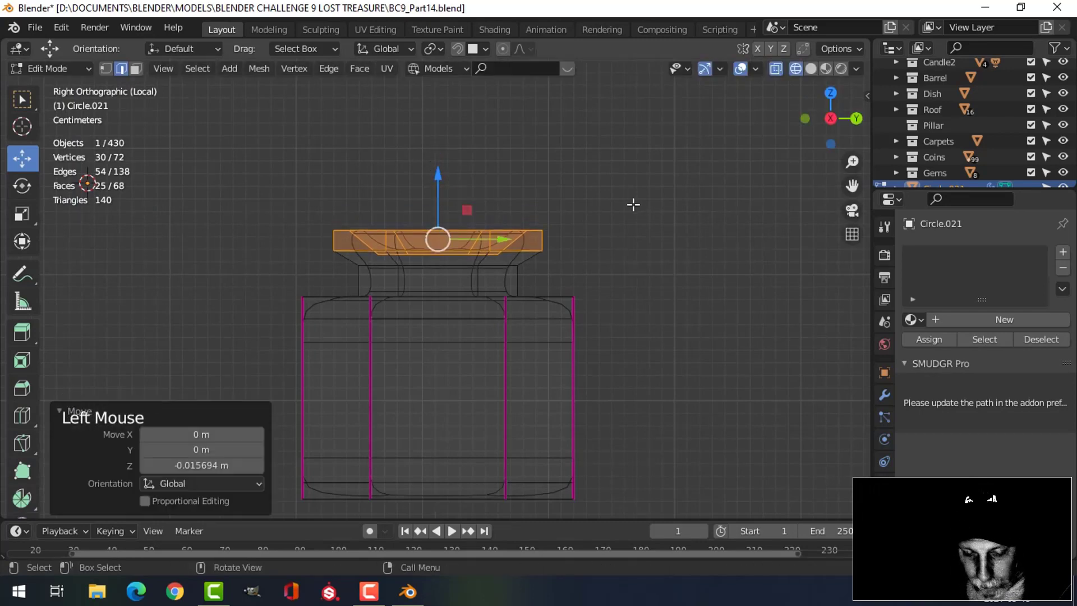
{"action": "key", "text": "alt+a"}
{"action": "key", "text": "z"}
{"action": "scroll", "coordinate": [618, 224], "scroll_direction": "down", "scroll_amount": 2}
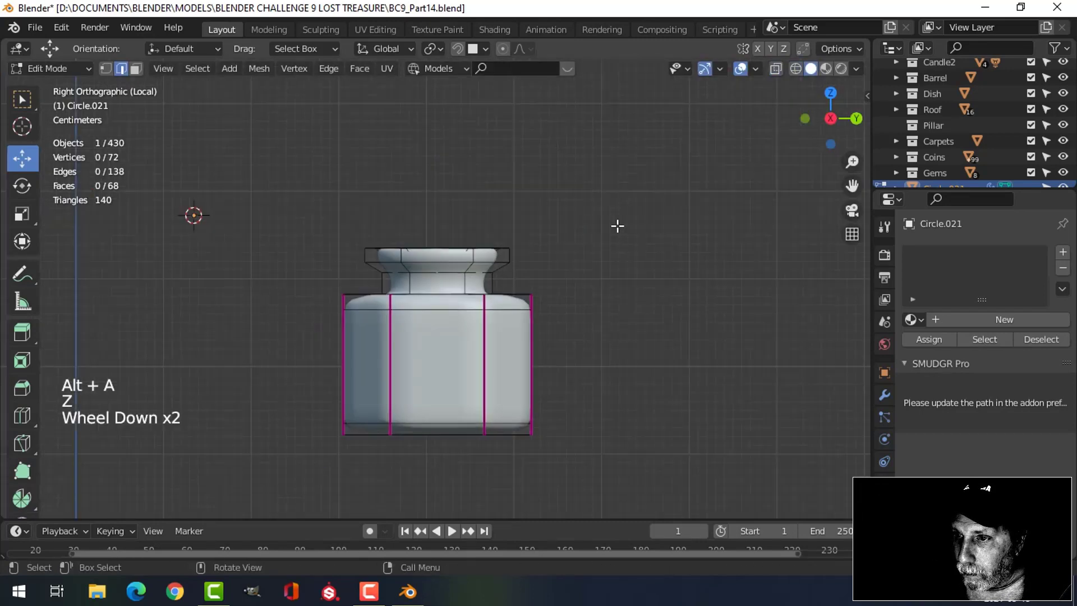
Select the corner vertices around the outer edge of the shoulder and lower them slightly to slope the shoulder.
{"action": "mouse_move", "coordinate": [618, 224]}
{"action": "middle_mouse_down"}
{"action": "mouse_move", "coordinate": [560, 308]}
{"action": "mouse_move", "coordinate": [563, 331]}
{"action": "middle_mouse_up"}
{"action": "key", "text": "1"}
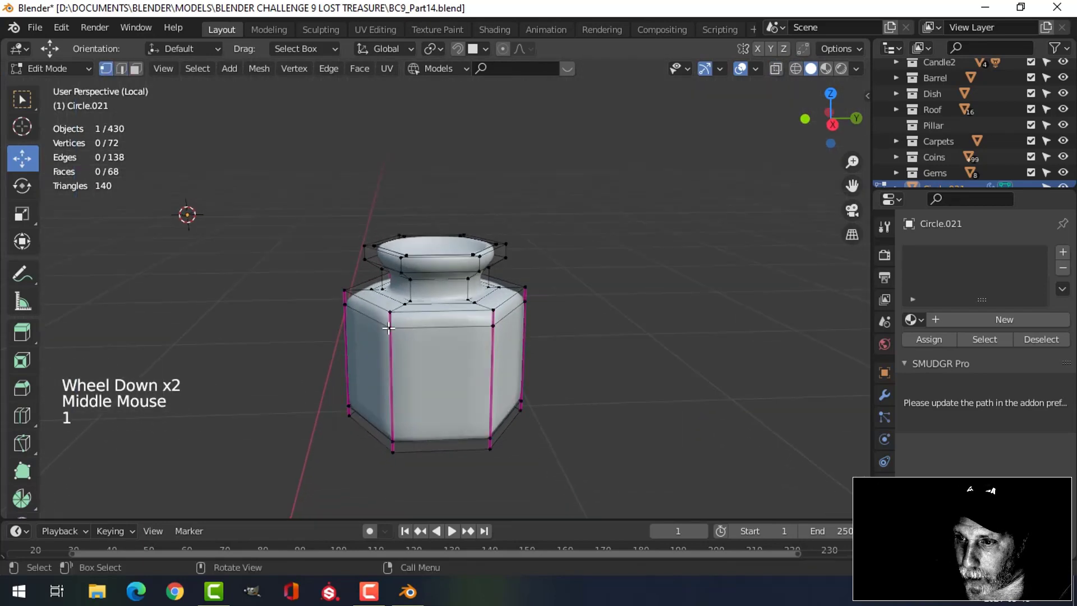
{"action": "left_click", "coordinate": [391, 312]}
{"action": "left_click", "coordinate": [494, 308], "text": "shift"}
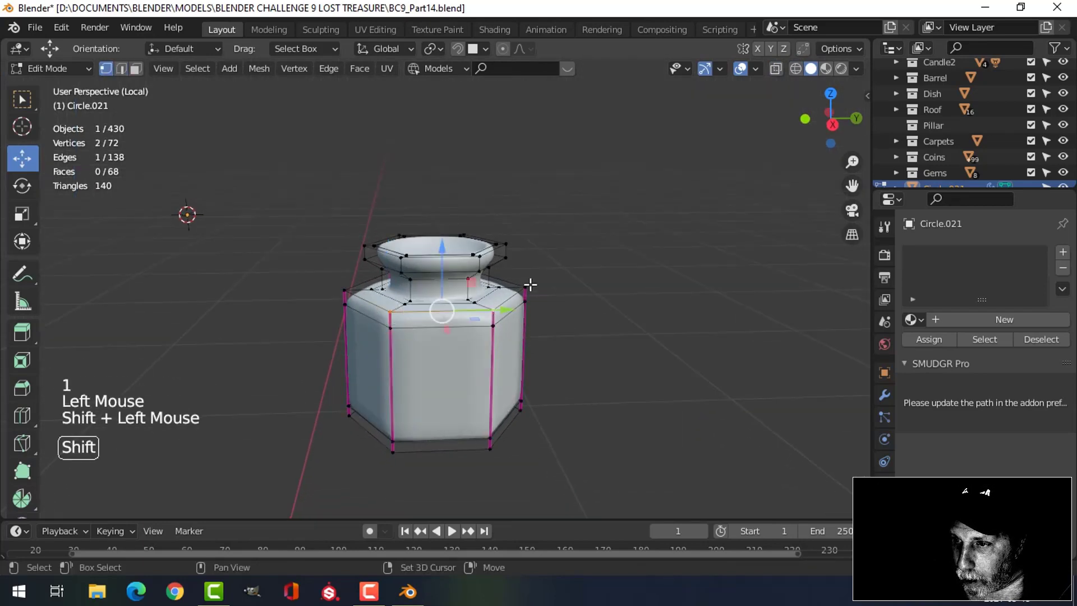
{"action": "middle_click_drag", "start_coordinate": [557, 316], "coordinate": [426, 252]}
{"action": "left_click", "coordinate": [542, 315], "text": "shift"}
{"action": "left_click", "coordinate": [555, 300], "text": "shift"}
{"action": "left_click", "coordinate": [501, 325], "text": "shift"}
{"action": "left_click_drag", "start_coordinate": [419, 246], "coordinate": [419, 253]}
{"action": "key", "text": "Tab"}
{"action": "middle_click_drag", "start_coordinate": [565, 278], "coordinate": [481, 271]}
{"action": "key", "text": "alt+a"}
Scale the entire bottle mesh horizontally in X and Y, keeping its height.
{"action": "scroll", "coordinate": [552, 303], "scroll_direction": "down", "scroll_amount": 3}
{"action": "left_click", "coordinate": [422, 328]}
{"action": "key", "text": "Tab"}
{"action": "key", "text": "a"}
{"action": "key", "text": "s"}
{"action": "key", "text": "shift+z"}
{"action": "left_click", "coordinate": [524, 330]}
{"action": "key", "text": "Tab"}
{"action": "key", "text": "alt+a"}
Try insetting the bottle's bottom face, and undo it.
{"action": "scroll", "coordinate": [505, 313], "scroll_direction": "up", "scroll_amount": 2}
{"action": "left_click", "coordinate": [429, 325]}
{"action": "key", "text": "Tab"}
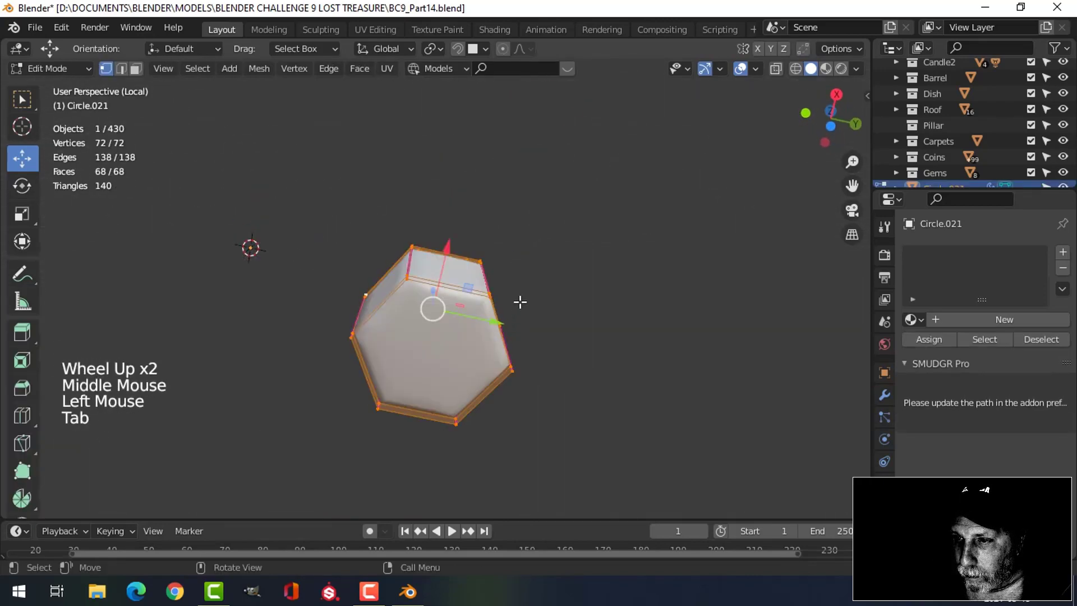
{"action": "middle_click_drag", "start_coordinate": [520, 301], "coordinate": [489, 304]}
{"action": "key", "text": "alt+a"}
{"action": "key", "text": "3"}
{"action": "left_click", "coordinate": [489, 304]}
{"action": "middle_click_drag", "start_coordinate": [567, 295], "coordinate": [469, 367]}
{"action": "key", "text": "i"}
{"action": "left_click", "coordinate": [601, 305]}
{"action": "key", "text": "Tab"}
{"action": "key", "text": "ctrl+z"}
{"action": "key", "text": "ctrl+z"}
{"action": "key", "text": "alt+a"}
Try an additional loop cut close to the base of the body, and undo it.
{"action": "key", "text": "ctrl+r"}
{"action": "left_click", "coordinate": [455, 350]}
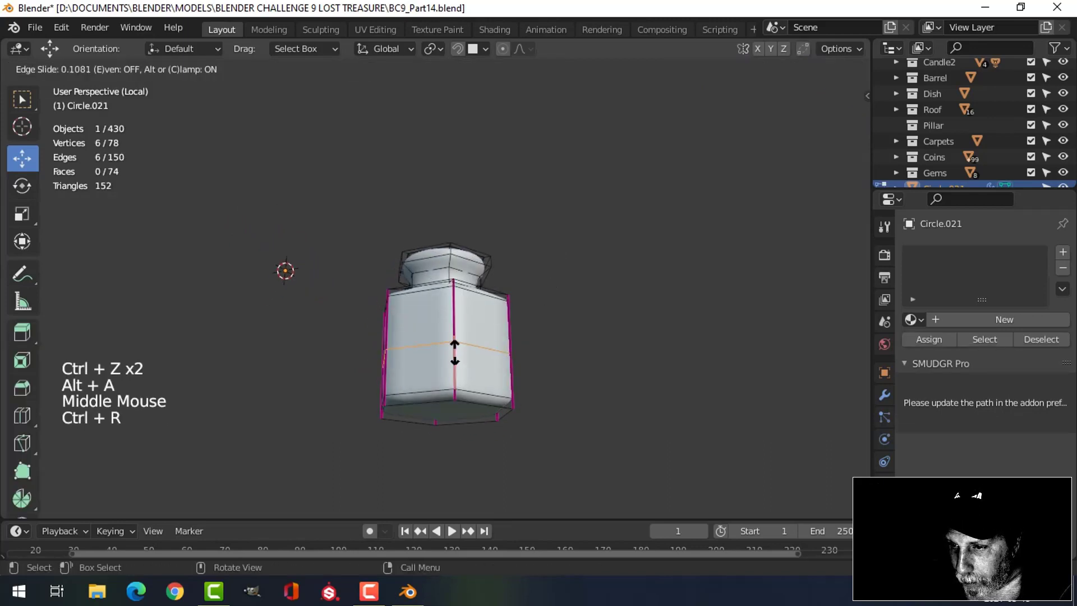
{"action": "left_click", "coordinate": [463, 390]}
{"action": "key", "text": "Tab"}
{"action": "middle_click_drag", "start_coordinate": [521, 342], "coordinate": [605, 313]}
{"action": "key", "text": "alt+a"}
{"action": "scroll", "coordinate": [545, 358], "scroll_direction": "up", "scroll_amount": 3}
{"action": "middle_click_drag", "start_coordinate": [545, 358], "coordinate": [512, 231], "text": "shift"}
{"action": "key", "text": "ctrl+z"}
{"action": "key", "text": "ctrl+z"}
{"action": "key", "text": "ctrl+z"}
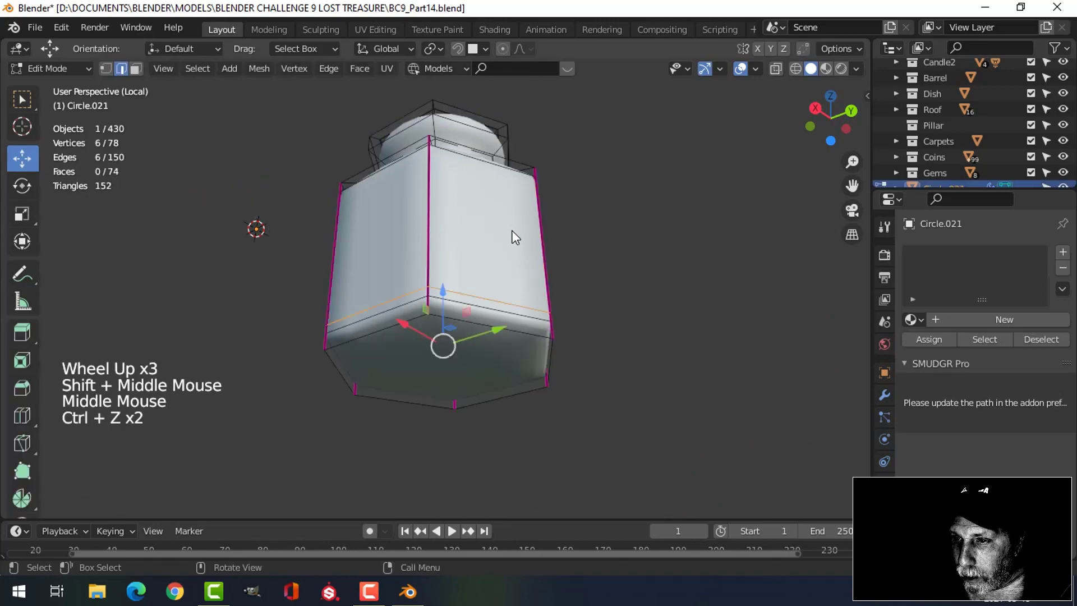
Select the existing edge loop near the base of the body and lower it by about 0.0025 m.
{"action": "middle_click_drag", "start_coordinate": [493, 301], "coordinate": [554, 315]}
{"action": "left_click", "coordinate": [547, 309], "text": "alt+shift"}
{"action": "key", "text": "alt+a"}
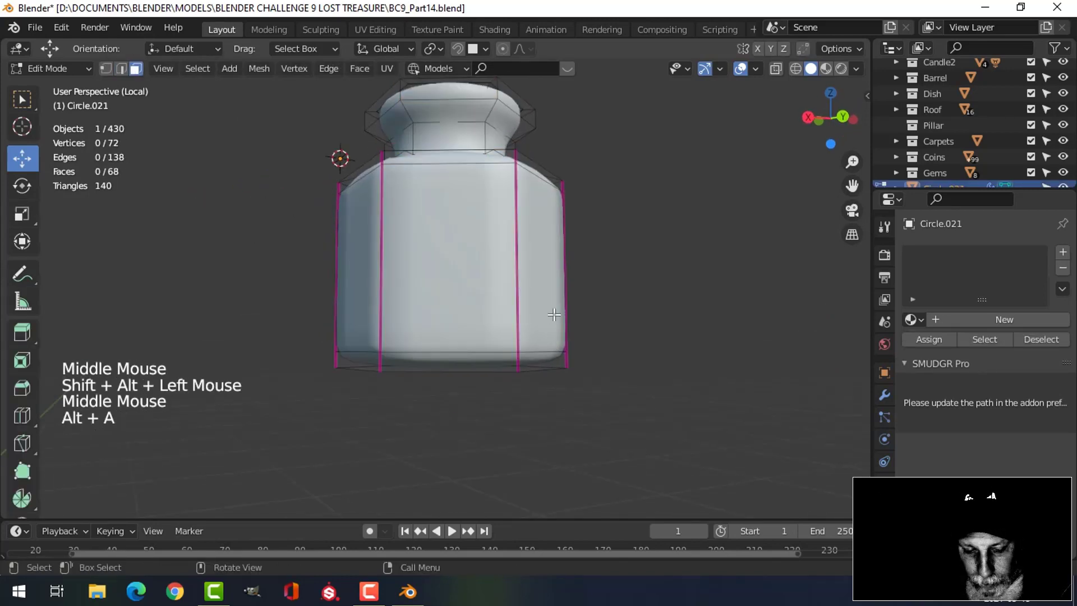
{"action": "key", "text": "2"}
{"action": "left_click", "coordinate": [466, 328], "text": "alt+shift"}
{"action": "left_click_drag", "start_coordinate": [451, 288], "coordinate": [451, 298]}
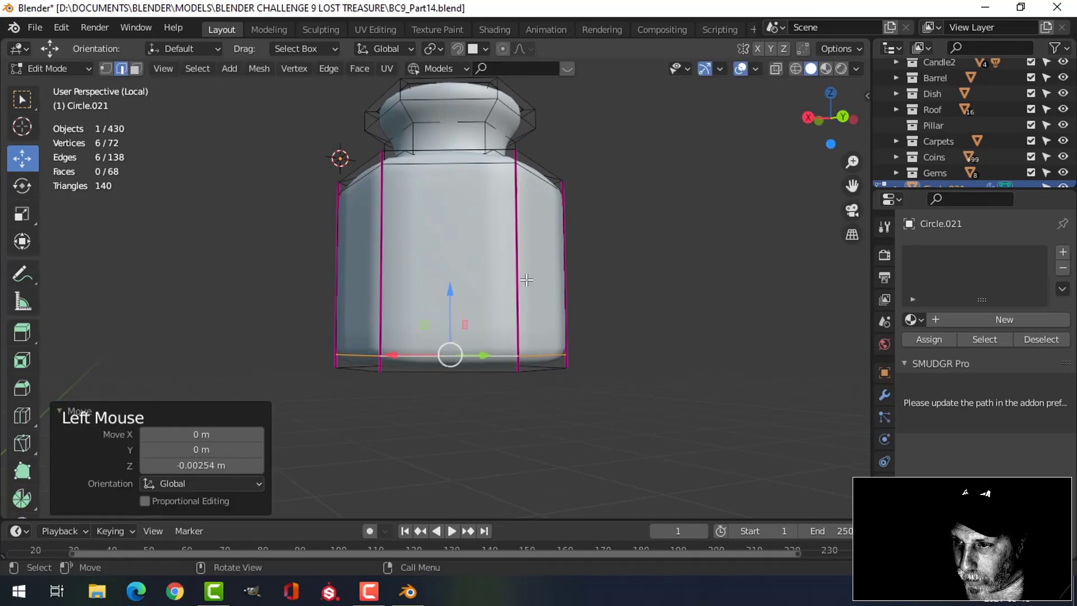
{"action": "key", "text": "Tab"}
{"action": "middle_click_drag", "start_coordinate": [451, 298], "coordinate": [530, 284]}
{"action": "scroll", "coordinate": [539, 298], "scroll_direction": "down", "scroll_amount": 2}
{"action": "key", "text": "alt+a"}
{"action": "scroll", "coordinate": [564, 281], "scroll_direction": "down", "scroll_amount": 3}
Set the bottle's origin to its geometry and snap the 3D cursor to the bottle.
{"action": "left_click", "coordinate": [452, 274]}
{"action": "left_click", "coordinate": [211, 69]}
{"action": "mouse_move", "coordinate": [226, 102]}
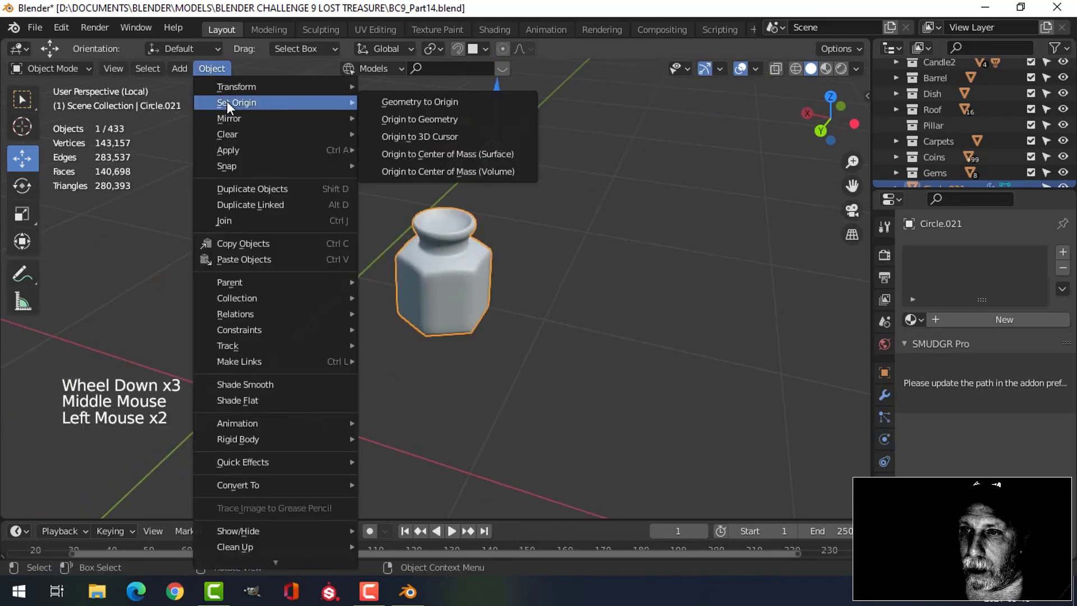
{"action": "left_click", "coordinate": [379, 123]}
{"action": "key", "text": "shift+s"}
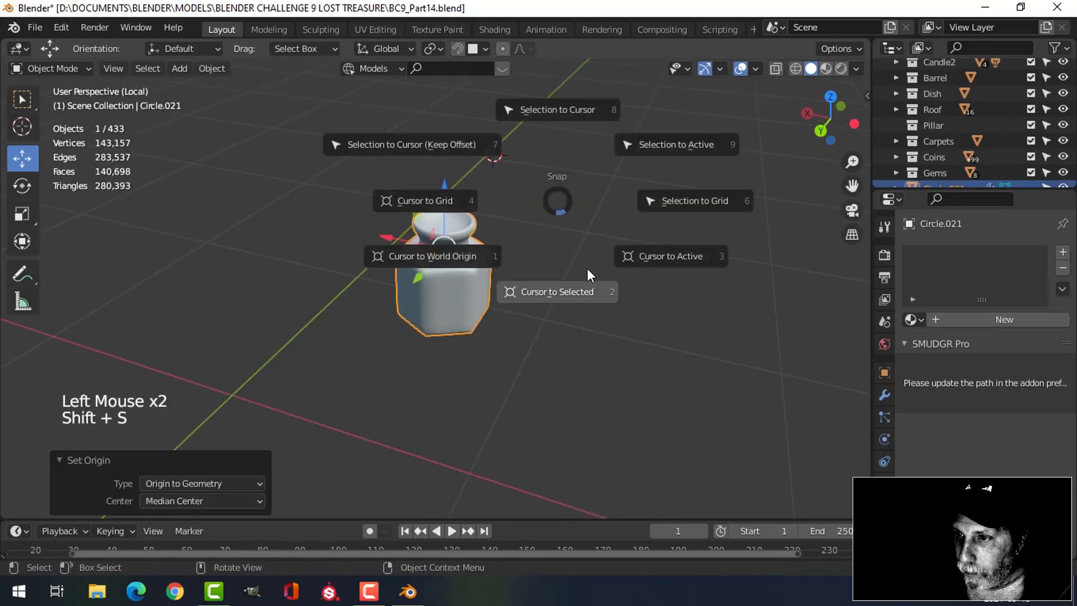
{"action": "middle_click_drag", "start_coordinate": [561, 271], "coordinate": [478, 228]}
{"action": "key", "text": "alt+a"}
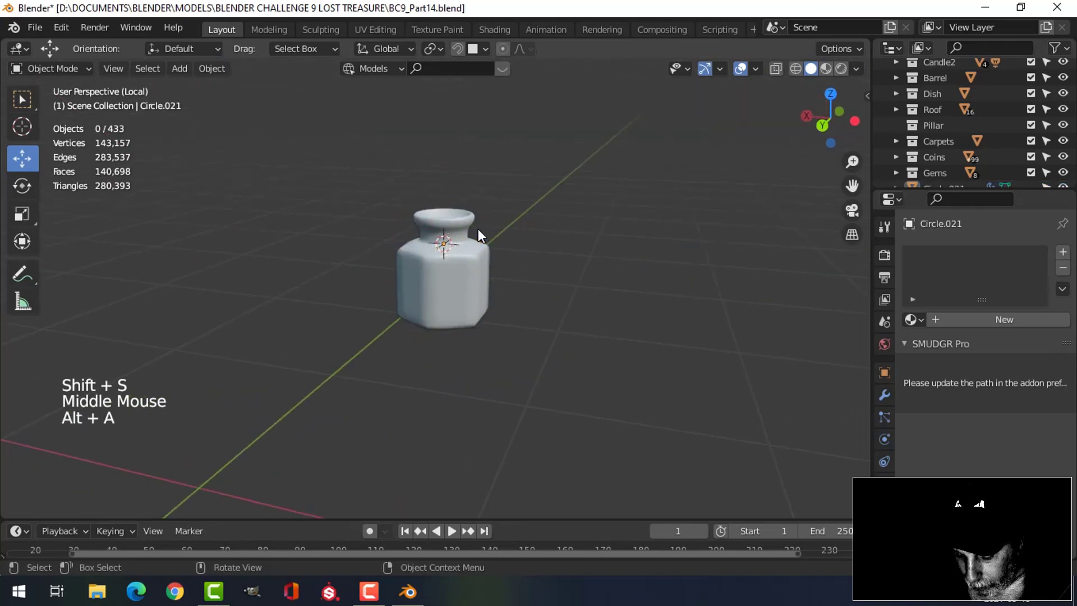
Leave local view and lower the bottle slightly onto the upper shelf beside the large vase.
{"action": "key", "text": "KP_Divide"}
{"action": "scroll", "coordinate": [449, 266], "scroll_direction": "down", "scroll_amount": 2}
{"action": "middle_click_drag", "start_coordinate": [448, 266], "coordinate": [481, 228]}
{"action": "left_click", "coordinate": [467, 159]}
{"action": "left_click_drag", "start_coordinate": [463, 136], "coordinate": [464, 145]}
{"action": "key", "text": "alt+a"}
{"action": "middle_click_drag", "start_coordinate": [467, 241], "coordinate": [536, 249]}
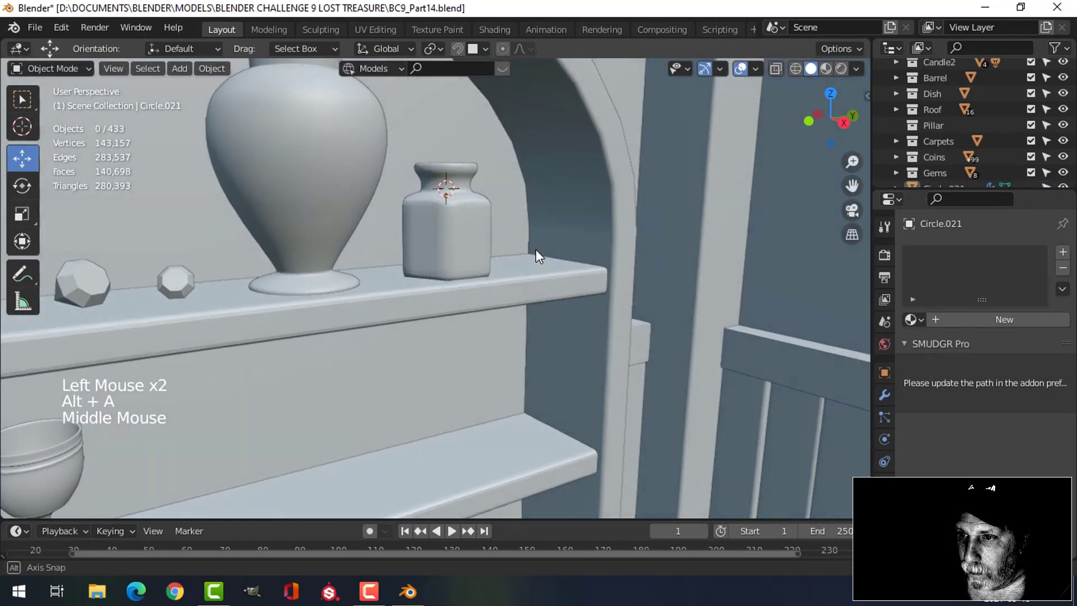
Isolate the hexagonal bottle on the upper shelf in local view and save the file.
{"action": "scroll", "coordinate": [533, 249], "scroll_direction": "down", "scroll_amount": 2}
{"action": "middle_click_drag", "start_coordinate": [461, 271], "coordinate": [399, 292]}
{"action": "scroll", "coordinate": [474, 280], "scroll_direction": "up", "scroll_amount": 2}
{"action": "scroll", "coordinate": [473, 281], "scroll_direction": "down", "scroll_amount": 2}
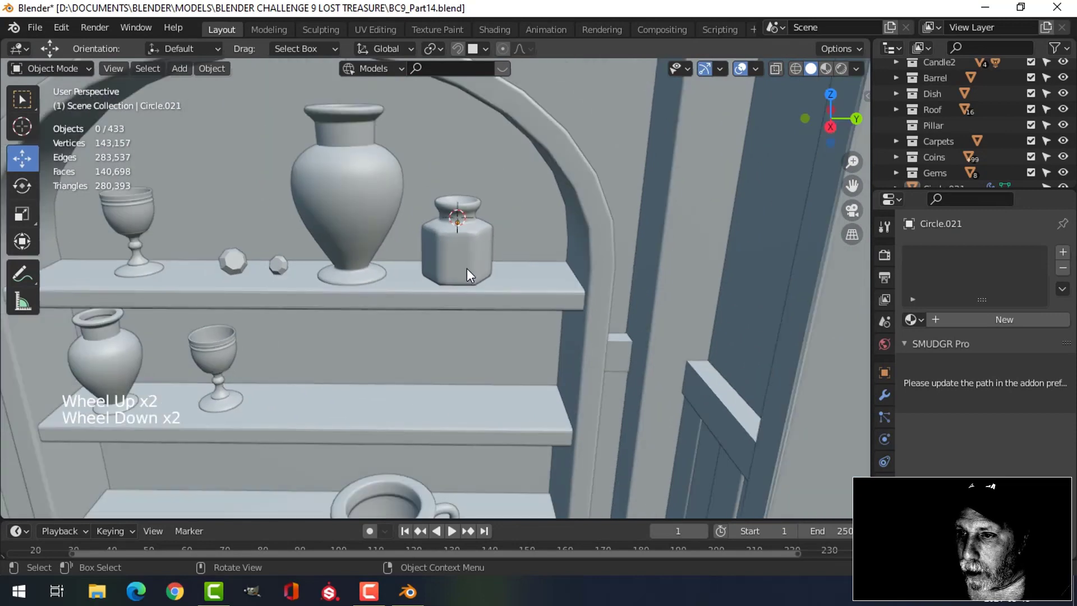
{"action": "left_click", "coordinate": [464, 262]}
{"action": "key", "text": "slash"}
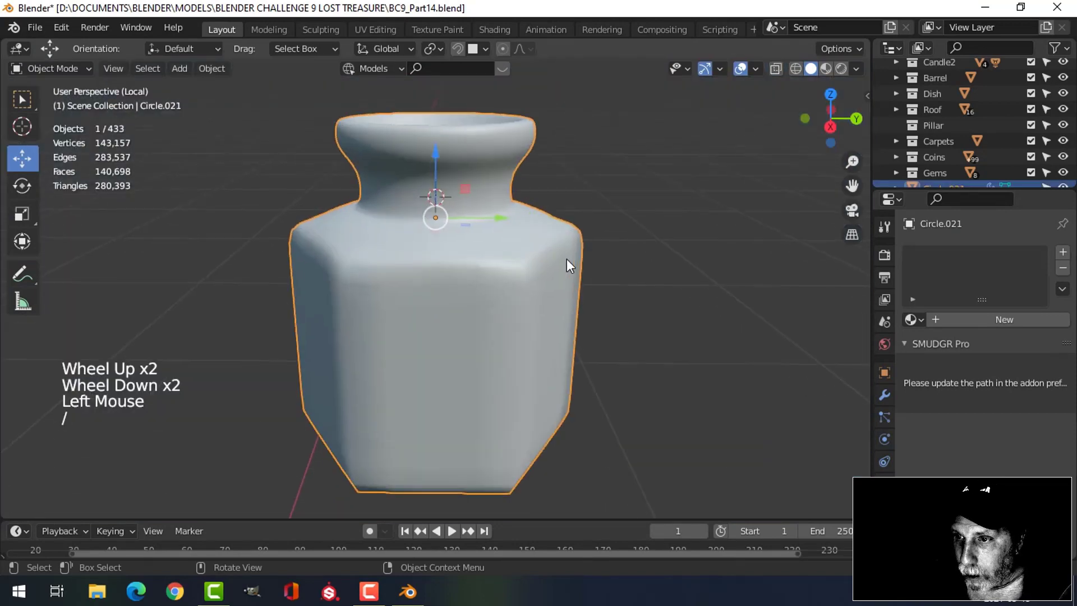
{"action": "key", "text": "ctrl+s"}
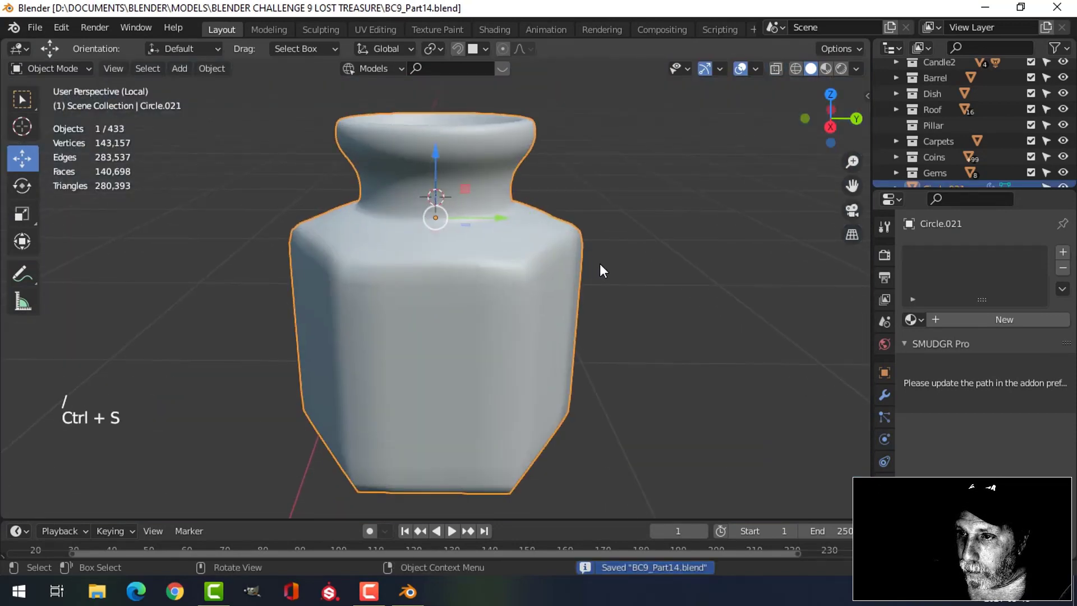
Mark seams on the edge loops around the bottle's rim and around its base in Edit Mode.
{"action": "scroll", "coordinate": [600, 263], "scroll_direction": "down", "scroll_amount": 1}
{"action": "middle_click_drag", "start_coordinate": [600, 263], "coordinate": [493, 283]}
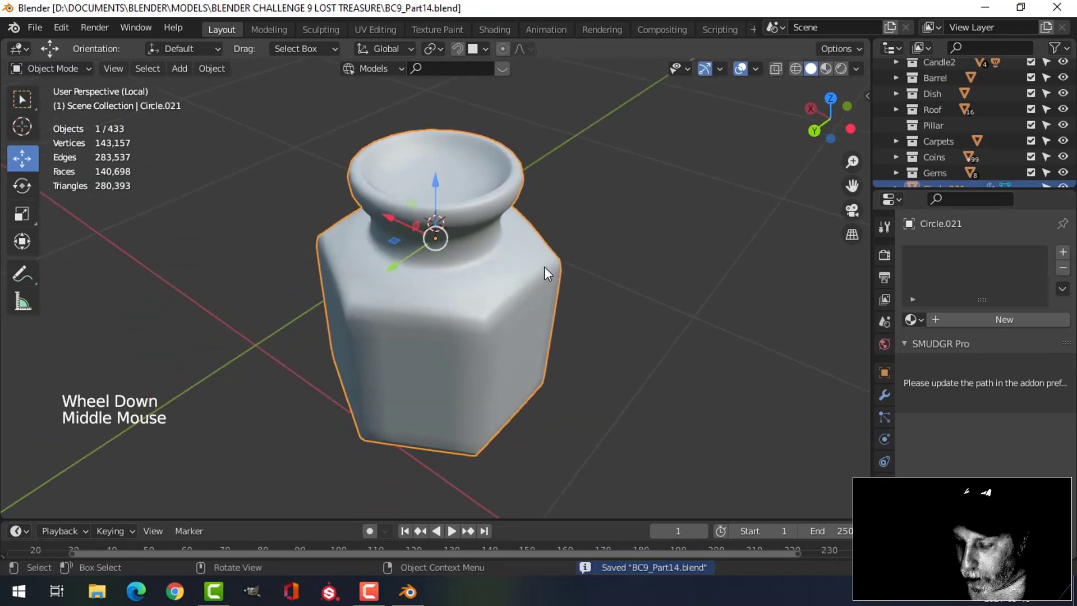
{"action": "key", "text": "KP_3"}
{"action": "key", "text": "ctrl+KP_3"}
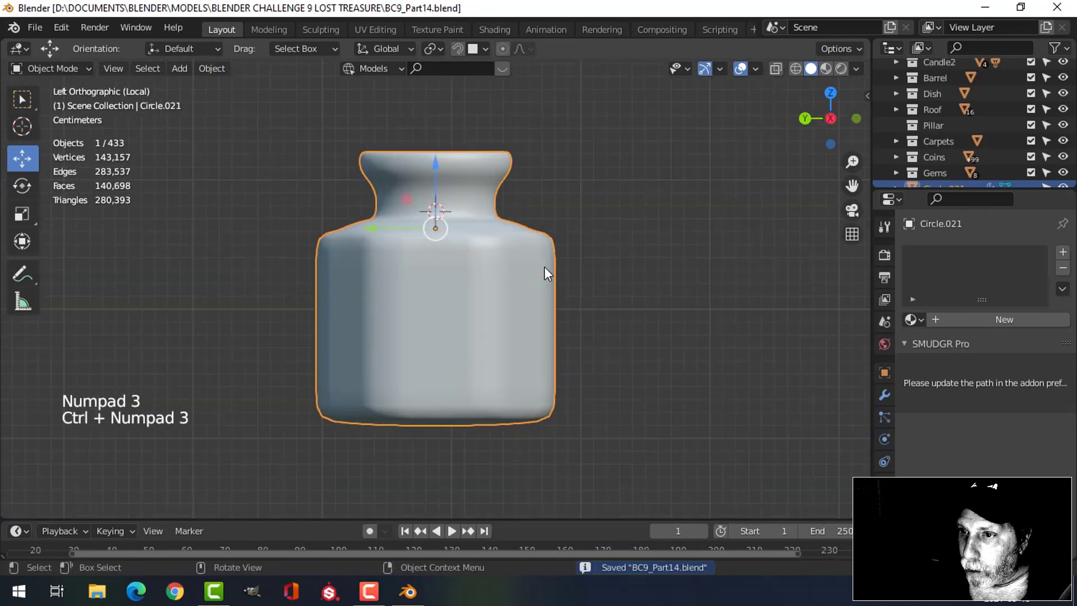
{"action": "key", "text": "Tab"}
{"action": "key", "text": "alt+a"}
{"action": "middle_click_drag", "start_coordinate": [461, 286], "coordinate": [500, 215]}
{"action": "key", "text": "2"}
{"action": "left_click", "coordinate": [473, 189], "text": "alt+shift"}
{"action": "left_click", "coordinate": [485, 365], "text": "alt+shift"}
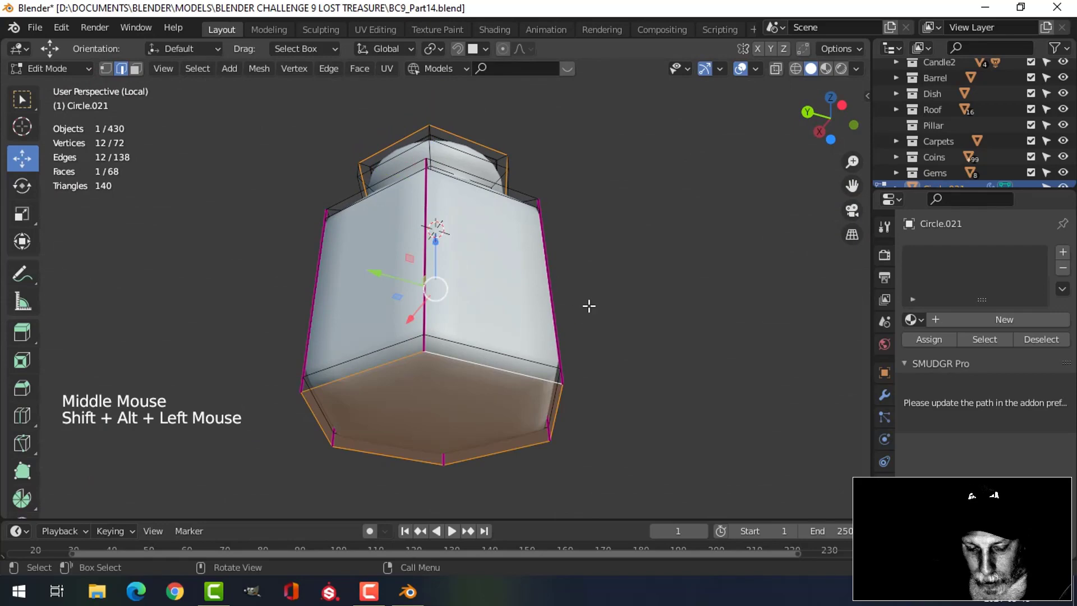
{"action": "key", "text": "ctrl+e"}
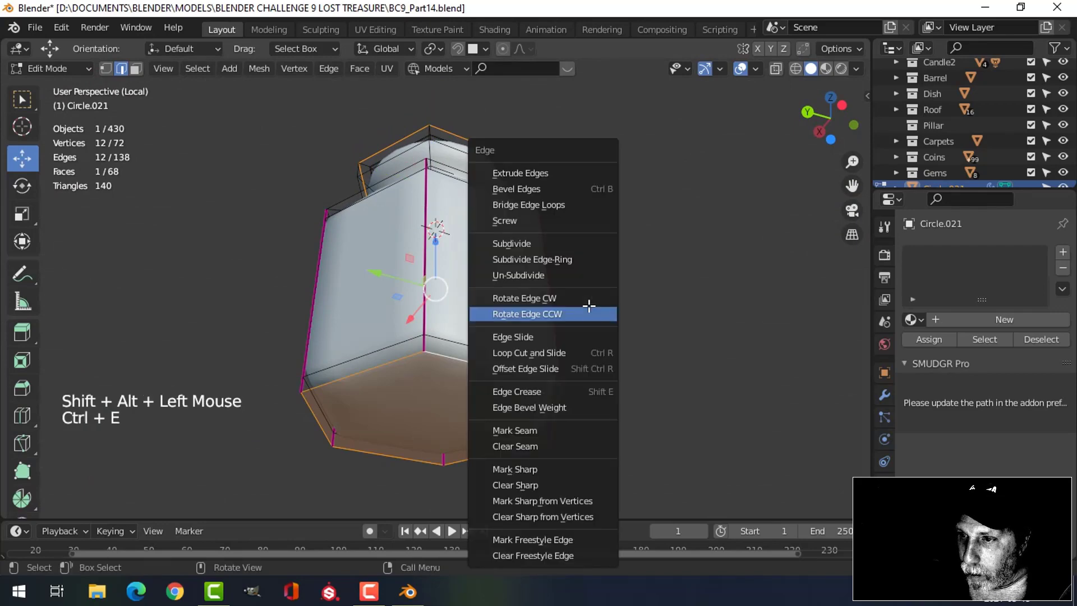
{"action": "left_click", "coordinate": [548, 428]}
Disable the subdivision's viewport display and mark a vertical seam along one corner of the bottle from base to rim.
{"action": "key", "text": "alt+a"}
{"action": "left_click", "coordinate": [423, 345]}
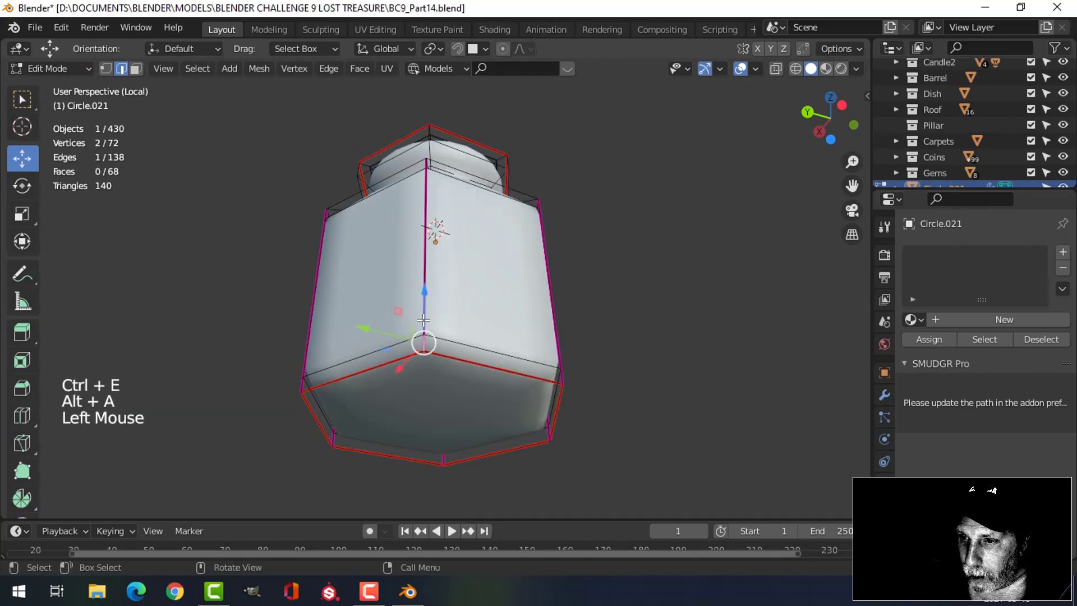
{"action": "left_click", "coordinate": [424, 269], "text": "shift"}
{"action": "middle_click_drag", "start_coordinate": [425, 269], "coordinate": [439, 319]}
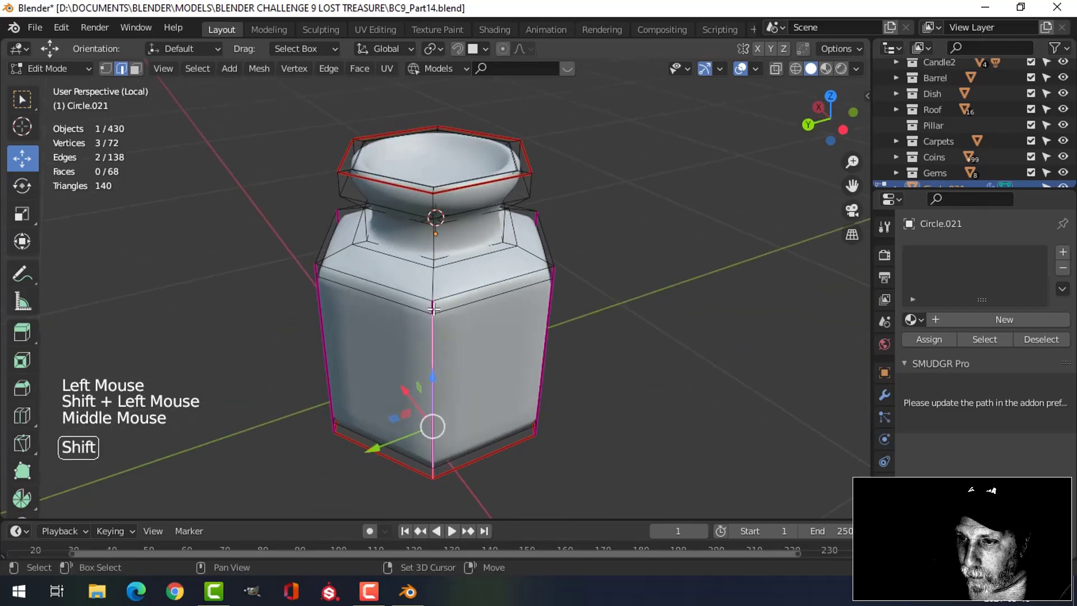
{"action": "left_click", "coordinate": [433, 291], "text": "shift"}
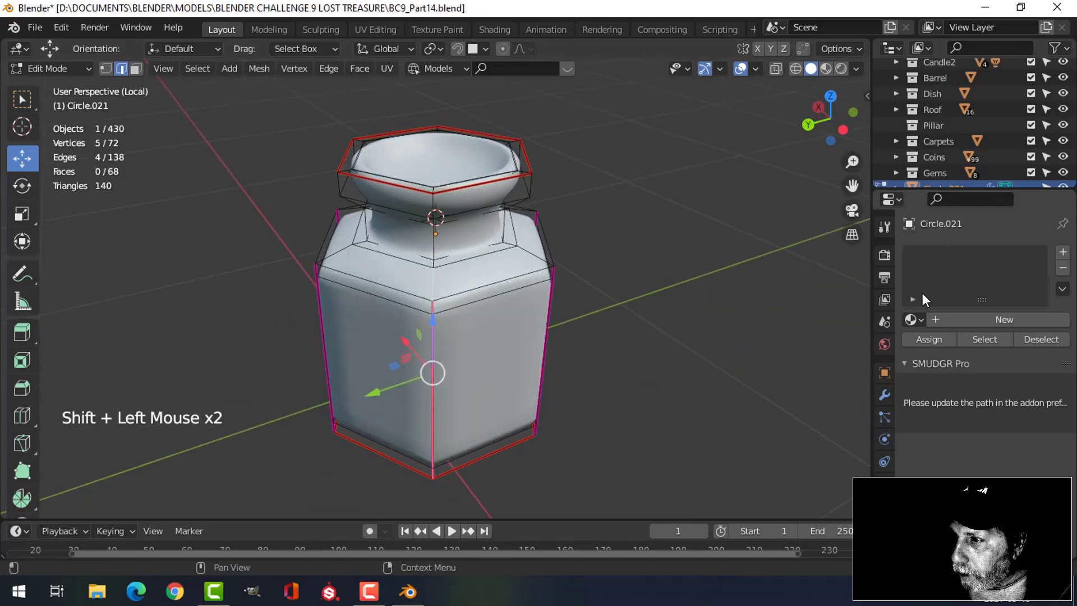
{"action": "left_click", "coordinate": [884, 395]}
{"action": "left_click", "coordinate": [999, 279]}
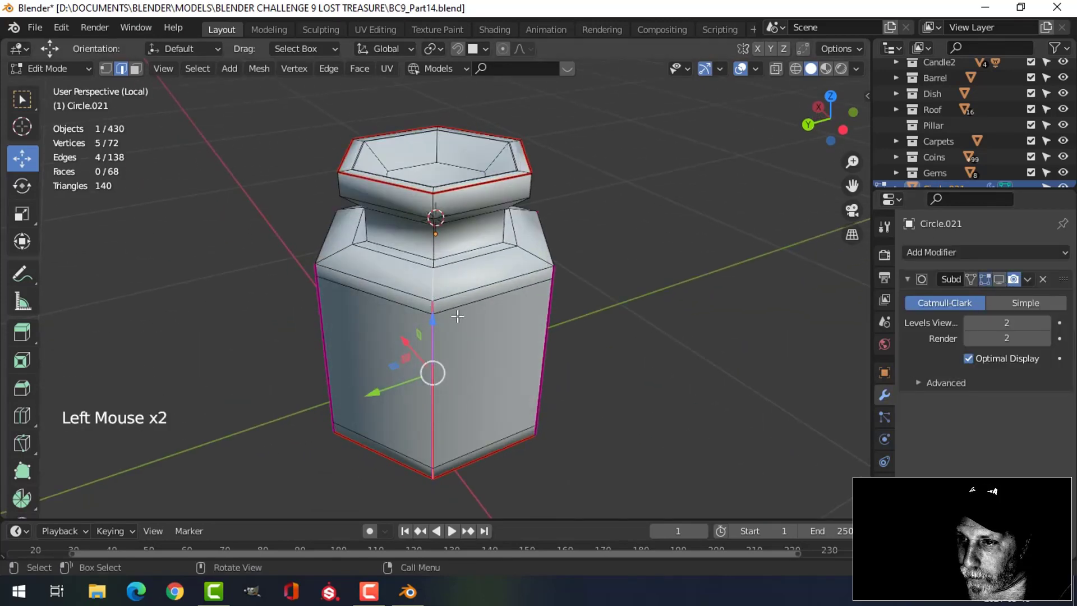
{"action": "left_click", "coordinate": [434, 276], "text": "shift"}
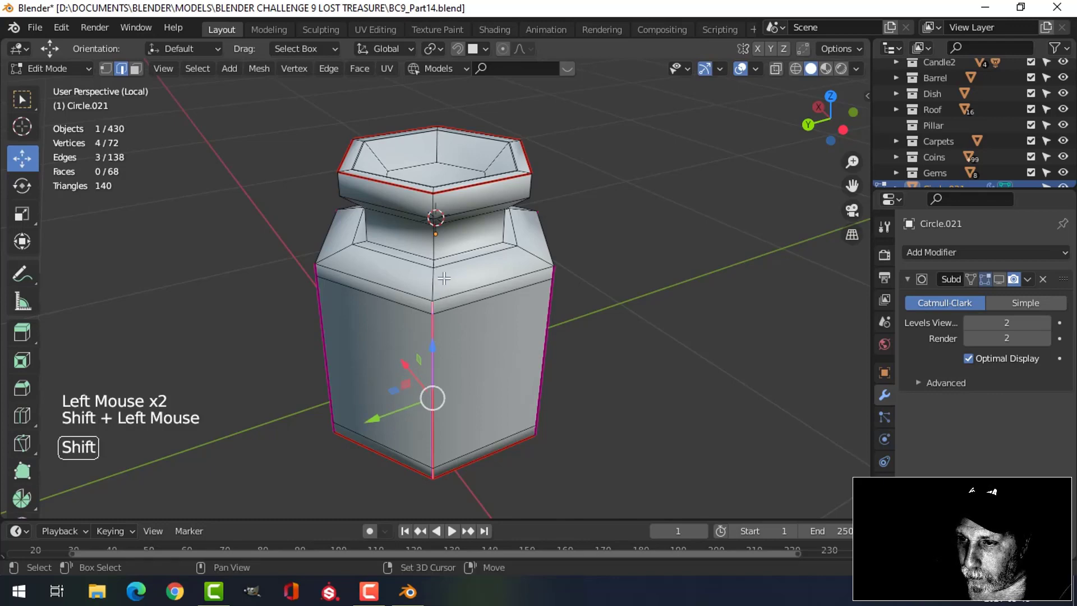
{"action": "left_click", "coordinate": [431, 245], "text": "shift"}
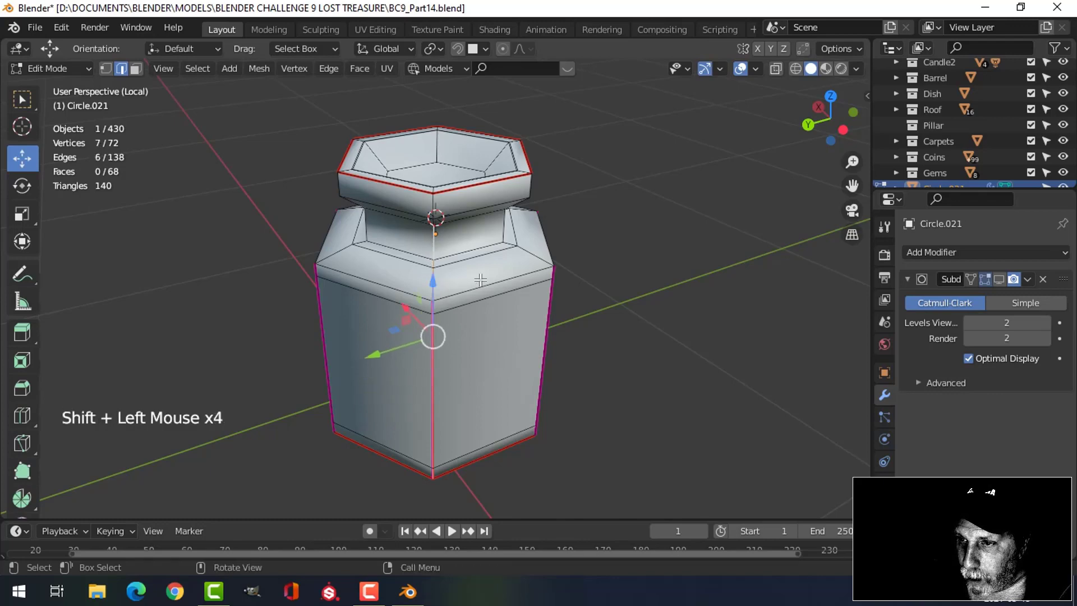
{"action": "middle_click_drag", "start_coordinate": [432, 245], "coordinate": [480, 181]}
{"action": "left_click", "coordinate": [433, 136], "text": "shift"}
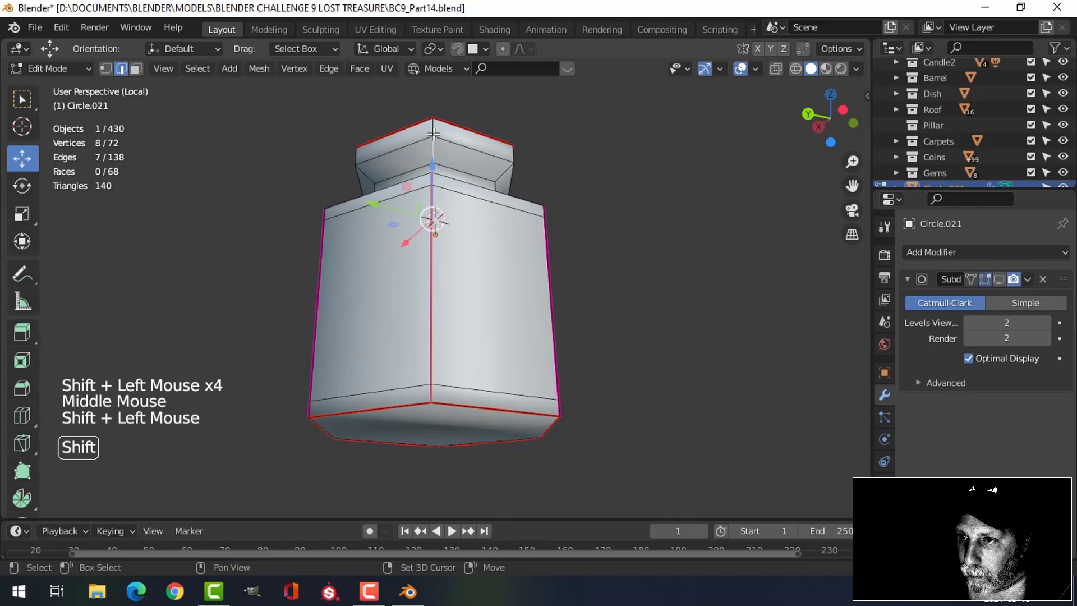
{"action": "key", "text": "ctrl+e"}
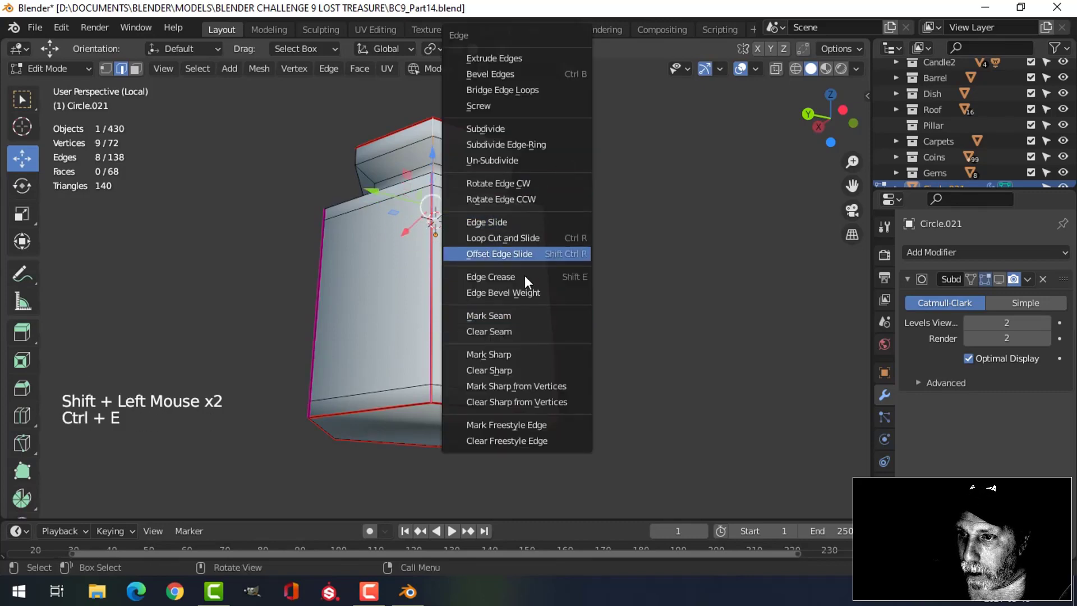
{"action": "left_click", "coordinate": [513, 317]}
Unwrap the whole bottle mesh in the UV Editing workspace, isolated in local view and with the subdivision's viewport display re-enabled.
{"action": "key", "text": "a"}
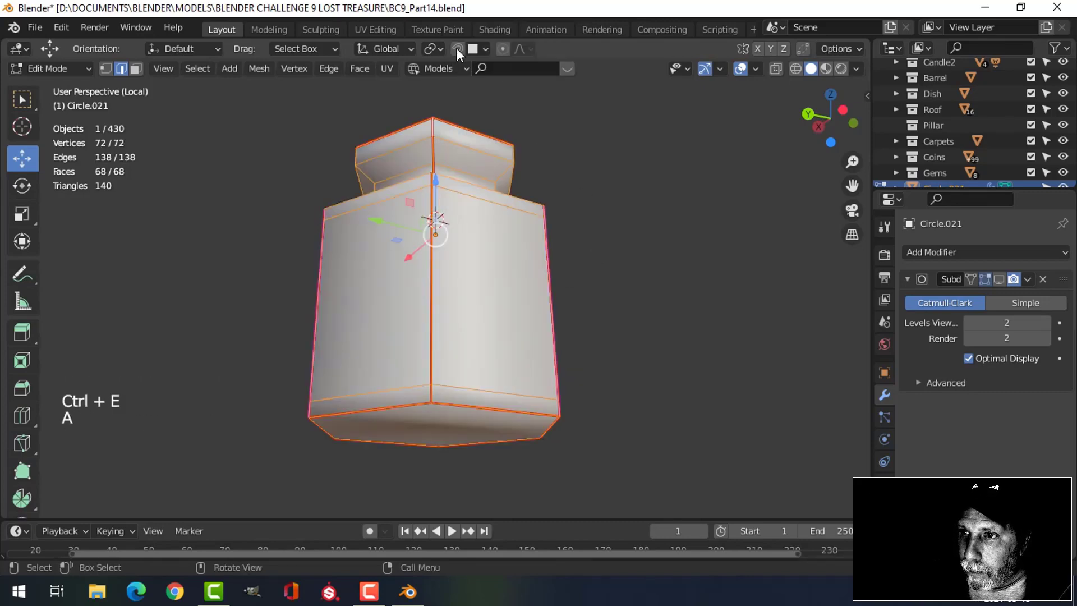
{"action": "left_click", "coordinate": [380, 30]}
{"action": "key", "text": "KP_Divide"}
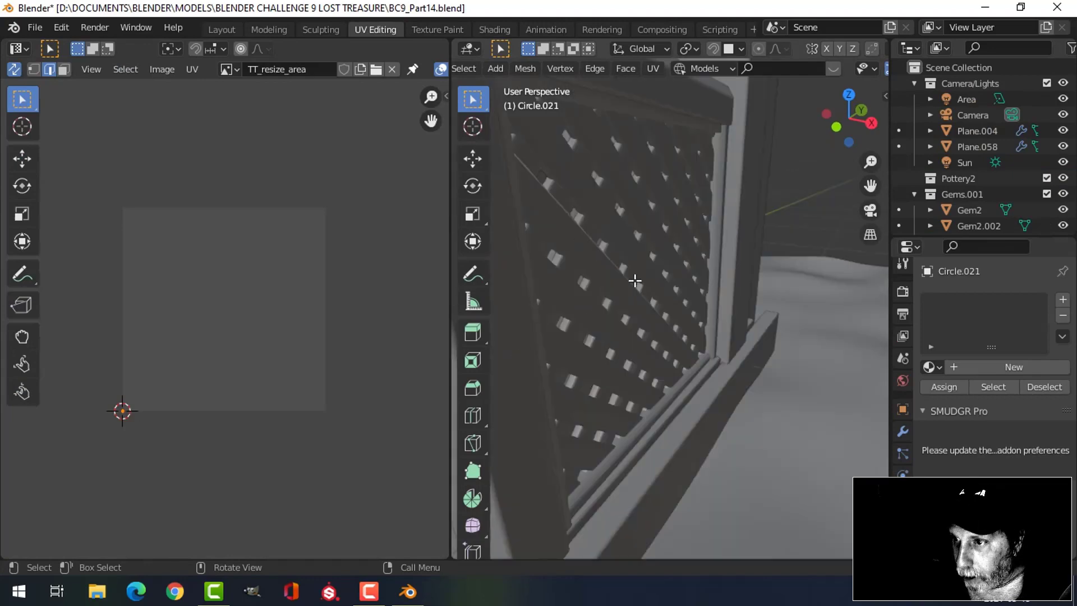
{"action": "key", "text": "KP_Divide"}
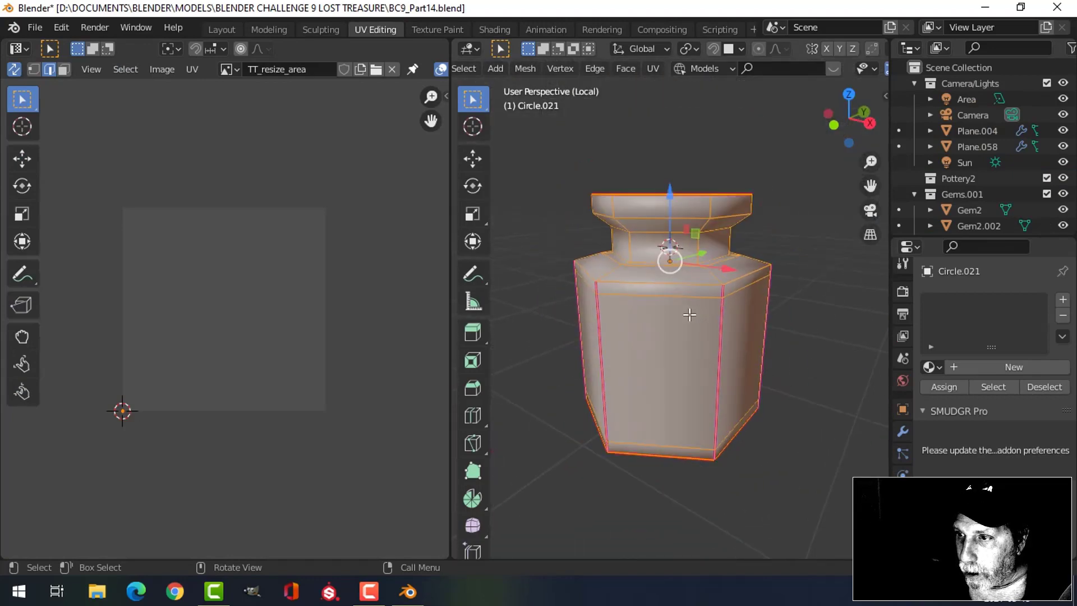
{"action": "scroll", "coordinate": [798, 289], "scroll_direction": "down", "scroll_amount": 3}
{"action": "left_click", "coordinate": [902, 433]}
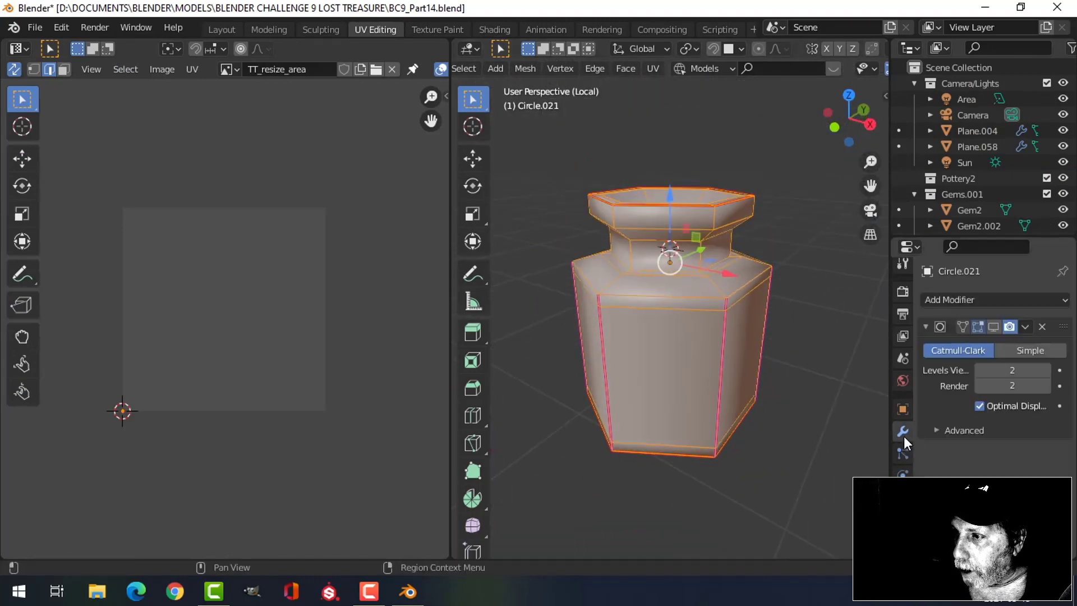
{"action": "left_click", "coordinate": [992, 326]}
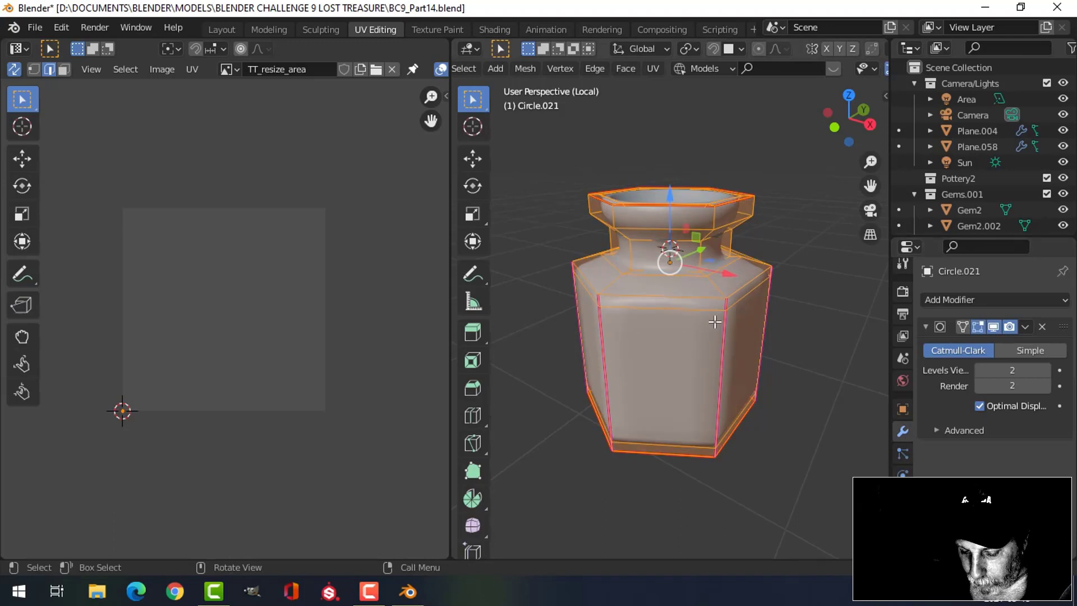
{"action": "key", "text": "u"}
{"action": "left_click", "coordinate": [712, 296]}
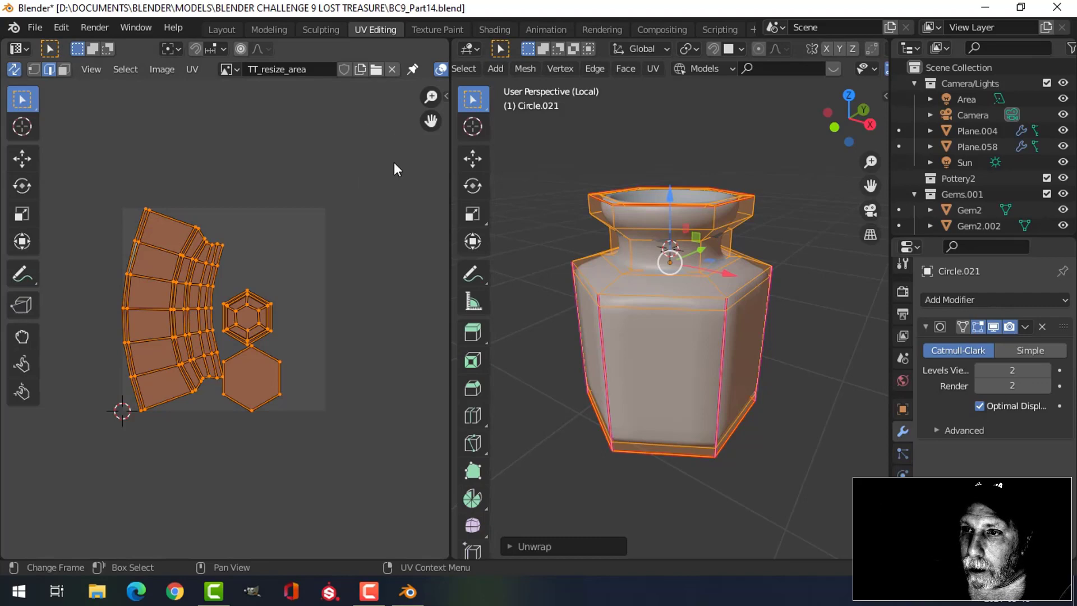
Apply the TexTools checker map at size 2048 and examine the bottle's UVs for distortion.
{"action": "key", "text": "n"}
{"action": "left_click", "coordinate": [381, 205]}
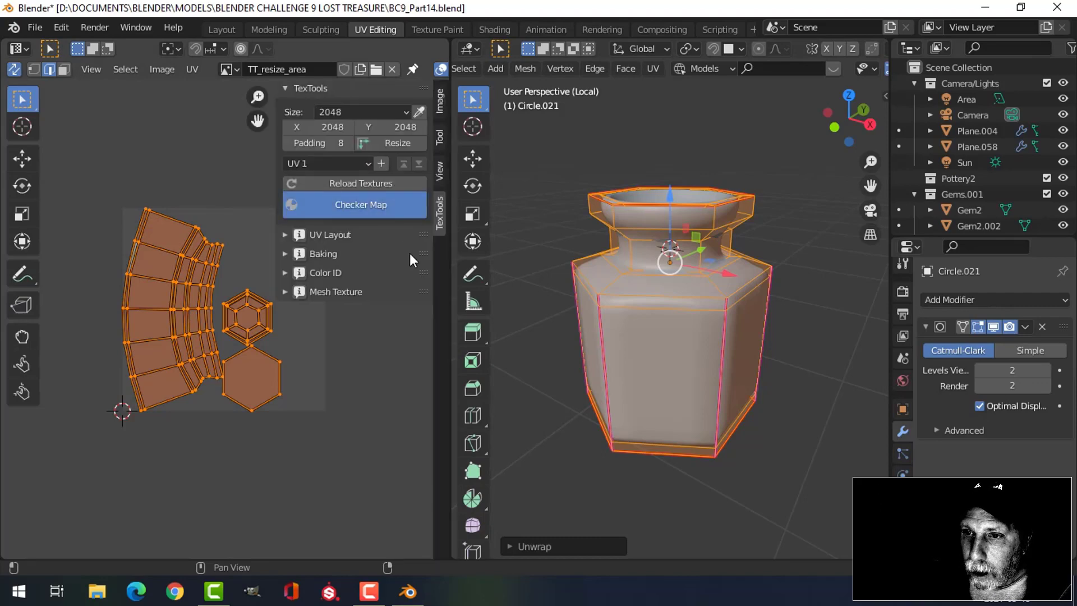
{"action": "middle_click_drag", "start_coordinate": [701, 348], "coordinate": [728, 305]}
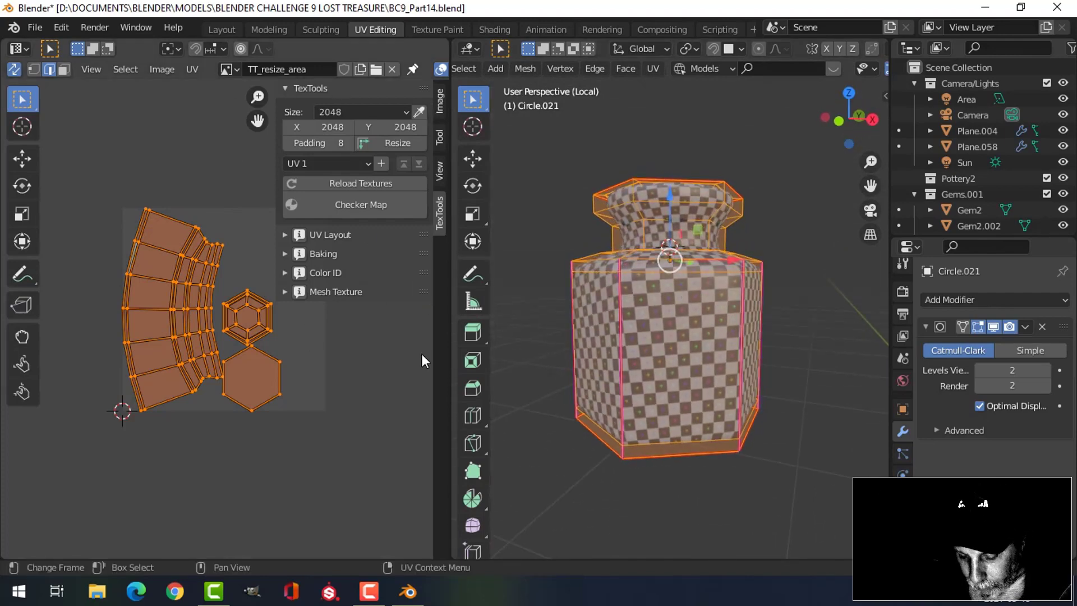
{"action": "key", "text": "n"}
{"action": "middle_click_drag", "start_coordinate": [694, 297], "coordinate": [675, 344]}
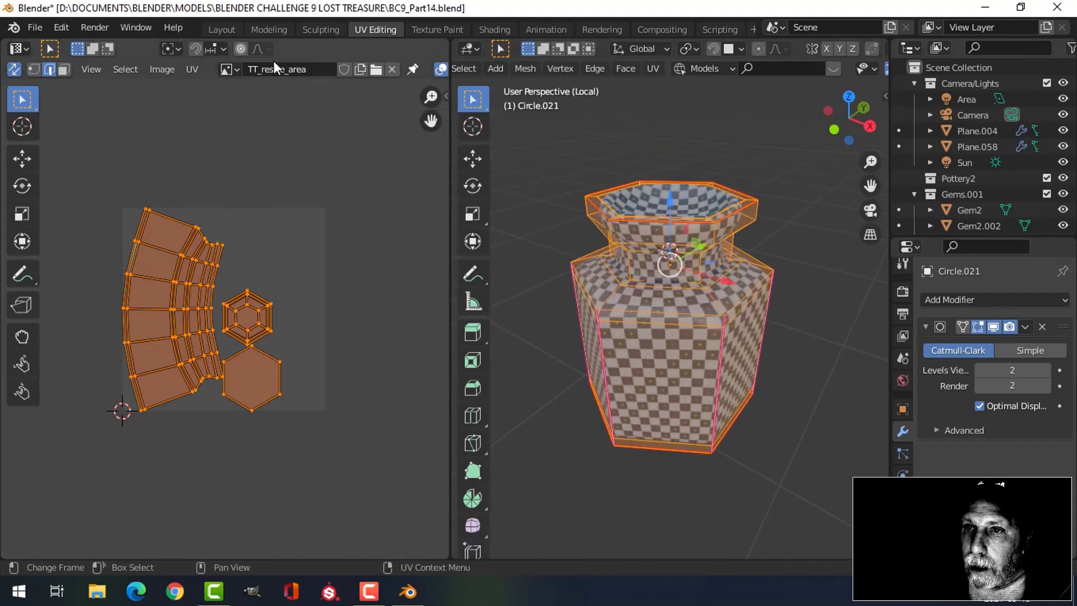
Return to the Layout workspace, replace the bottle's checker material with a new material named Vase, and save the file.
{"action": "left_click", "coordinate": [220, 29]}
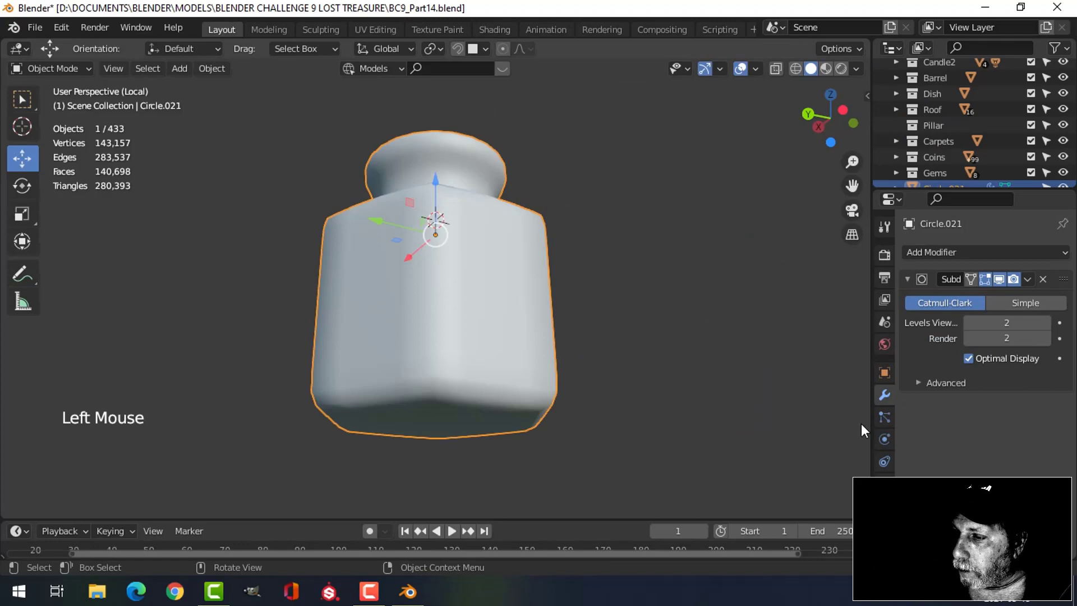
{"action": "left_click", "coordinate": [884, 506]}
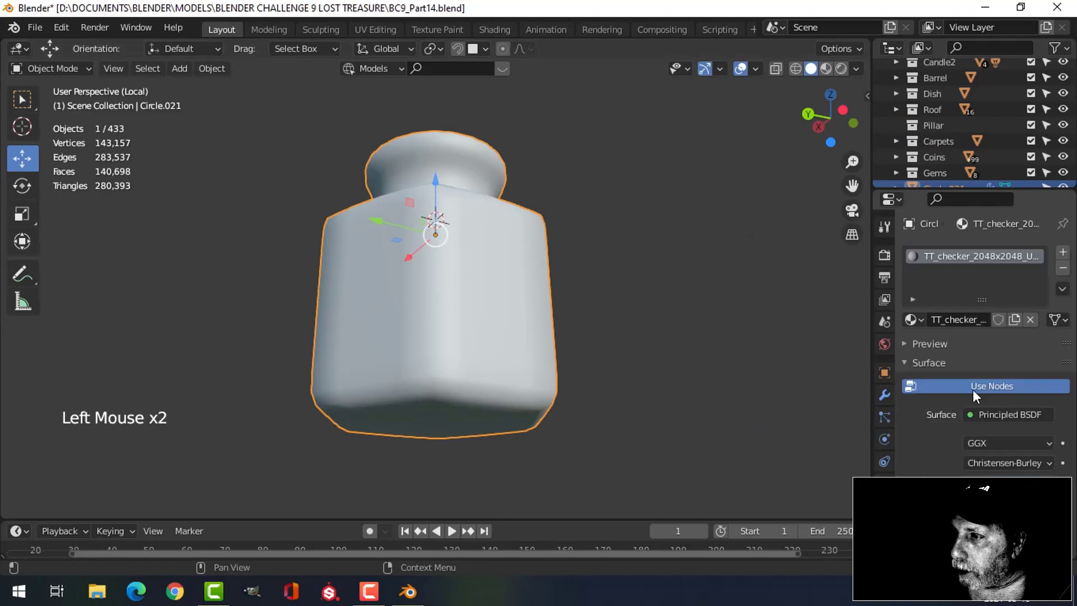
{"action": "left_click", "coordinate": [1062, 268]}
{"action": "left_click", "coordinate": [951, 321]}
{"action": "double_click", "coordinate": [977, 257]}
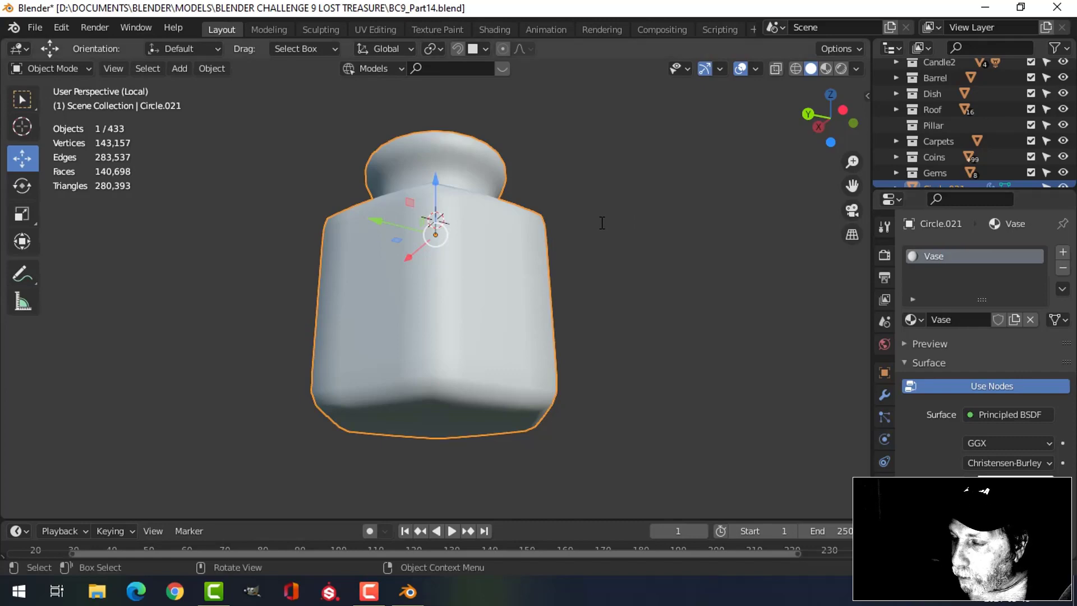
{"action": "middle_click_drag", "start_coordinate": [597, 222], "coordinate": [572, 260], "text": "alt"}
{"action": "middle_click_drag", "start_coordinate": [531, 210], "coordinate": [534, 280]}
{"action": "key", "text": "ctrl+s"}
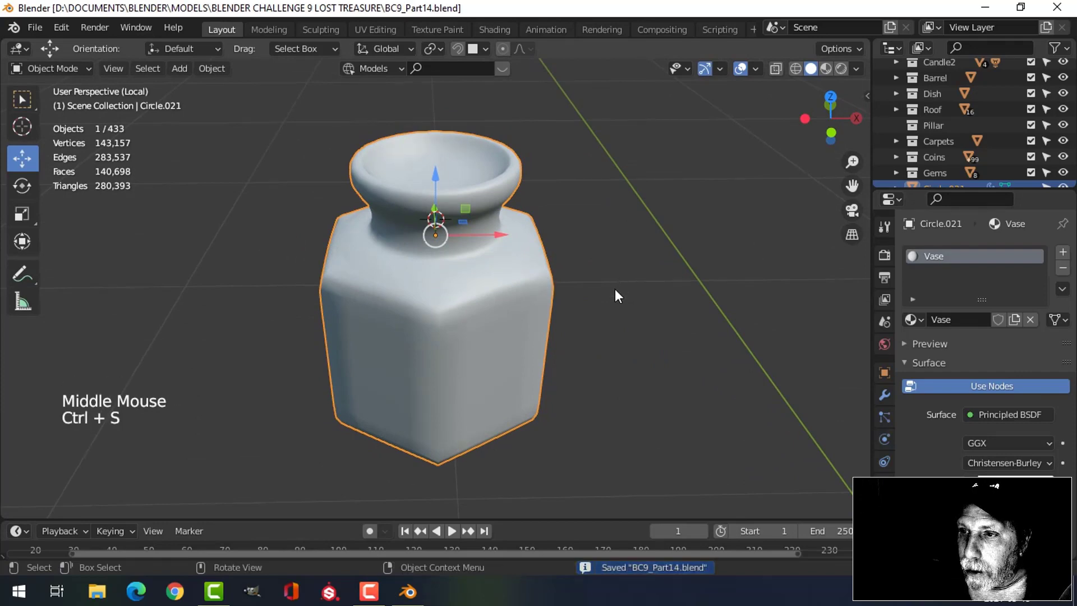
Shade the bottle smooth in Object Mode and save the file.
{"action": "middle_click_drag", "start_coordinate": [615, 292], "coordinate": [697, 264]}
{"action": "scroll", "coordinate": [621, 264], "scroll_direction": "down", "scroll_amount": 2}
{"action": "key", "text": "alt+a"}
{"action": "left_click", "coordinate": [529, 269]}
{"action": "right_click", "coordinate": [527, 264]}
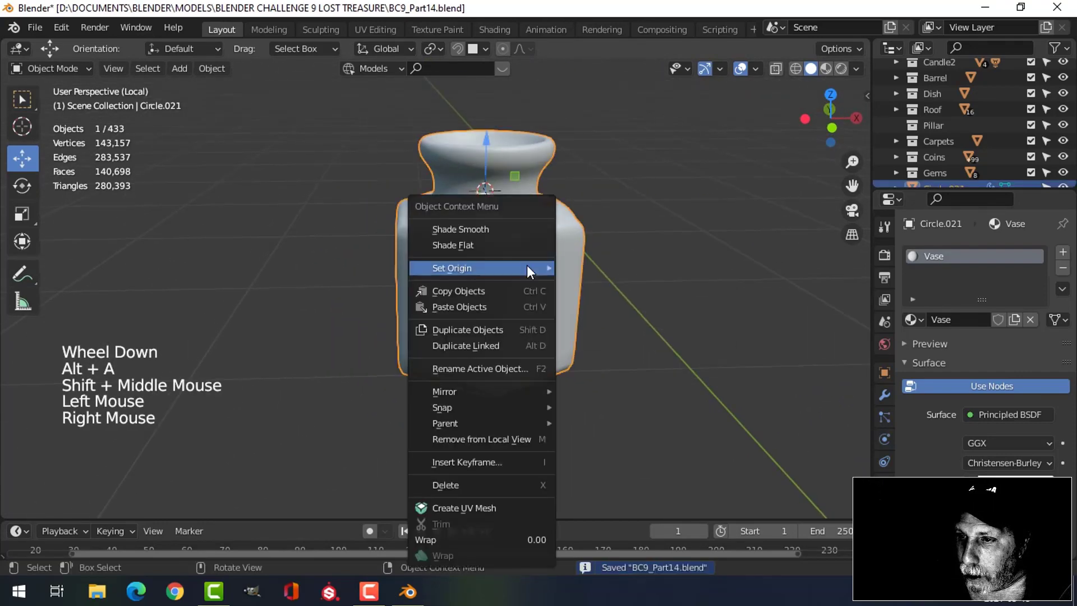
{"action": "left_click", "coordinate": [500, 231]}
{"action": "key", "text": "alt+a"}
{"action": "middle_click_drag", "start_coordinate": [614, 232], "coordinate": [605, 264]}
{"action": "left_click", "coordinate": [480, 257]}
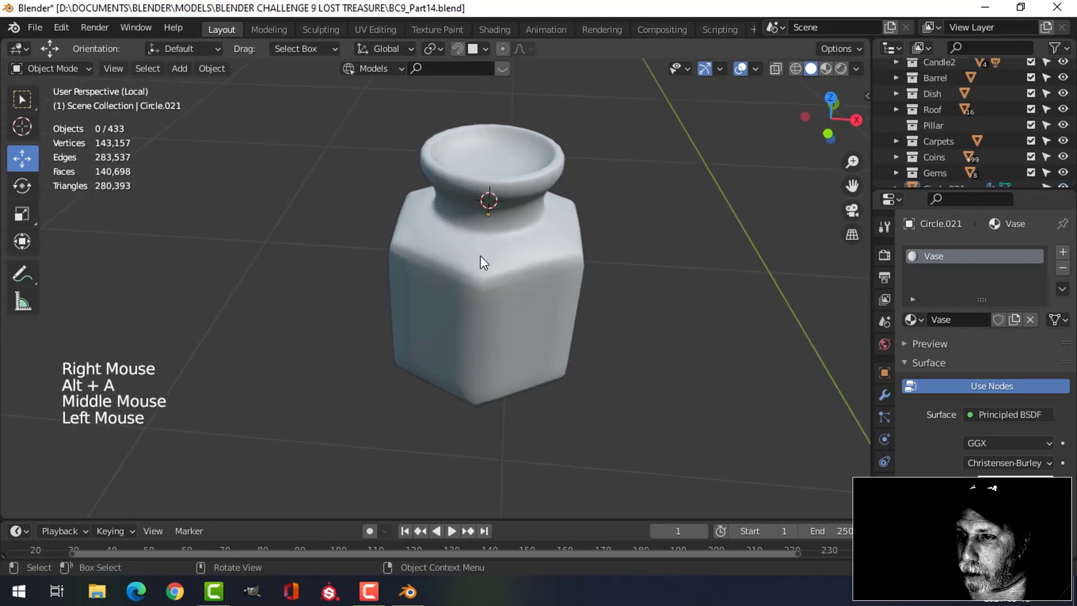
{"action": "key", "text": "ctrl+s"}
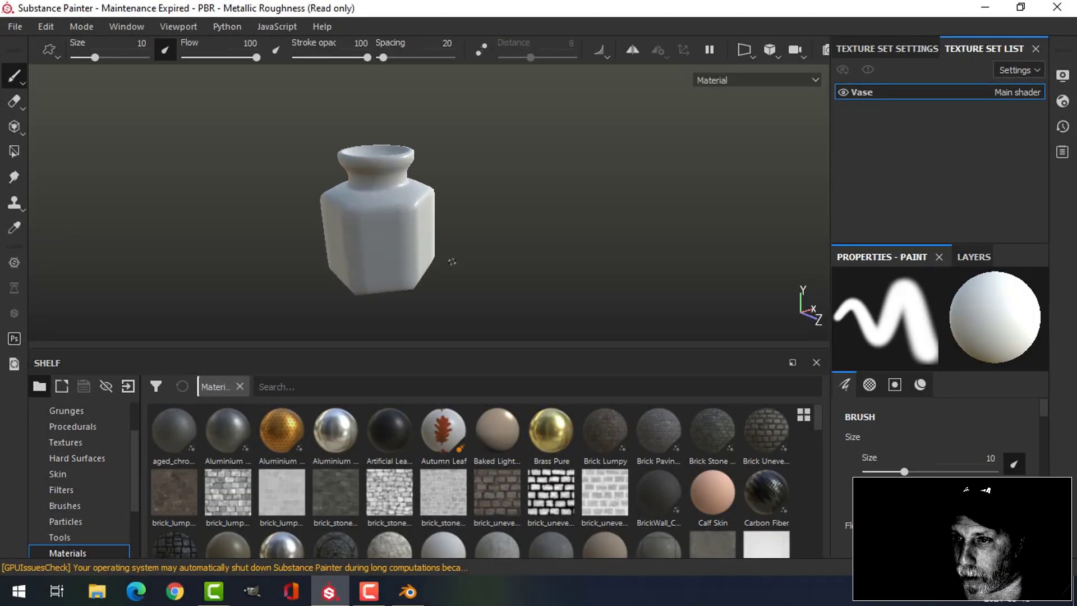
Bake all seven mesh maps for the Vase texture set at an output size of 2048.
{"action": "left_click_drag", "start_coordinate": [452, 261], "coordinate": [532, 190], "text": "alt"}
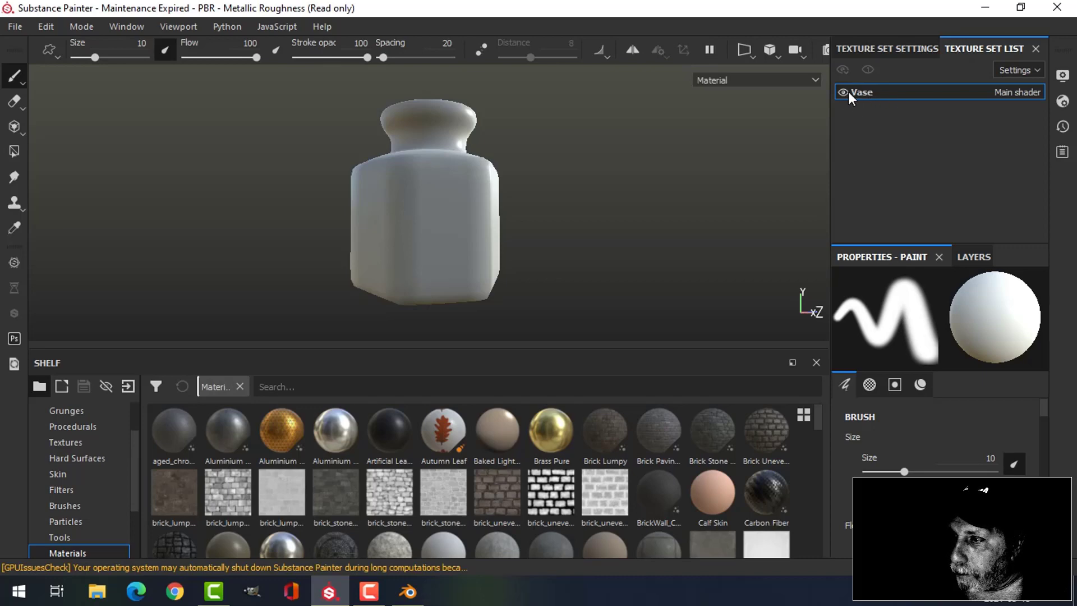
{"action": "left_click", "coordinate": [910, 49]}
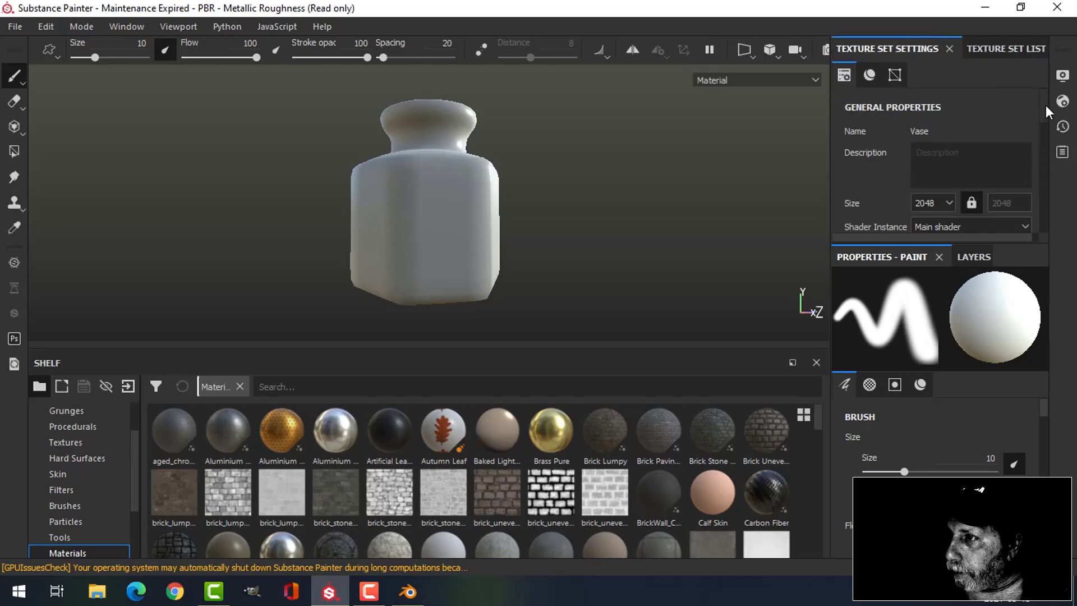
{"action": "scroll", "coordinate": [1045, 149], "scroll_direction": "down", "scroll_amount": 8}
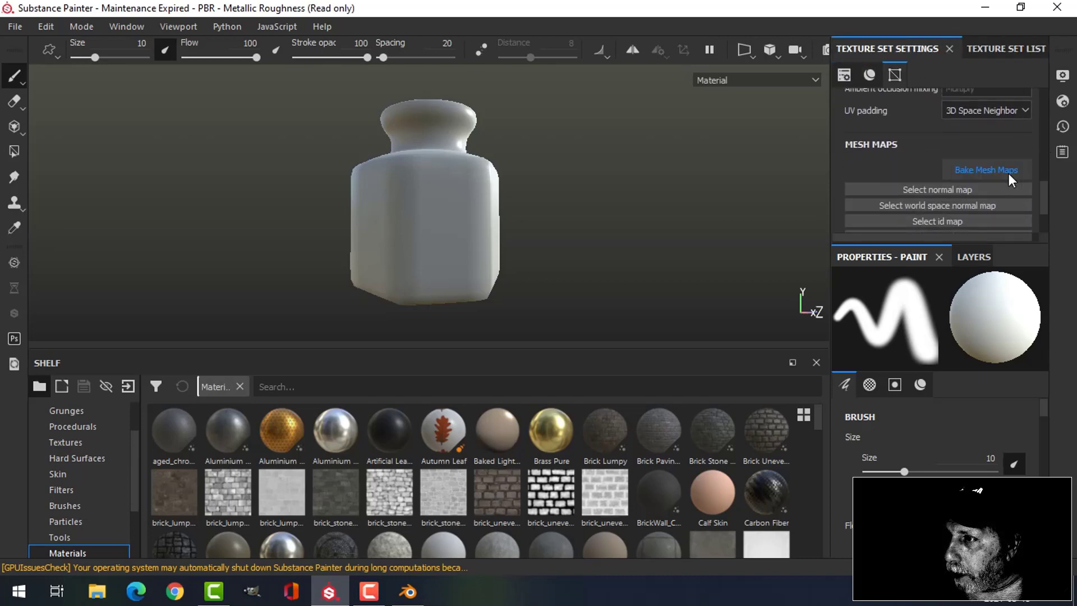
{"action": "left_click", "coordinate": [1004, 171]}
{"action": "left_click", "coordinate": [561, 78]}
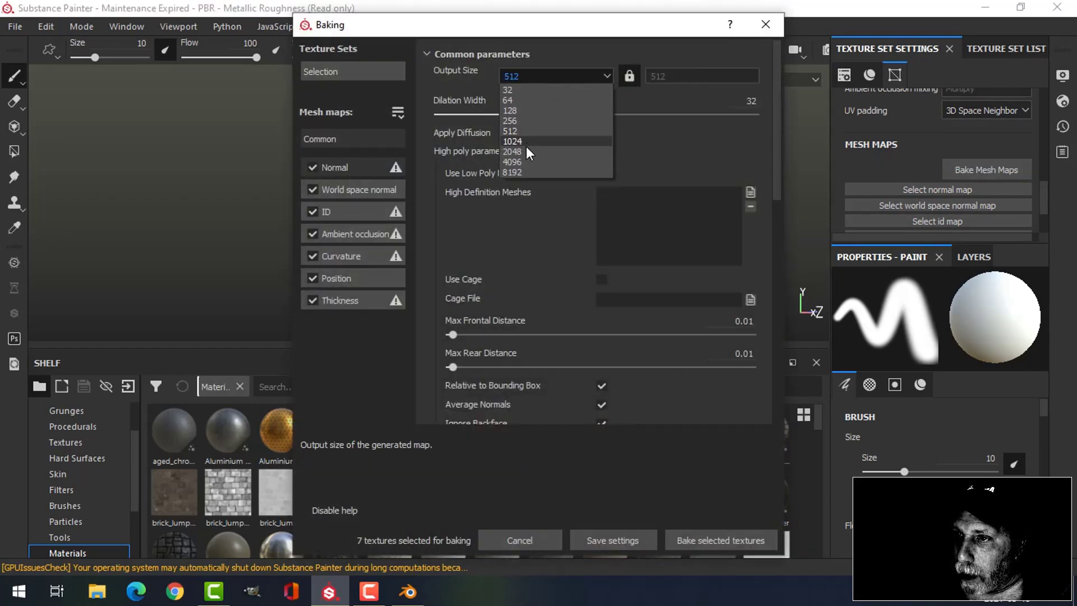
{"action": "left_click", "coordinate": [519, 151]}
{"action": "left_click", "coordinate": [707, 533]}
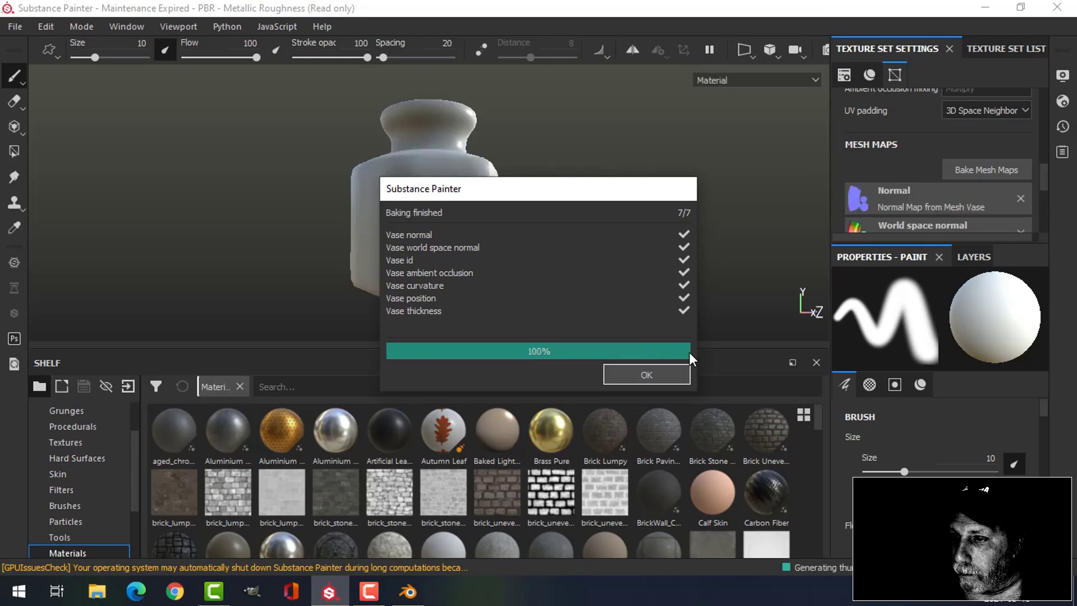
{"action": "left_click", "coordinate": [646, 374]}
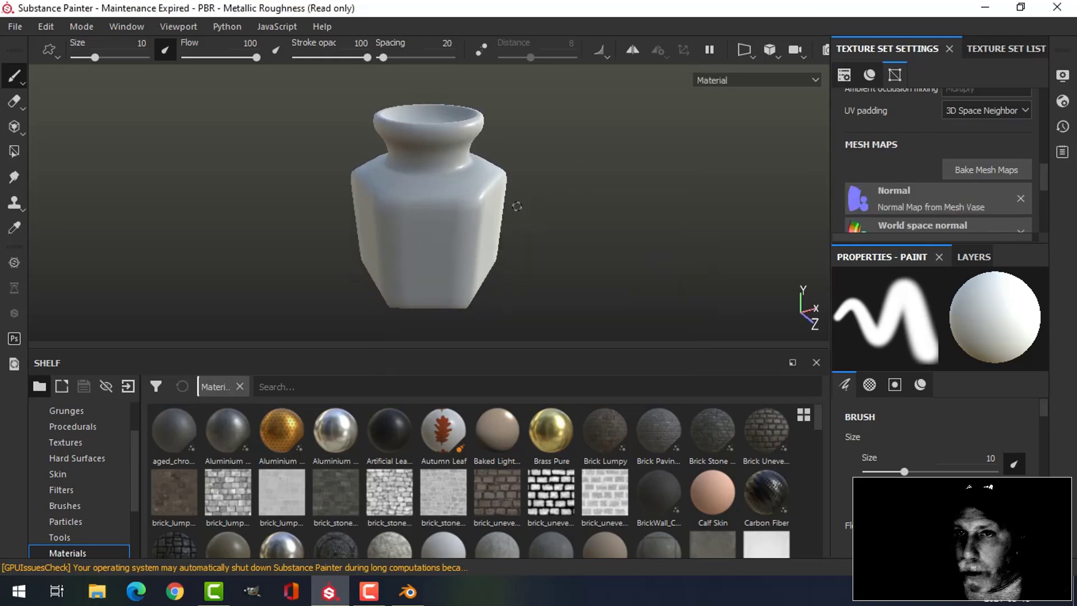
Delete Layer 1, apply the PotteryStone smart material to the bottle, and inspect the result from several sides.
{"action": "left_click", "coordinate": [974, 257]}
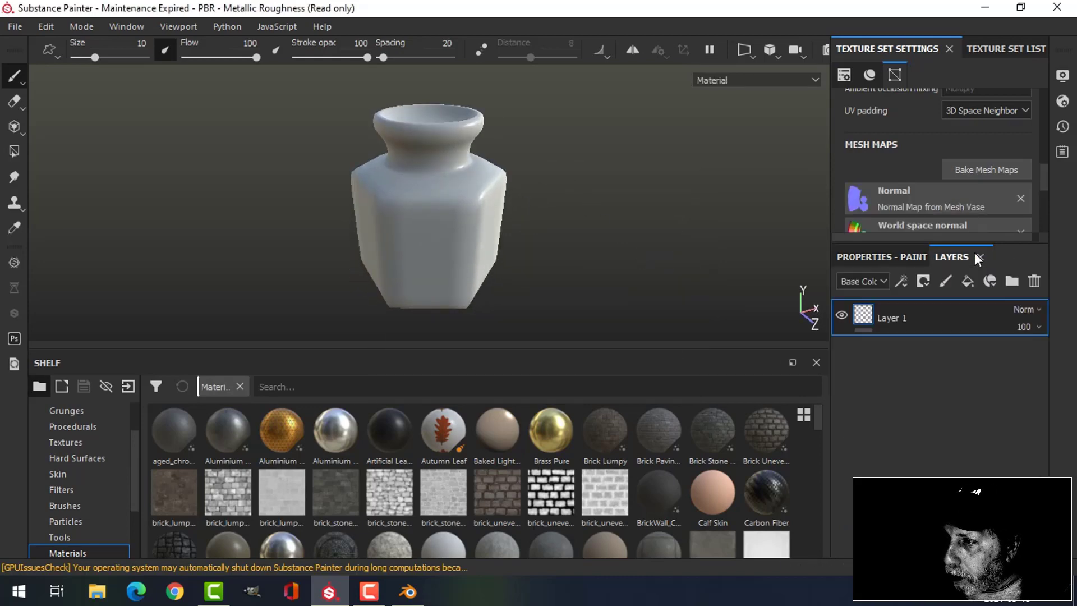
{"action": "left_click", "coordinate": [1033, 282]}
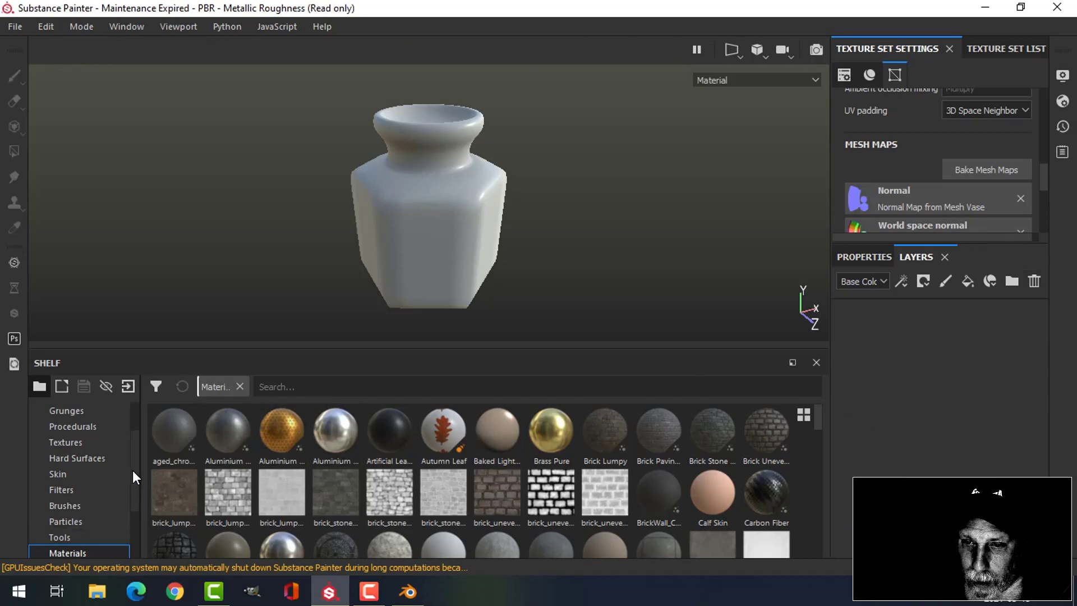
{"action": "scroll", "coordinate": [129, 476], "scroll_direction": "down", "scroll_amount": 1}
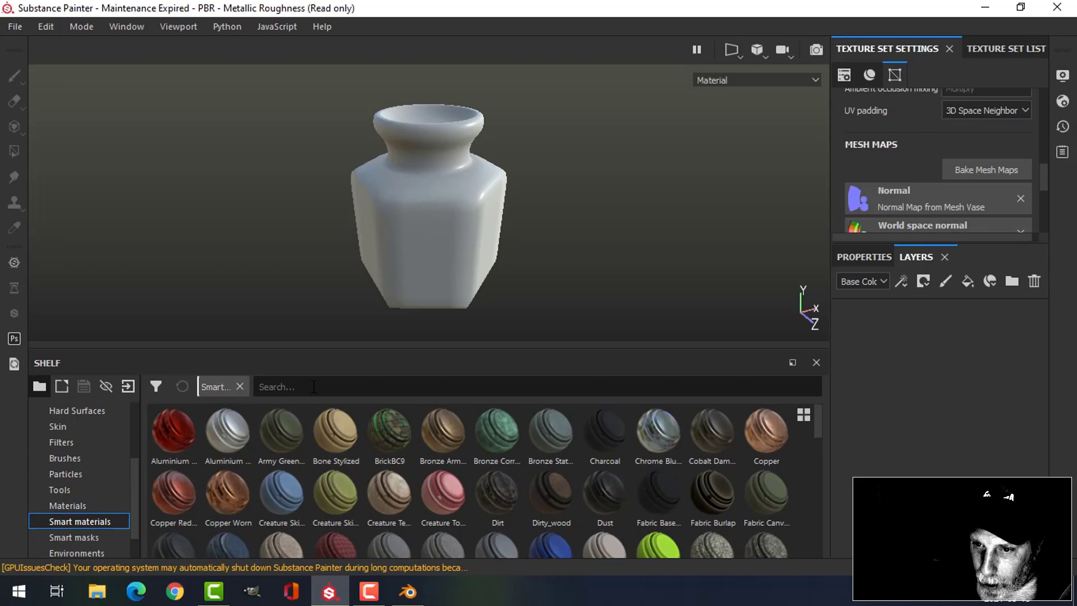
{"action": "type", "text": "po"}
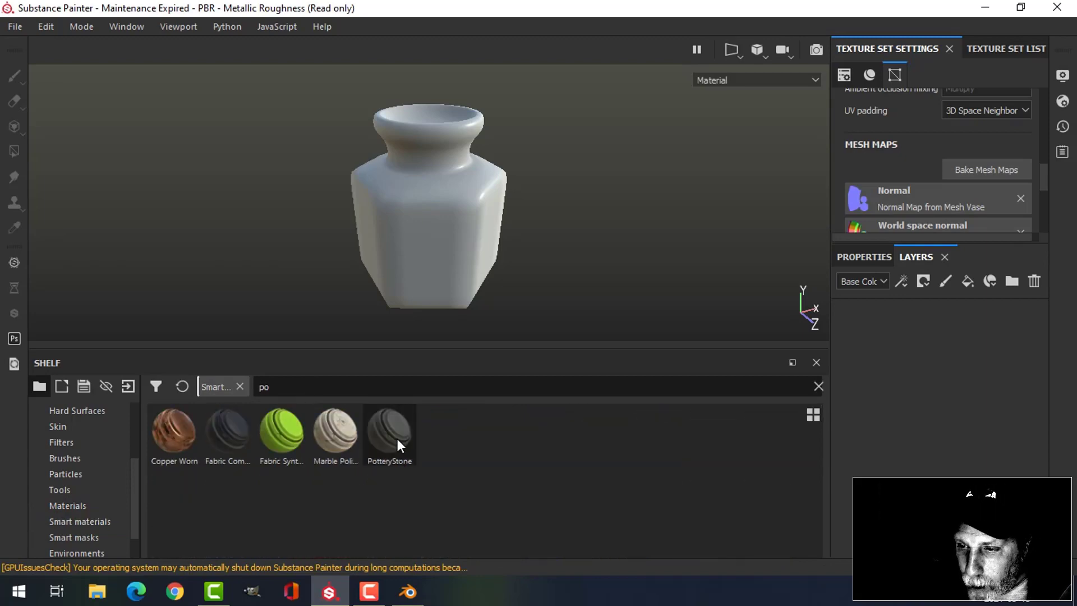
{"action": "mouse_move", "coordinate": [397, 440]}
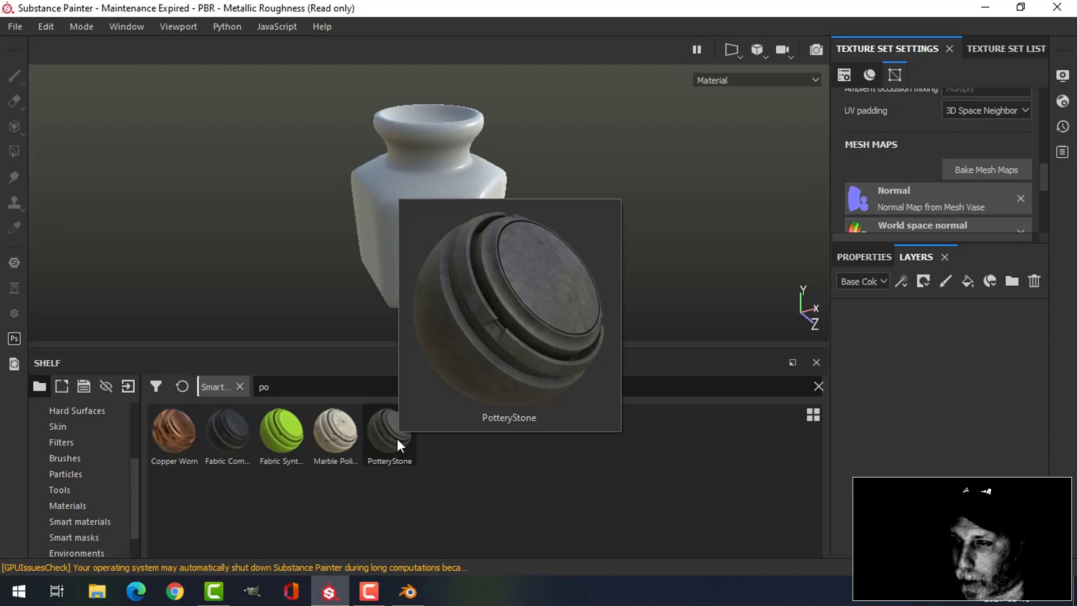
{"action": "left_click_drag", "start_coordinate": [397, 439], "coordinate": [875, 337]}
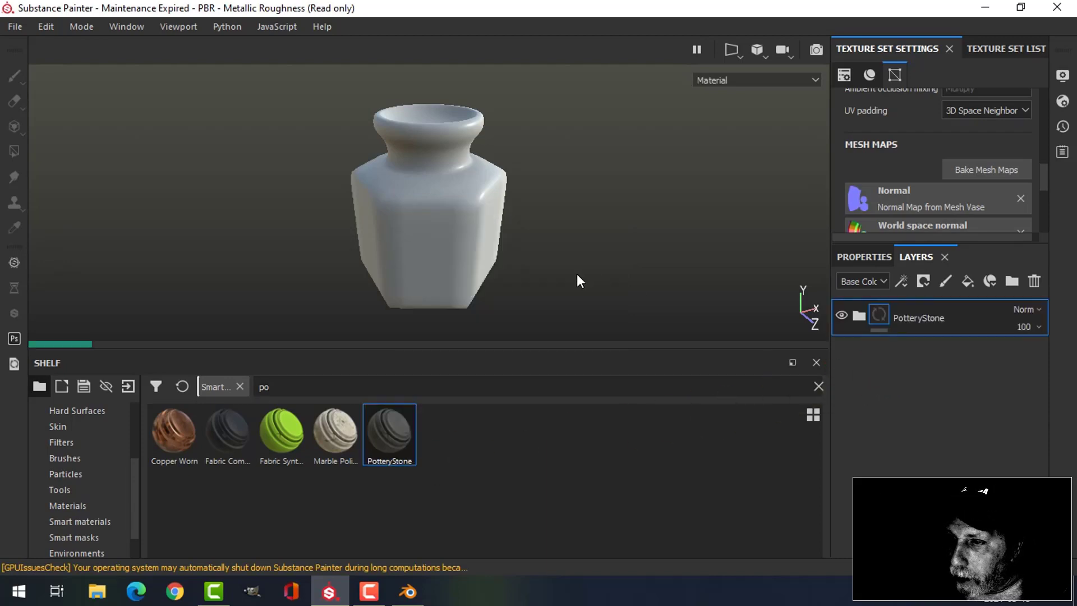
{"action": "left_click_drag", "start_coordinate": [526, 257], "coordinate": [618, 167], "text": "alt"}
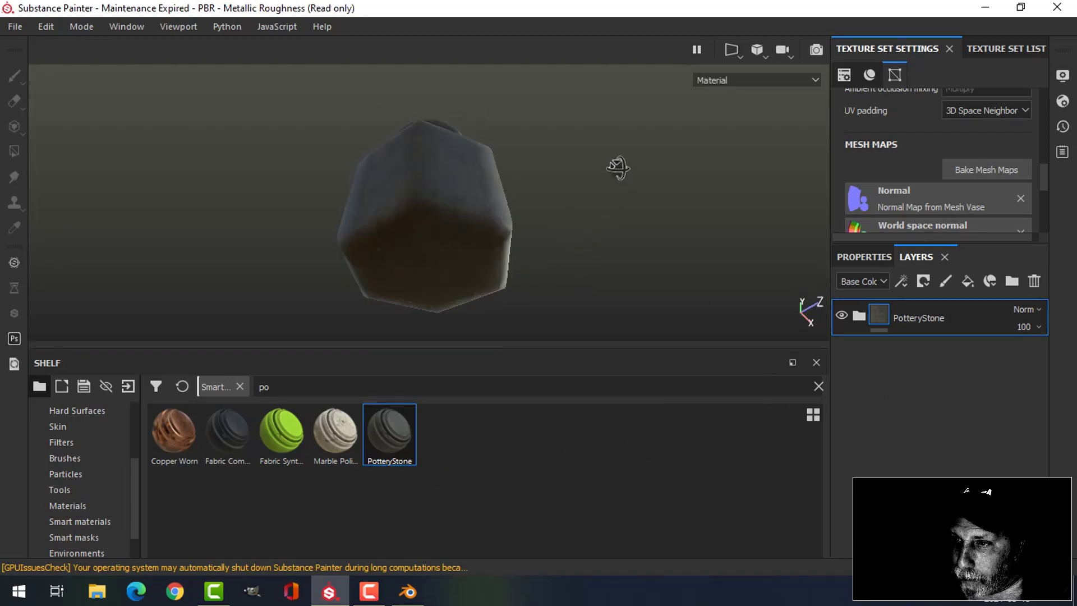
{"action": "left_click_drag", "start_coordinate": [486, 240], "coordinate": [595, 223], "text": "alt"}
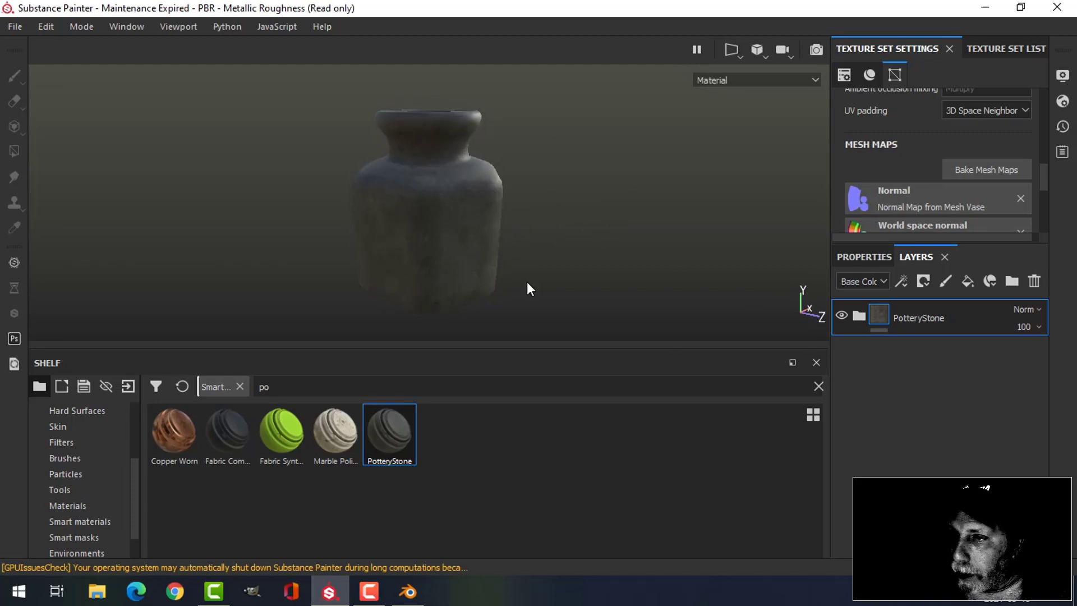
{"action": "left_click_drag", "start_coordinate": [512, 247], "coordinate": [539, 231], "text": "alt"}
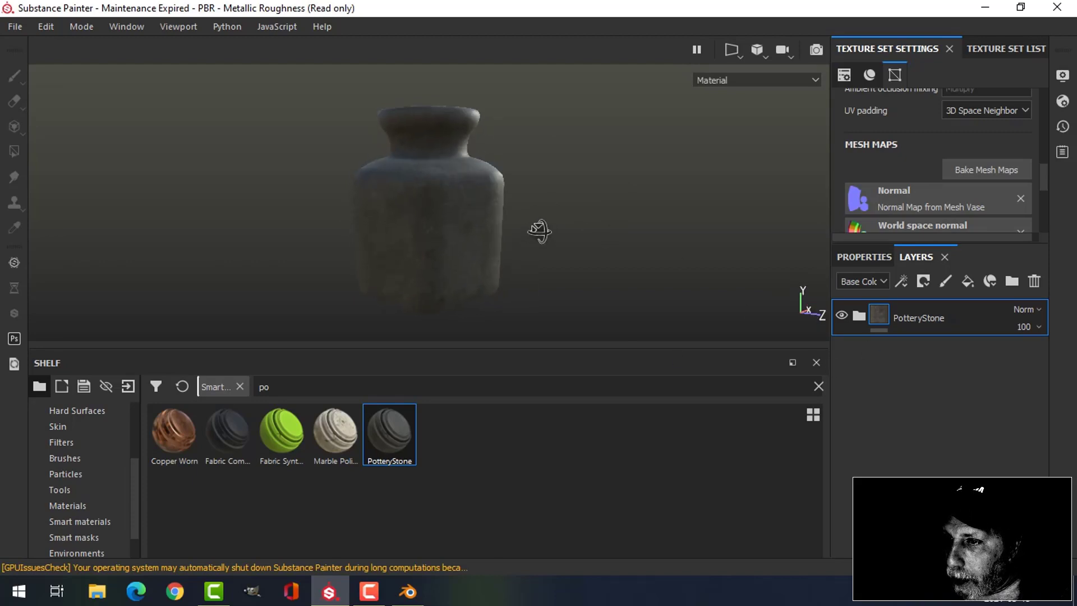
Add a fill layer with a black mask above PotteryStone and show the bottle side-on in orthographic projection.
{"action": "left_click", "coordinate": [921, 279]}
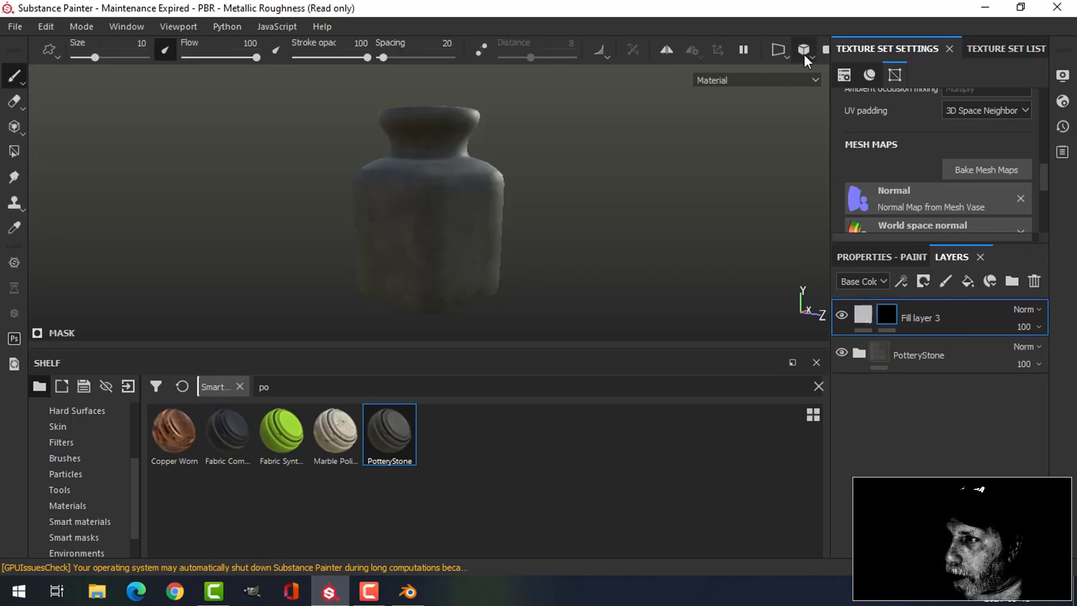
{"action": "left_click", "coordinate": [803, 55]}
{"action": "left_click", "coordinate": [808, 91]}
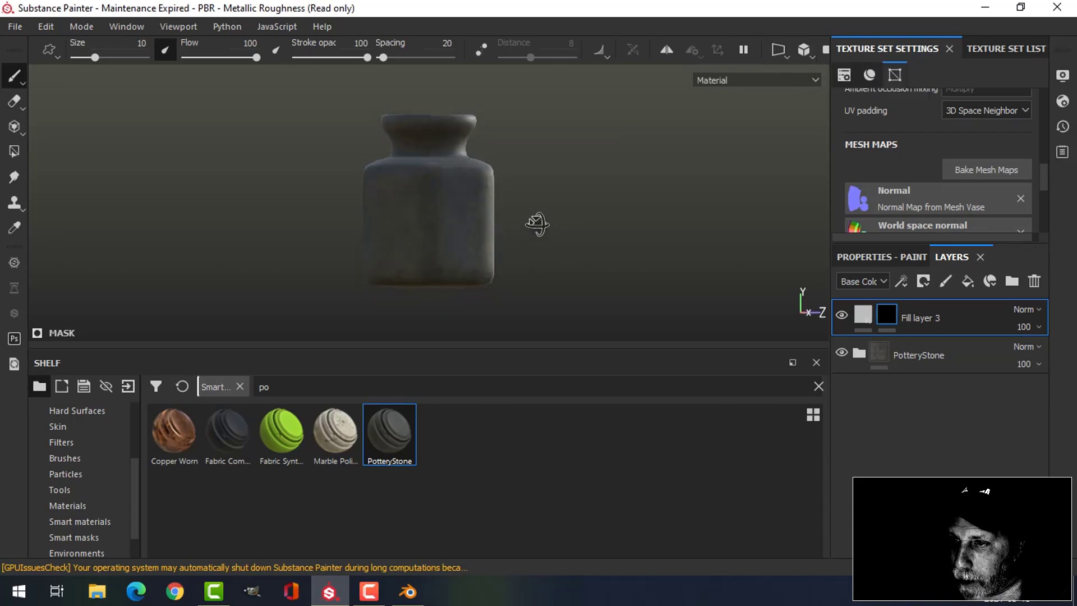
{"action": "left_click_drag", "start_coordinate": [539, 221], "coordinate": [440, 227], "text": "alt"}
{"action": "middle_click_drag", "start_coordinate": [526, 241], "coordinate": [537, 240], "text": "alt"}
{"action": "scroll", "coordinate": [542, 241], "scroll_direction": "down", "scroll_amount": 2}
{"action": "scroll", "coordinate": [539, 245], "scroll_direction": "up", "scroll_amount": 5}
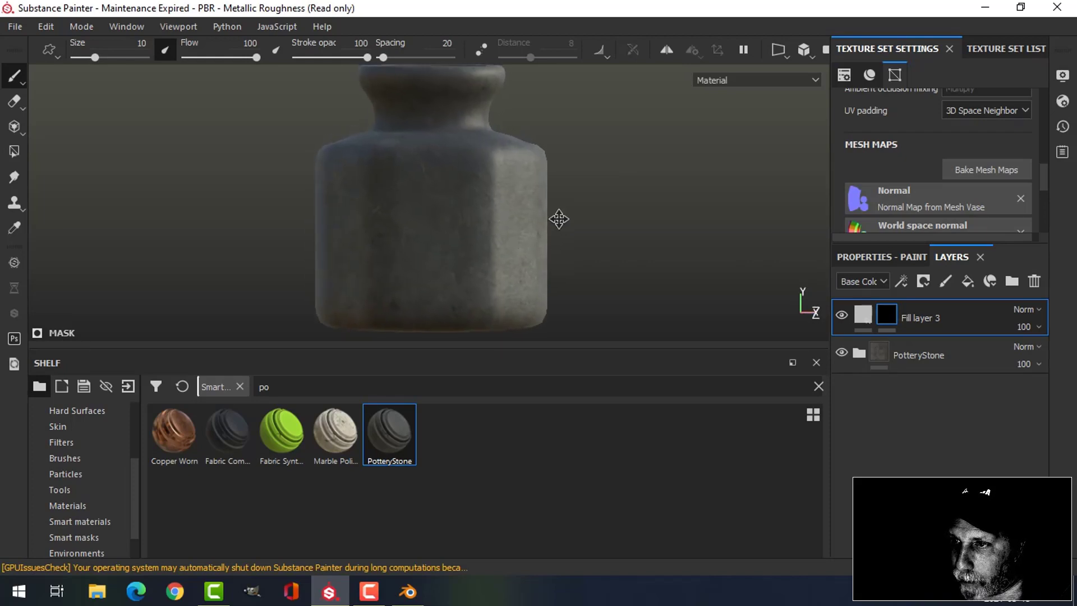
{"action": "middle_click_drag", "start_coordinate": [557, 219], "coordinate": [566, 224], "text": "alt"}
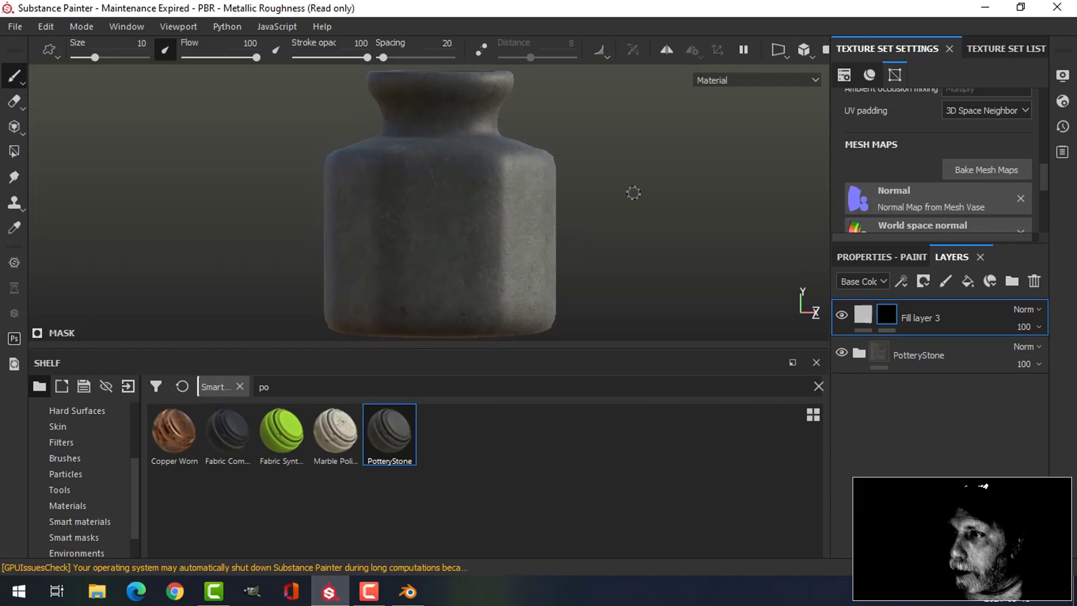
Enable radial symmetry around the Y axis with a count of 6, and test it with a diagonal mask stroke that is undone.
{"action": "left_click", "coordinate": [667, 49]}
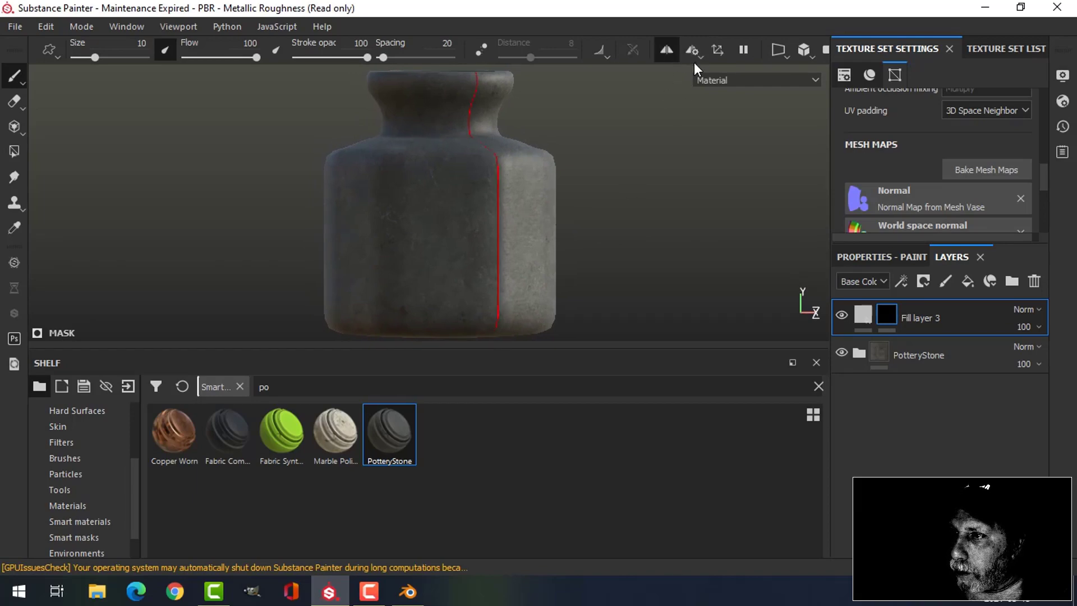
{"action": "left_click", "coordinate": [694, 51]}
{"action": "left_click", "coordinate": [824, 82]}
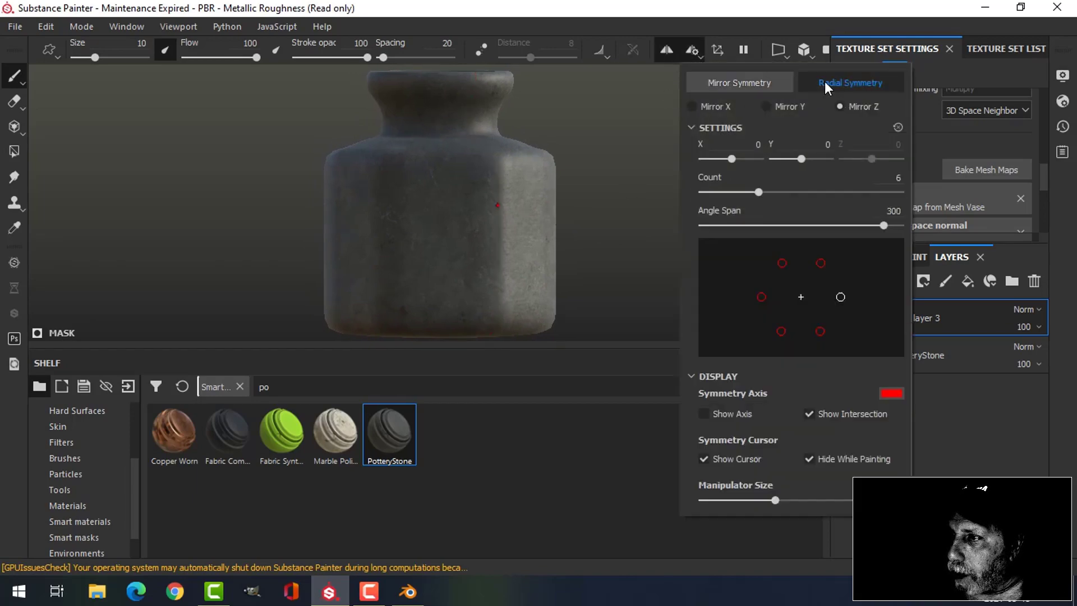
{"action": "left_click", "coordinate": [772, 106]}
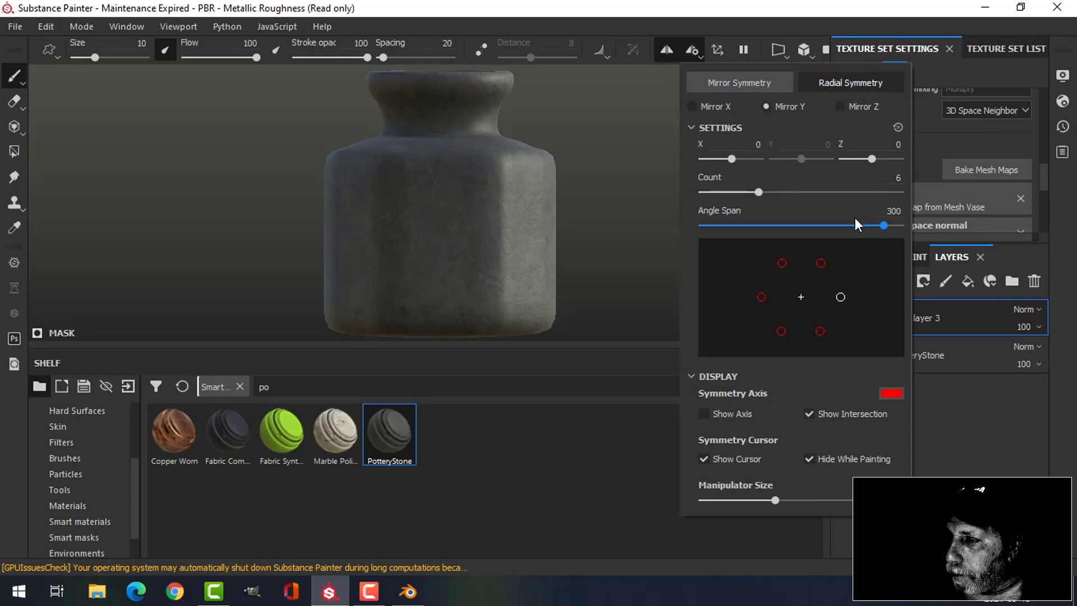
{"action": "left_click_drag", "start_coordinate": [879, 226], "coordinate": [906, 225]}
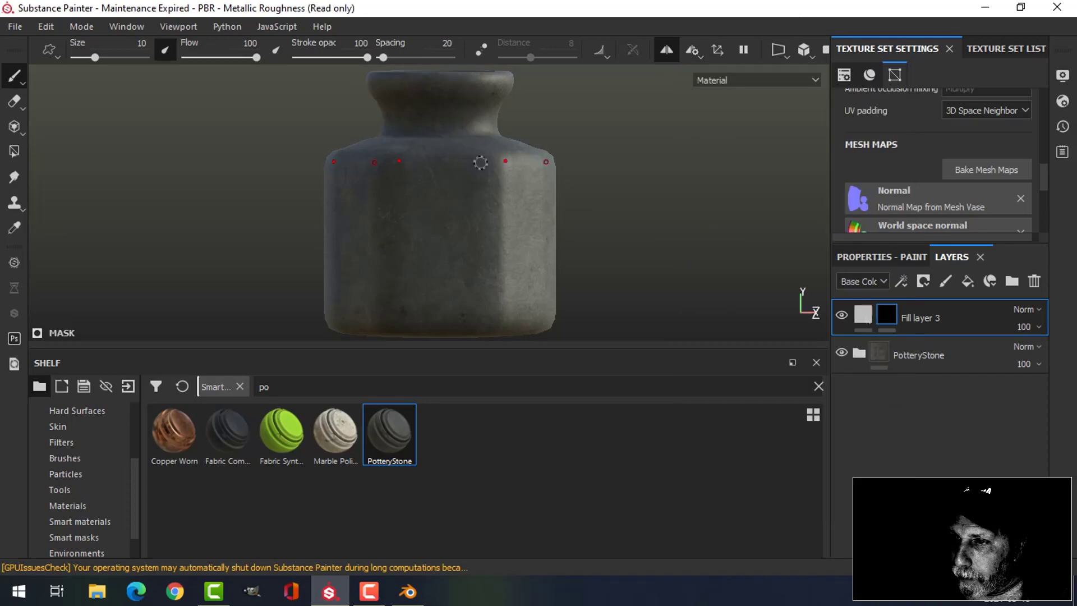
{"action": "left_click_drag", "start_coordinate": [418, 189], "coordinate": [468, 258]}
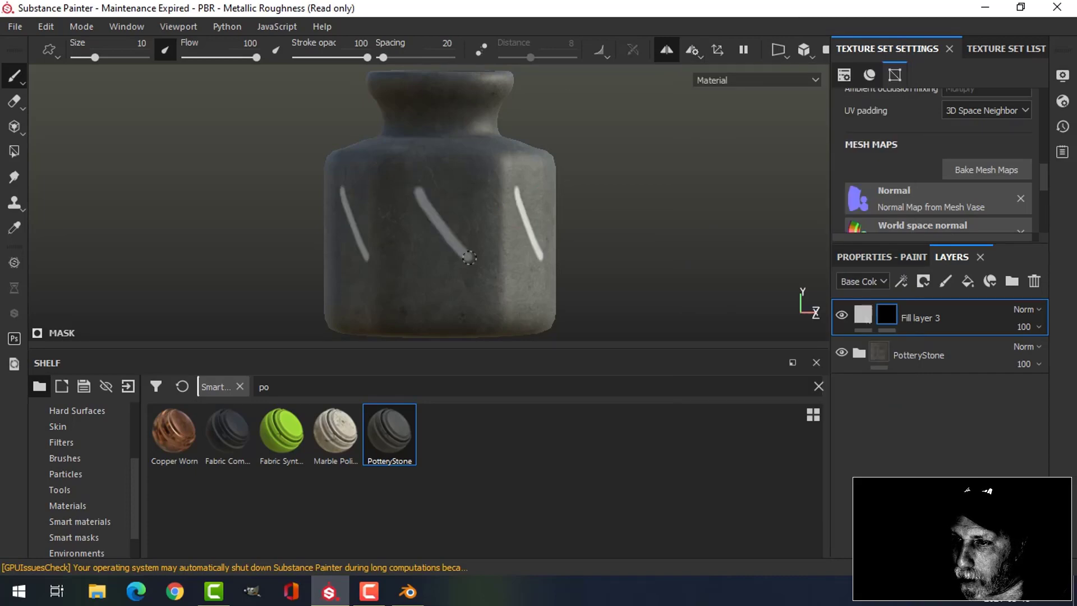
{"action": "key", "text": "ctrl+z"}
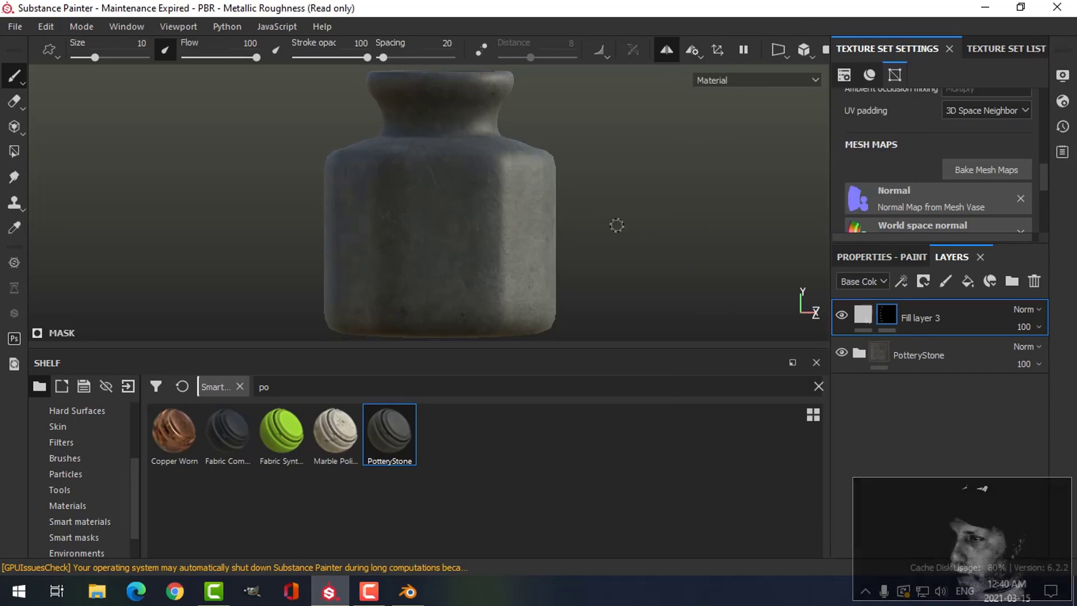
Limit the new fill layer's material to the height channel and set its height to 0.2077.
{"action": "left_click", "coordinate": [862, 315]}
{"action": "left_click", "coordinate": [873, 259]}
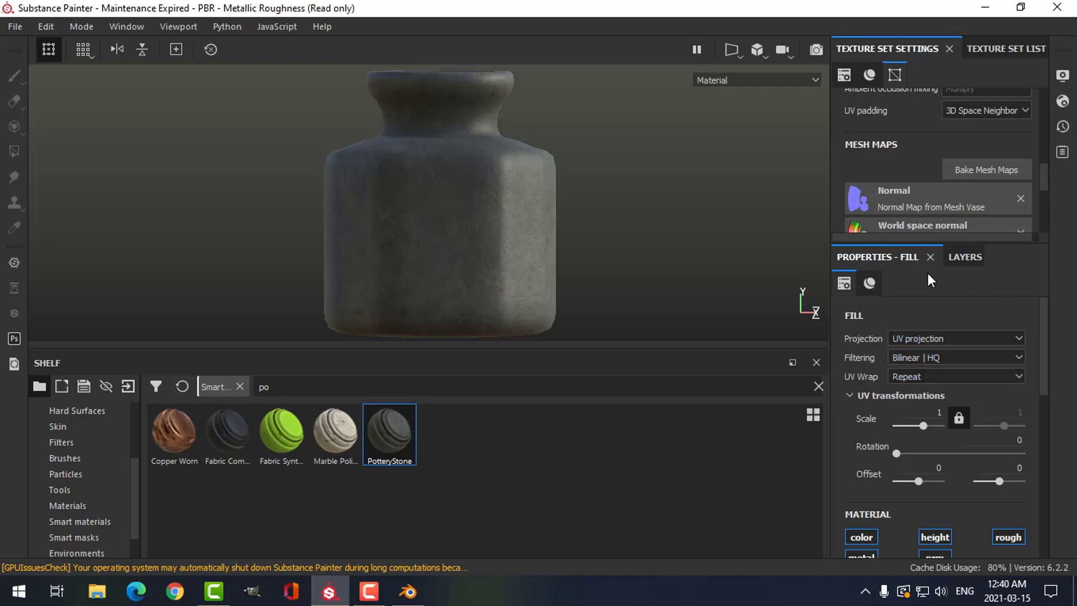
{"action": "left_click_drag", "start_coordinate": [1045, 345], "coordinate": [1043, 404]}
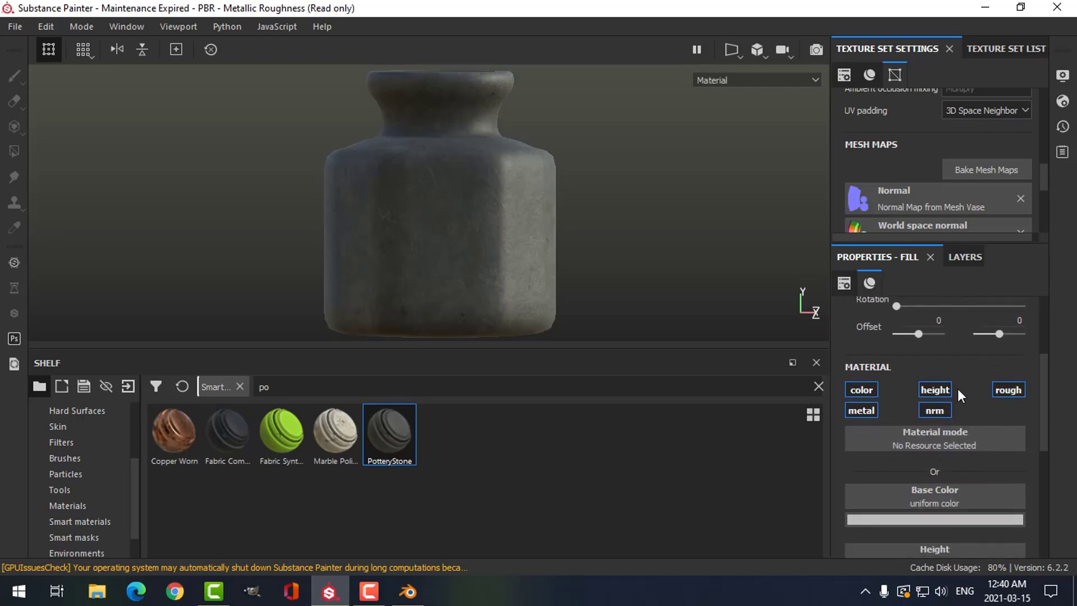
{"action": "left_click", "coordinate": [932, 388]}
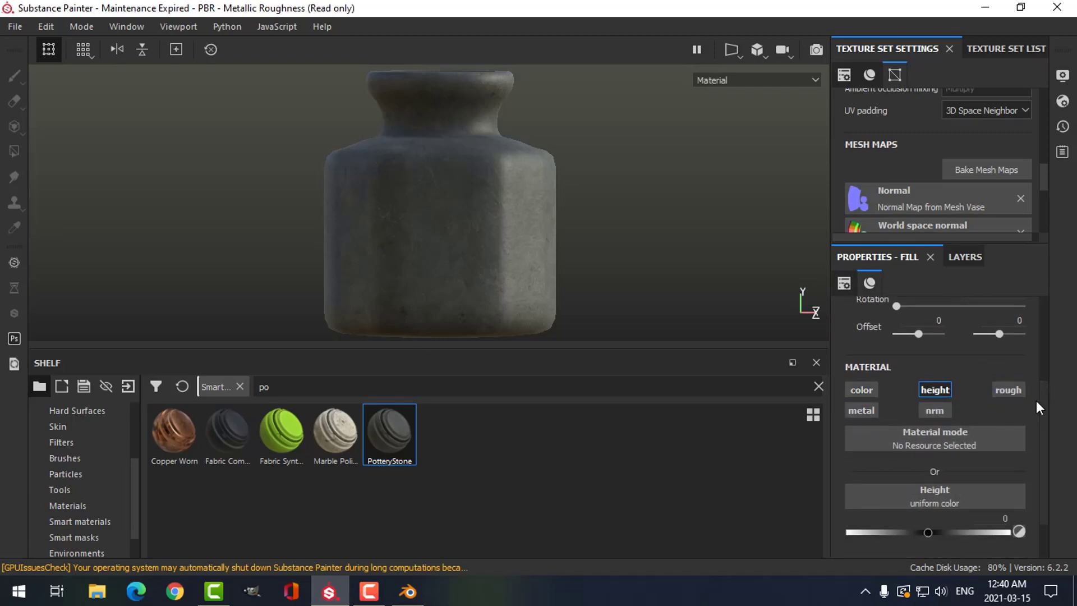
{"action": "left_click_drag", "start_coordinate": [932, 533], "coordinate": [945, 532]}
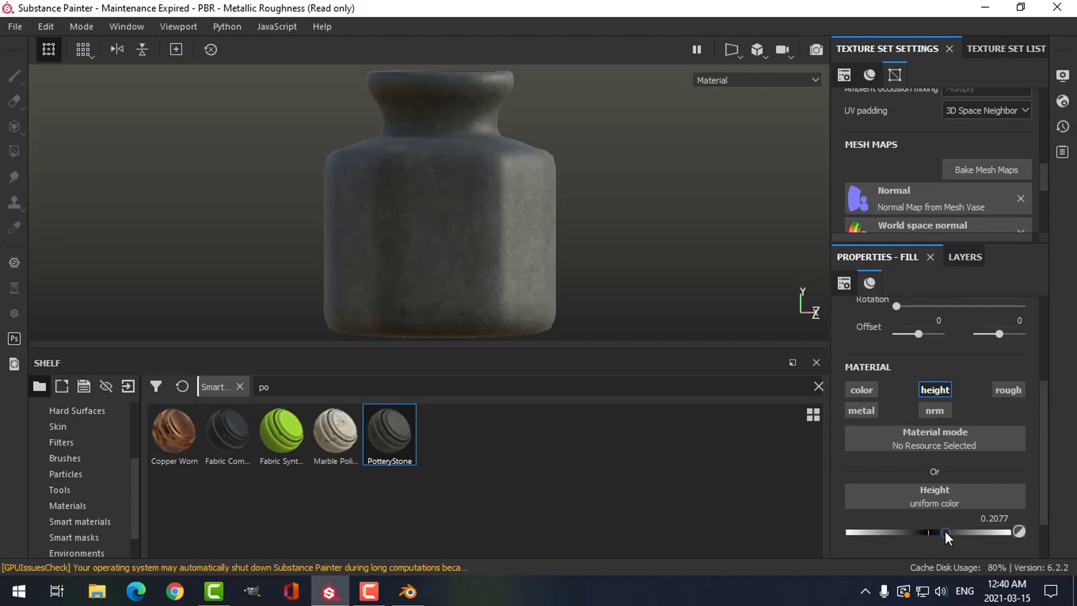
Select the fill layer's mask, search the alphas for "squ", and apply the Shape Square Squeeze alpha to the fill layer.
{"action": "left_click", "coordinate": [970, 258]}
{"action": "left_click", "coordinate": [885, 313]}
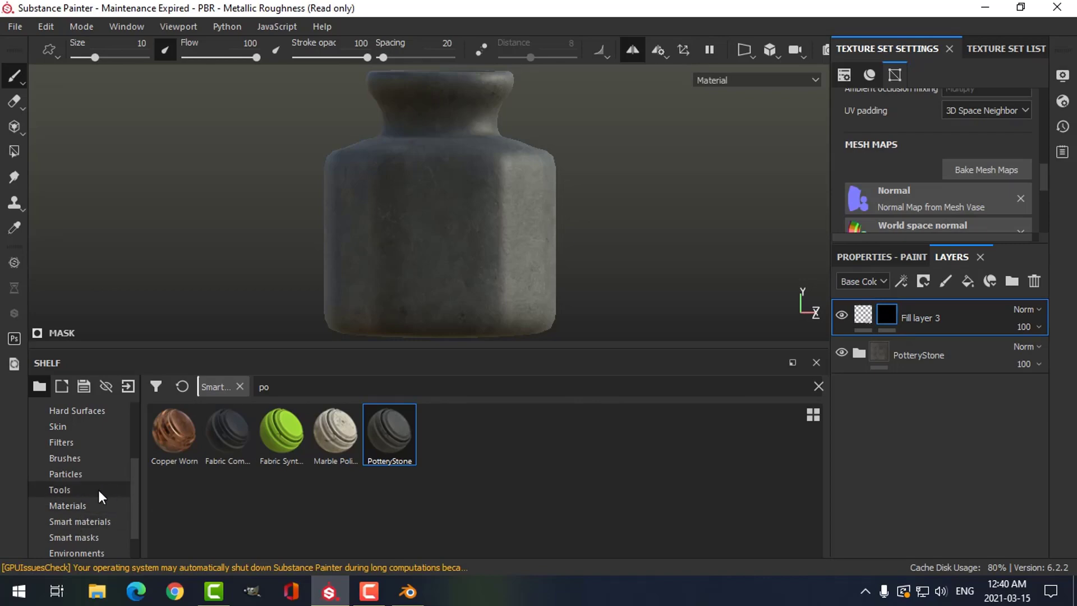
{"action": "left_click_drag", "start_coordinate": [137, 480], "coordinate": [138, 443]}
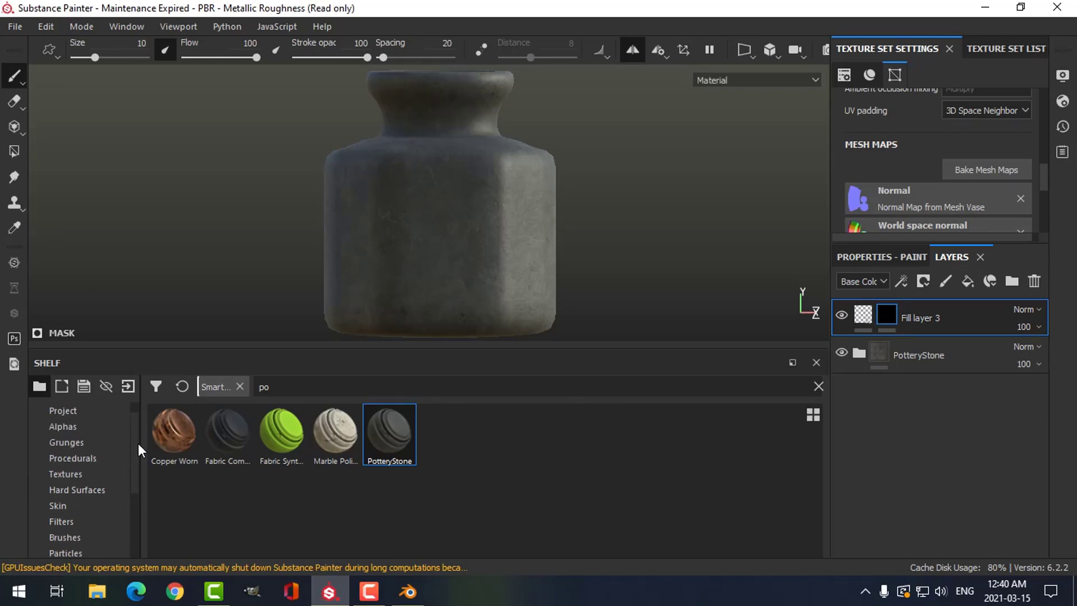
{"action": "left_click", "coordinate": [65, 425]}
{"action": "left_click", "coordinate": [341, 387]}
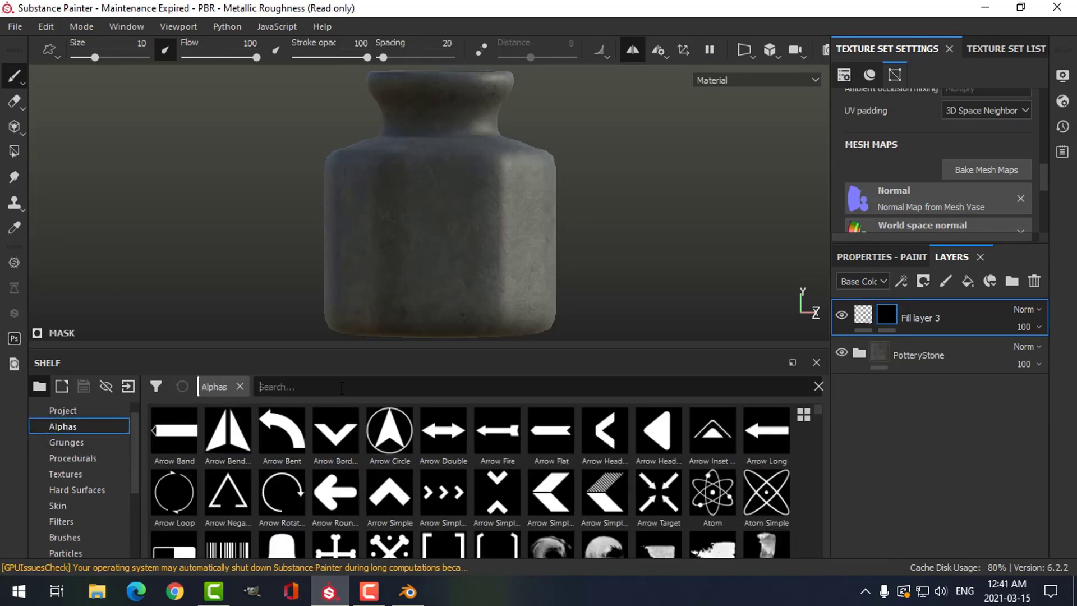
{"action": "type", "text": "squ"}
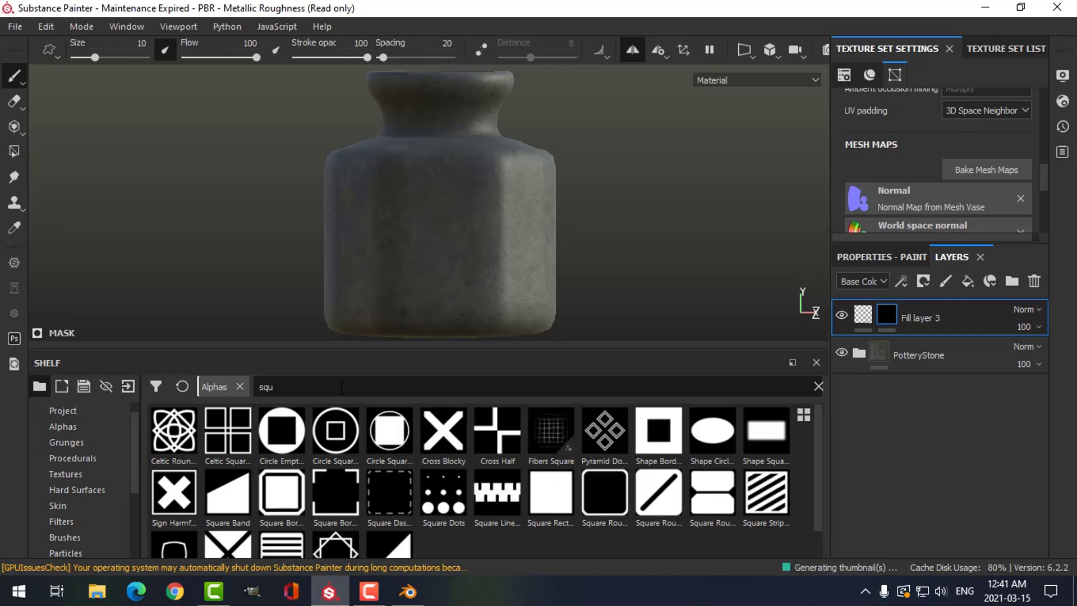
{"action": "mouse_move", "coordinate": [768, 436]}
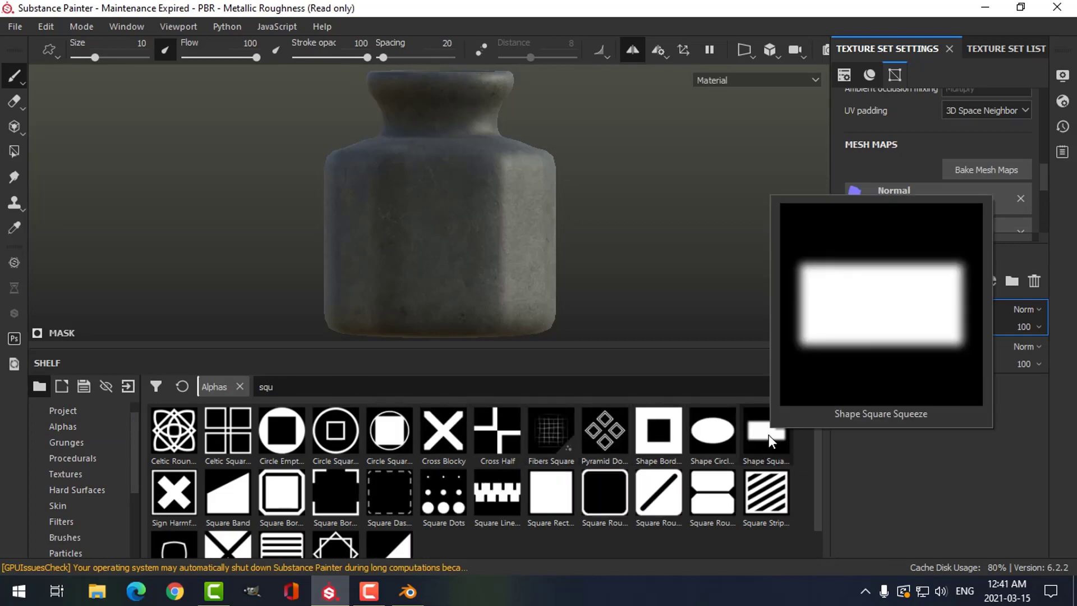
{"action": "left_click_drag", "start_coordinate": [768, 435], "coordinate": [866, 312]}
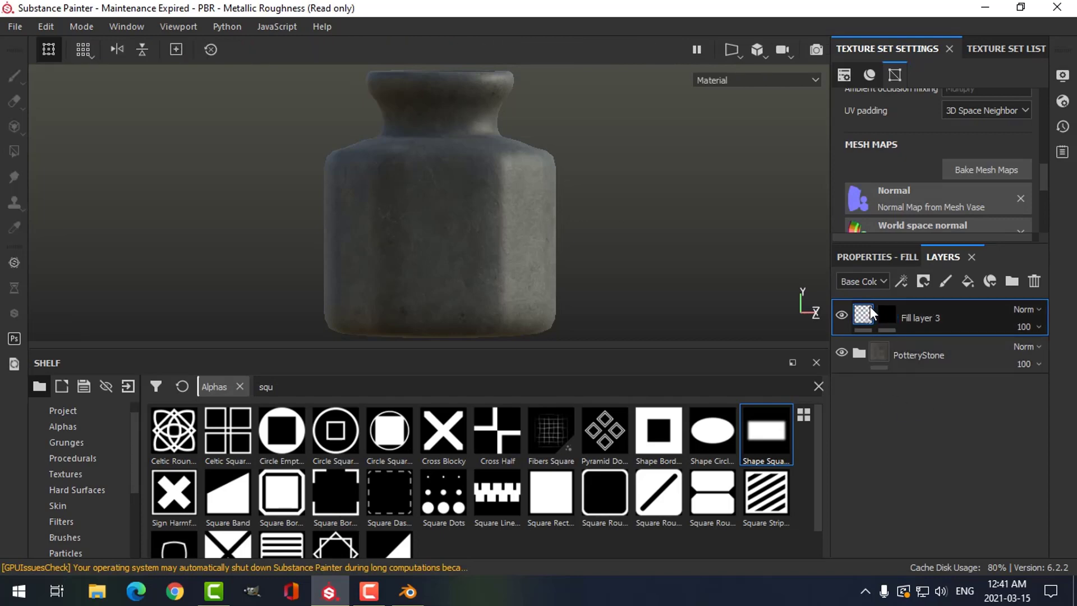
Select Fill layer 3's mask and set the paint brush angle to 90 degrees.
{"action": "left_click", "coordinate": [887, 255]}
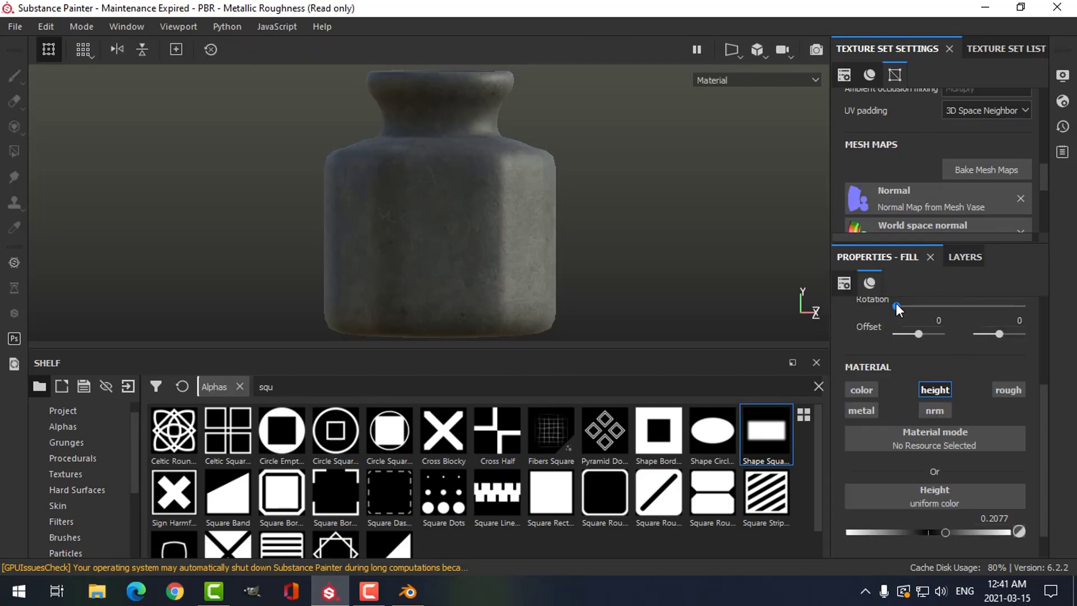
{"action": "left_click", "coordinate": [953, 257]}
{"action": "left_click", "coordinate": [885, 315]}
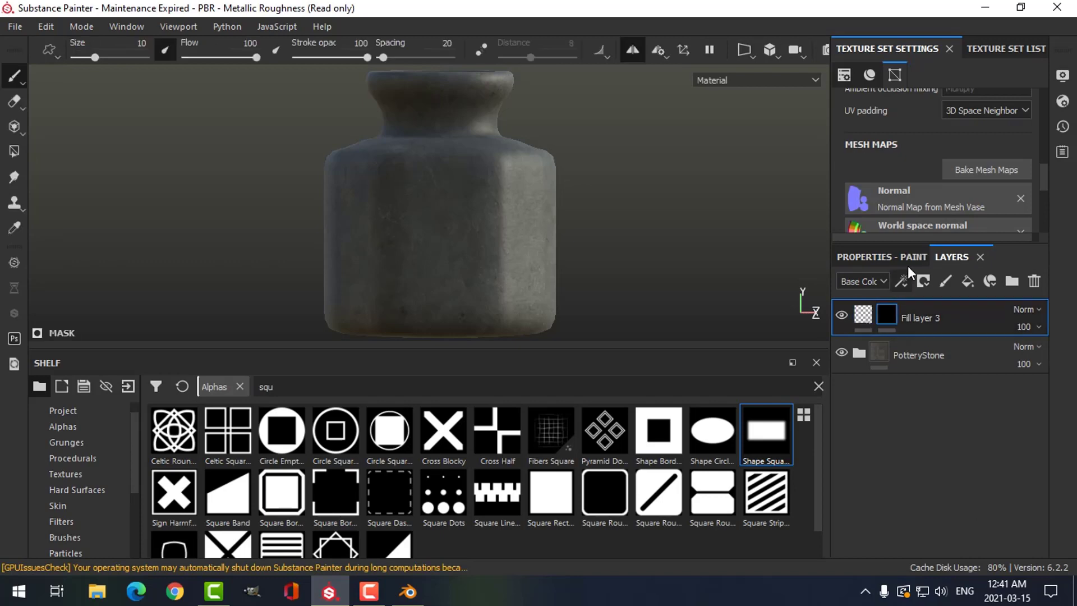
{"action": "left_click", "coordinate": [892, 257]}
{"action": "left_click_drag", "start_coordinate": [1043, 414], "coordinate": [1042, 454]}
{"action": "left_click_drag", "start_coordinate": [958, 476], "coordinate": [940, 457]}
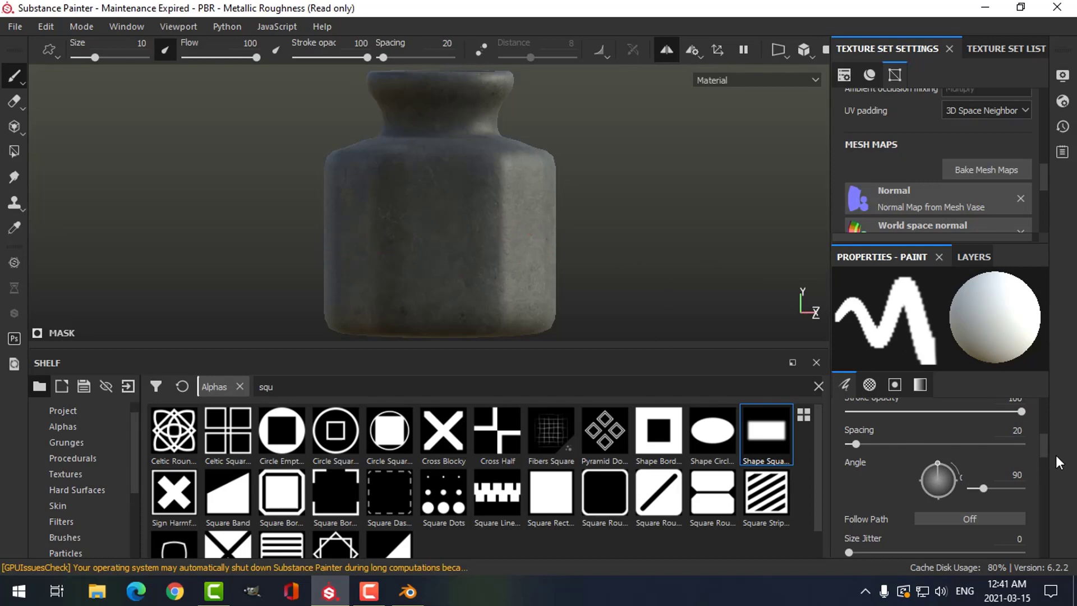
{"action": "left_click_drag", "start_coordinate": [1044, 442], "coordinate": [1041, 507]}
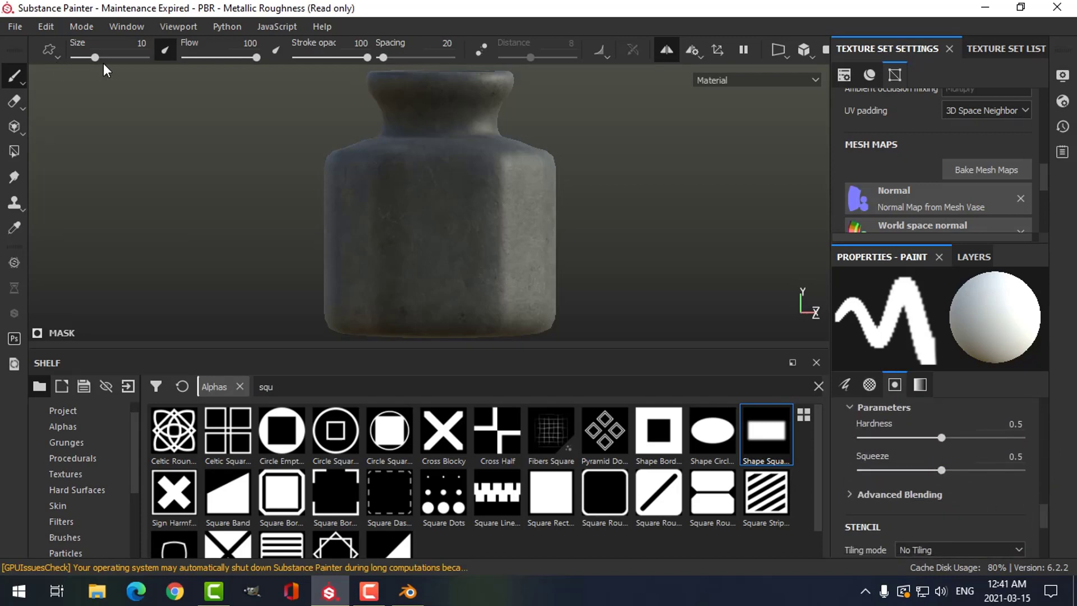
Set the brush size to 130 and the rectangle alpha's hardness to 0.72.
{"action": "left_click_drag", "start_coordinate": [95, 58], "coordinate": [147, 58]}
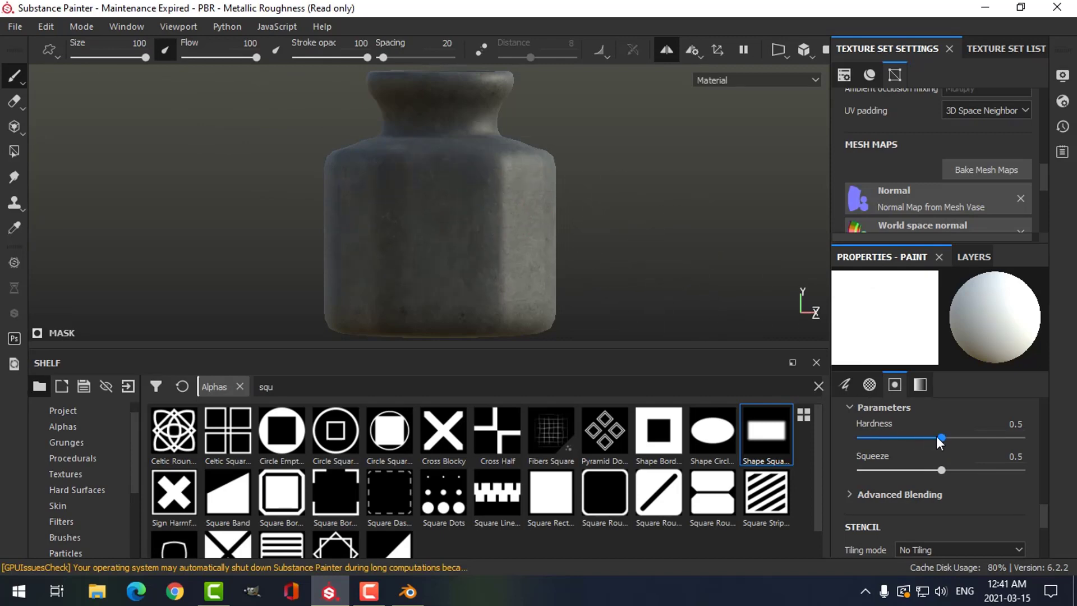
{"action": "left_click_drag", "start_coordinate": [943, 436], "coordinate": [975, 438]}
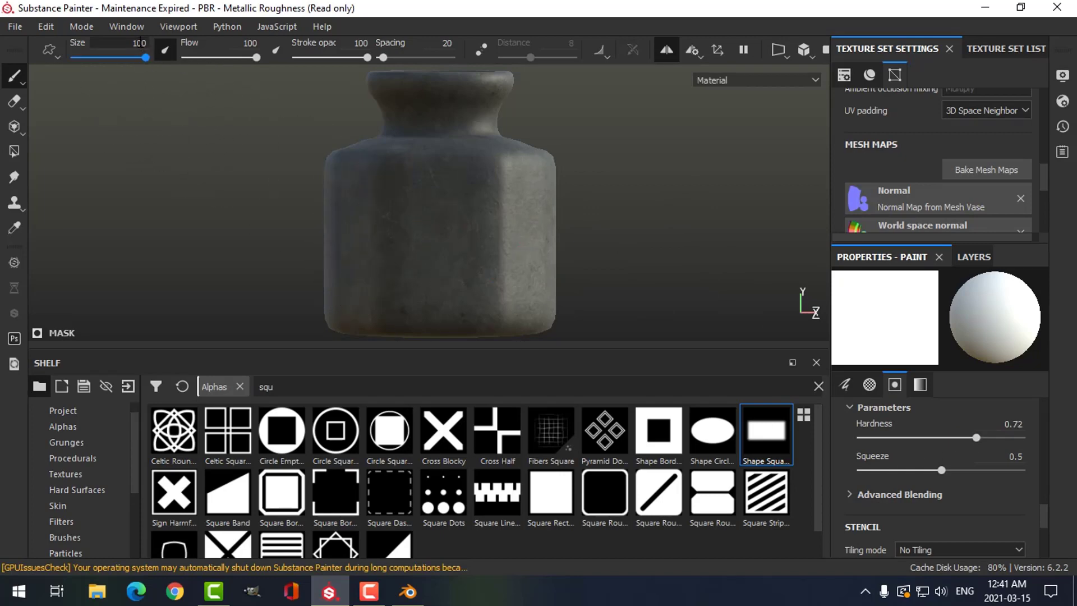
{"action": "key", "text": "BackSpace"}
{"action": "key", "text": "BackSpace"}
{"action": "key", "text": "BackSpace"}
{"action": "type", "text": "130"}
{"action": "key", "text": "Return"}
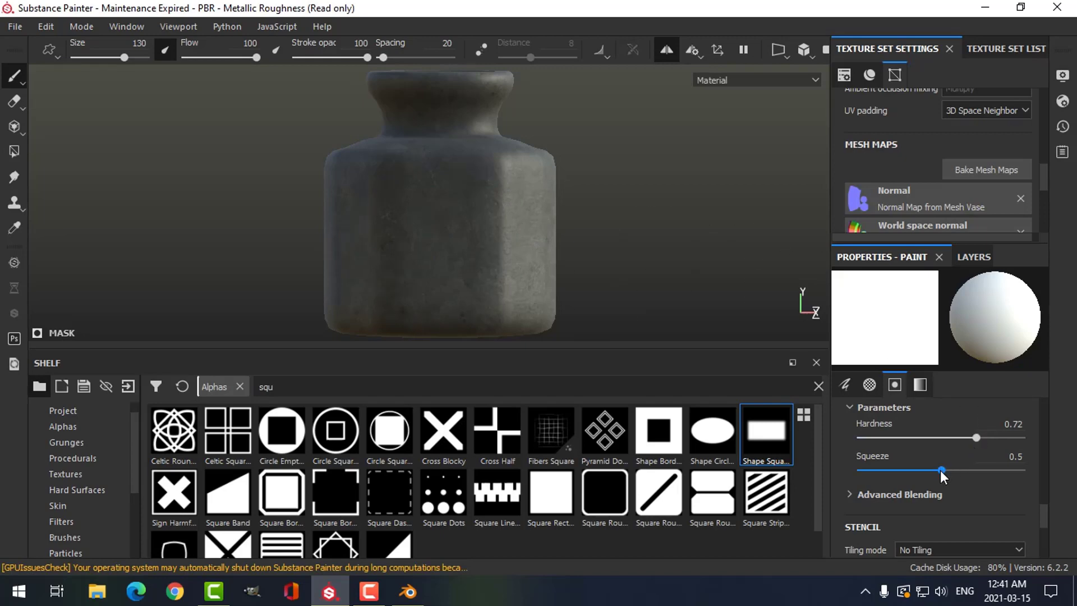
Try the rectangle stamp on the bottle's side faces with a squeeze of 0.811 and a hardness of 0.88.
{"action": "mouse_move", "coordinate": [940, 470]}
{"action": "left_mouse_down"}
{"action": "mouse_move", "coordinate": [905, 470]}
{"action": "mouse_move", "coordinate": [974, 470]}
{"action": "left_mouse_up"}
{"action": "left_click_drag", "start_coordinate": [989, 466], "coordinate": [991, 466]}
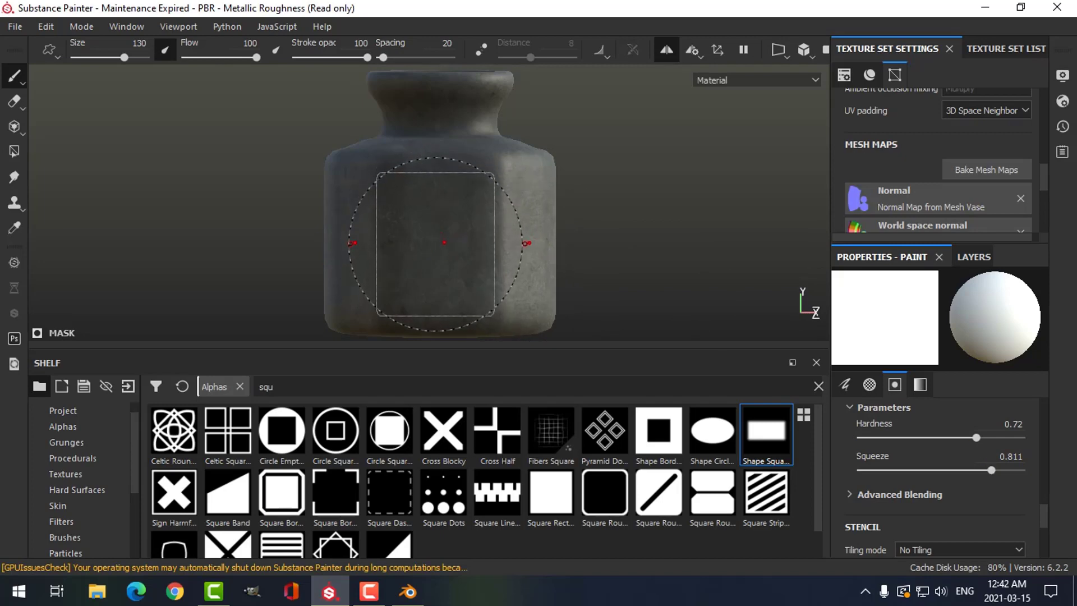
{"action": "mouse_move", "coordinate": [667, 227]}
{"action": "left_mouse_down", "text": "alt"}
{"action": "mouse_move", "coordinate": [595, 242]}
{"action": "mouse_move", "coordinate": [435, 223]}
{"action": "mouse_move", "coordinate": [577, 237]}
{"action": "mouse_move", "coordinate": [653, 230]}
{"action": "mouse_move", "coordinate": [675, 209]}
{"action": "left_mouse_up", "text": "alt"}
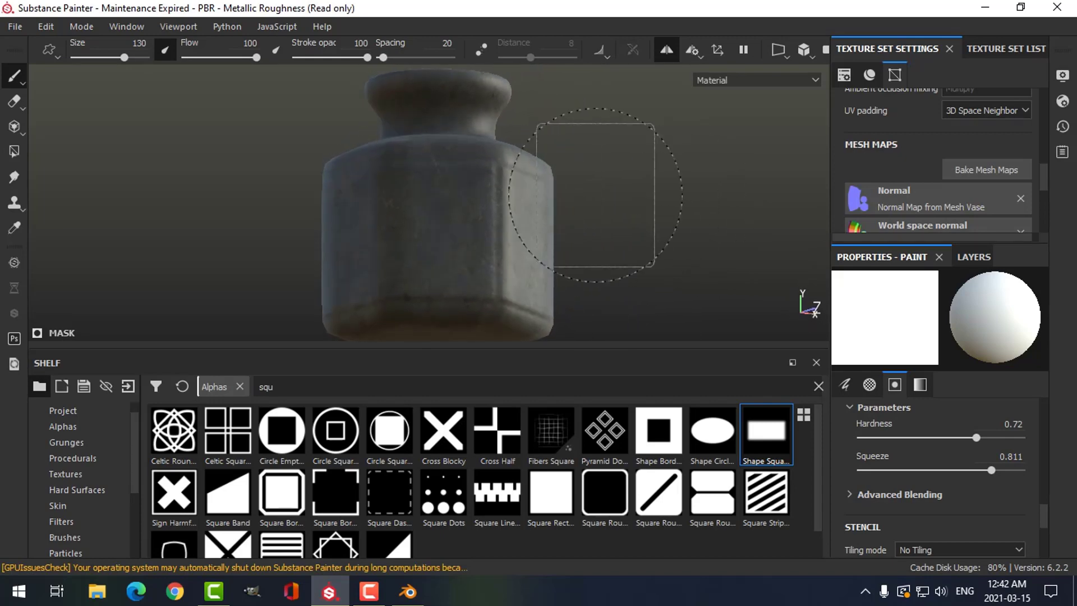
{"action": "mouse_move", "coordinate": [595, 194]}
{"action": "left_mouse_down", "text": "alt"}
{"action": "mouse_move", "coordinate": [576, 208]}
{"action": "mouse_move", "coordinate": [589, 212]}
{"action": "left_mouse_up", "text": "alt"}
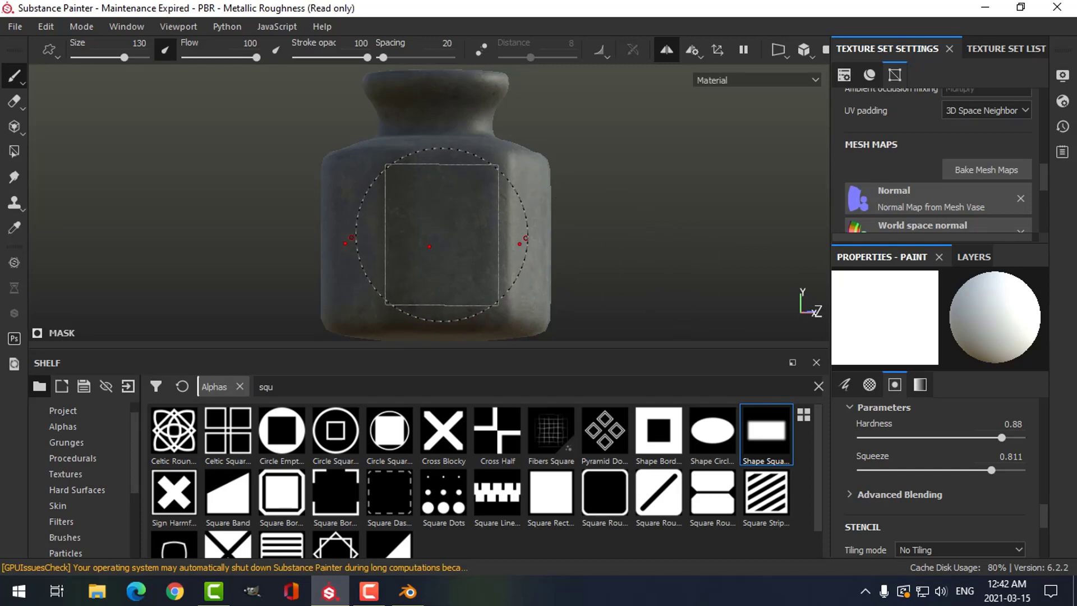
{"action": "mouse_move", "coordinate": [637, 193]}
{"action": "left_mouse_down", "text": "alt"}
{"action": "mouse_move", "coordinate": [632, 224]}
{"action": "mouse_move", "coordinate": [522, 238]}
{"action": "mouse_move", "coordinate": [384, 212]}
{"action": "mouse_move", "coordinate": [428, 233]}
{"action": "mouse_move", "coordinate": [624, 221]}
{"action": "left_mouse_up", "text": "alt"}
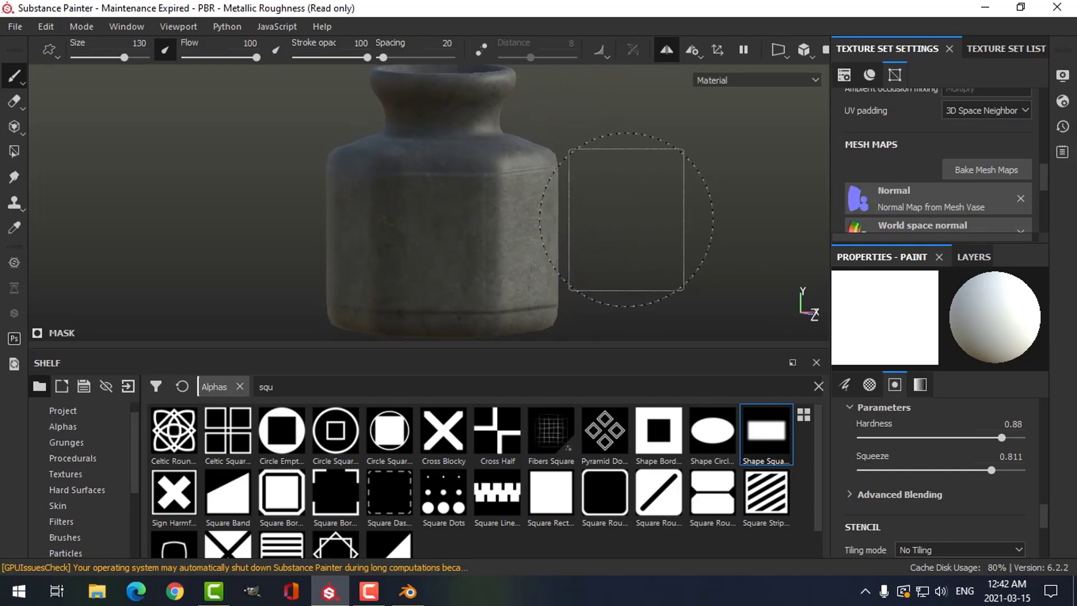
{"action": "left_click_drag", "start_coordinate": [566, 247], "coordinate": [582, 238], "text": "alt"}
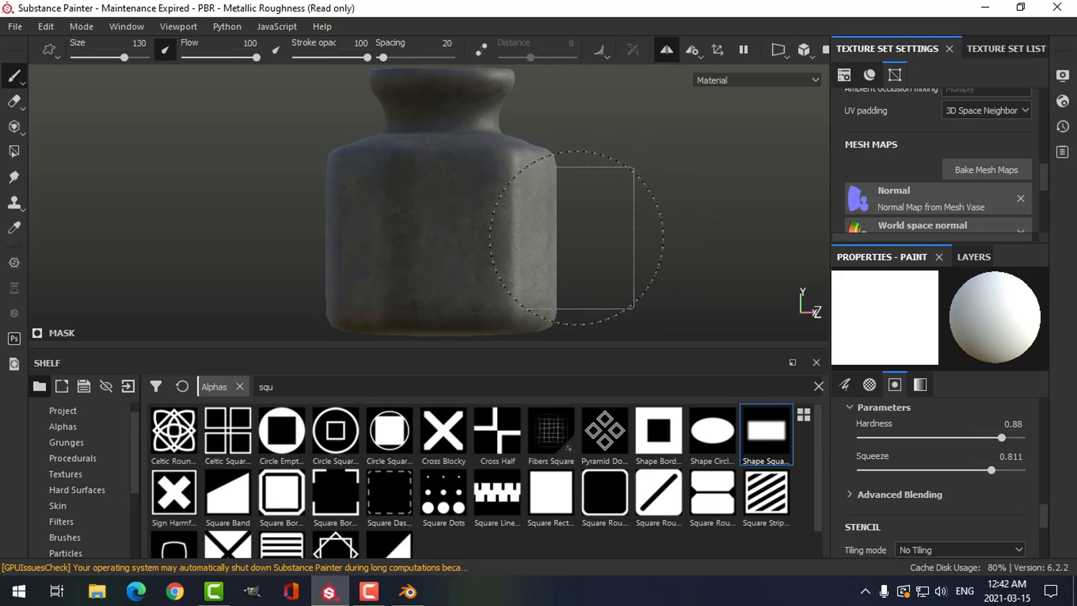
Rotate the environment lighting to brighten the front face, and set the alpha's hardness to 1 and squeeze to 0.741.
{"action": "middle_click_drag", "start_coordinate": [578, 238], "coordinate": [594, 242], "text": "alt"}
{"action": "mouse_move", "coordinate": [629, 240]}
{"action": "right_mouse_down", "text": "shift"}
{"action": "mouse_move", "coordinate": [630, 231]}
{"action": "mouse_move", "coordinate": [611, 238]}
{"action": "right_mouse_up", "text": "shift"}
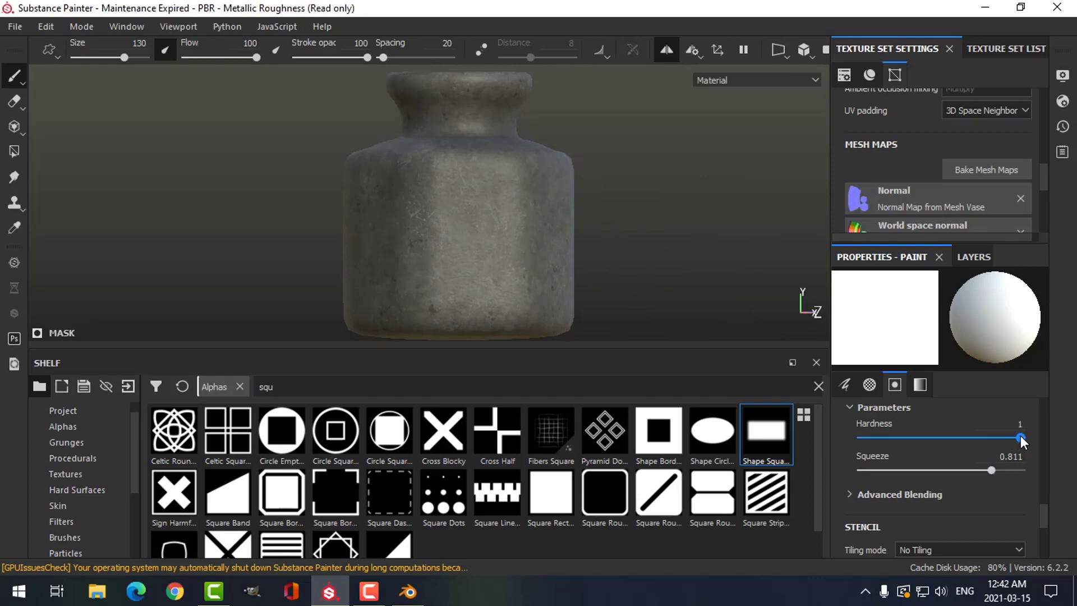
{"action": "left_click", "coordinate": [980, 470]}
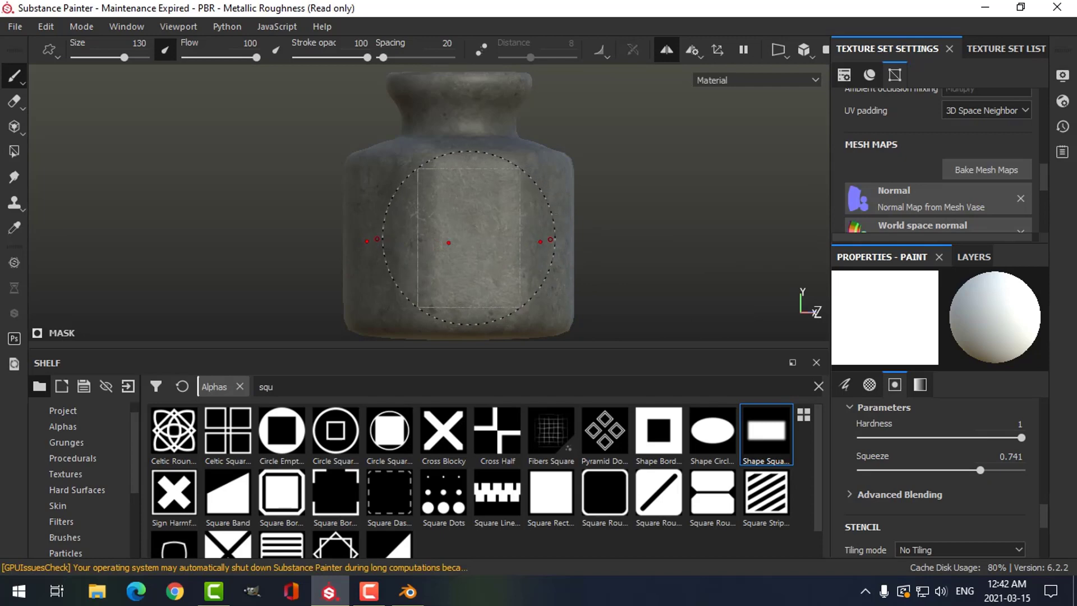
Try stamping the full-hardness rectangle on the bottle's side faces and undo the stamp.
{"action": "left_click", "coordinate": [448, 242]}
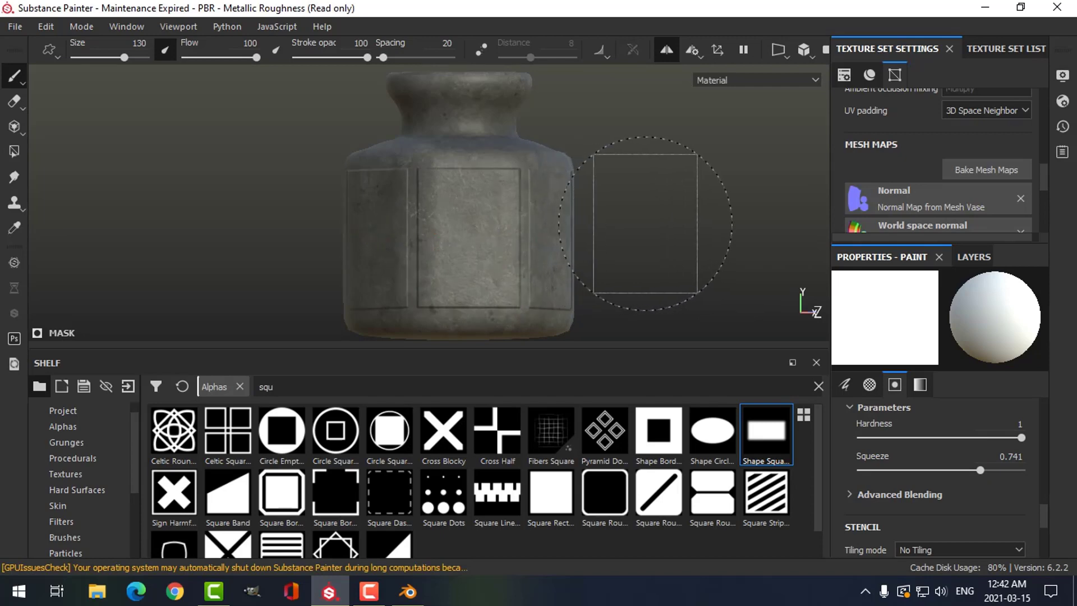
{"action": "mouse_move", "coordinate": [642, 213]}
{"action": "left_mouse_down", "text": "alt"}
{"action": "mouse_move", "coordinate": [573, 246]}
{"action": "mouse_move", "coordinate": [478, 236]}
{"action": "mouse_move", "coordinate": [505, 207]}
{"action": "mouse_move", "coordinate": [584, 218]}
{"action": "left_mouse_up", "text": "alt"}
{"action": "key", "text": "ctrl+z"}
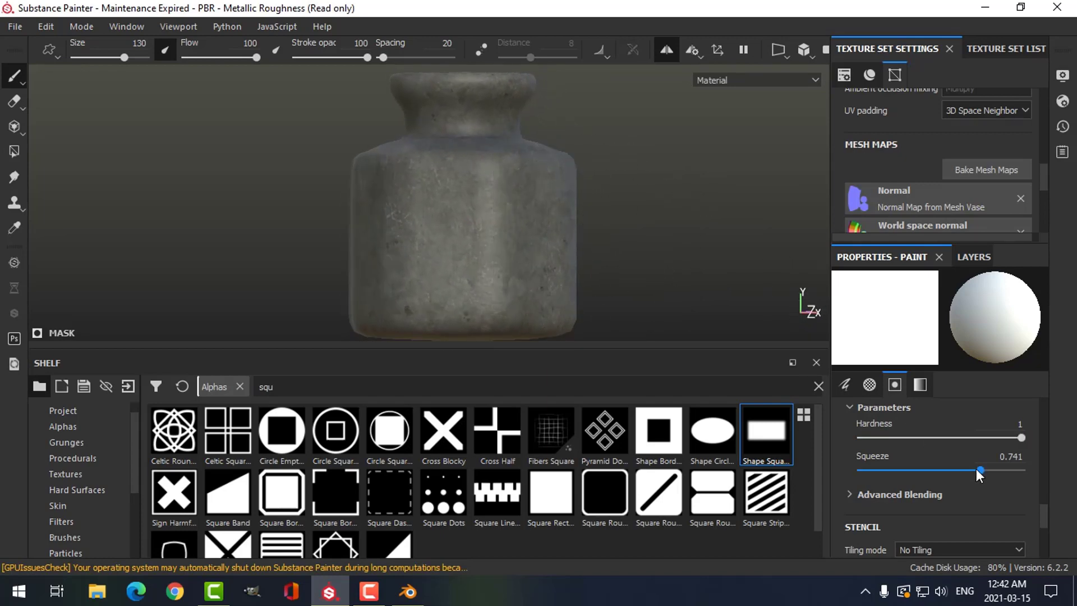
Set the alpha's hardness to 0.9 and stamp a raised rectangular panel centred on the bottle's side faces.
{"action": "left_click_drag", "start_coordinate": [1015, 436], "coordinate": [1006, 437]}
{"action": "mouse_move", "coordinate": [557, 253]}
{"action": "left_mouse_down", "text": "alt"}
{"action": "mouse_move", "coordinate": [582, 259]}
{"action": "mouse_move", "coordinate": [593, 248]}
{"action": "mouse_move", "coordinate": [589, 257]}
{"action": "mouse_move", "coordinate": [443, 226]}
{"action": "mouse_move", "coordinate": [550, 272]}
{"action": "mouse_move", "coordinate": [591, 269]}
{"action": "mouse_move", "coordinate": [604, 245]}
{"action": "mouse_move", "coordinate": [614, 254]}
{"action": "left_mouse_up", "text": "alt"}
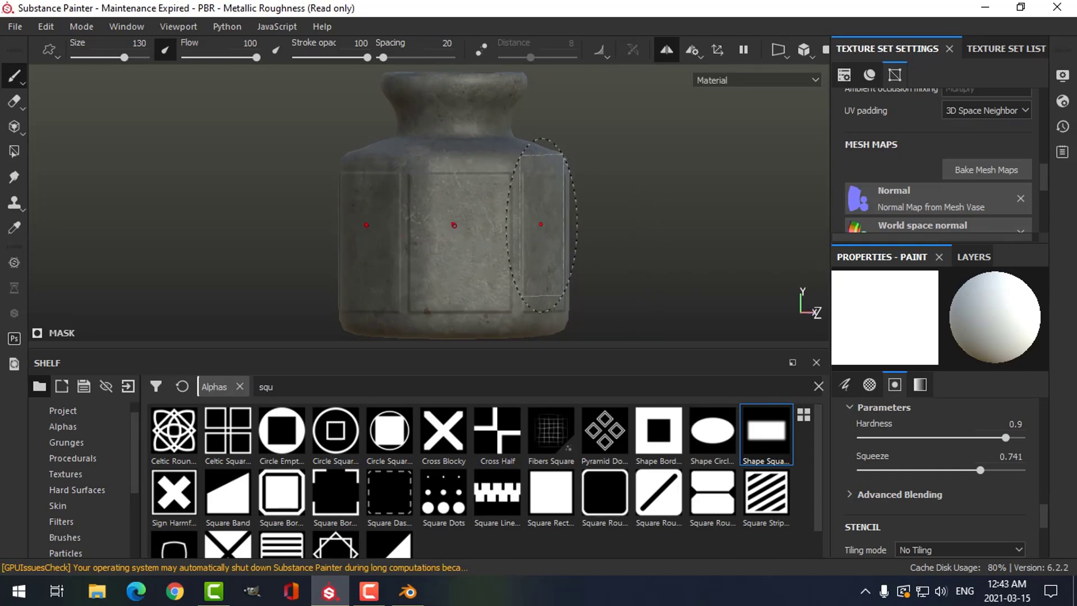
{"action": "mouse_move", "coordinate": [636, 192]}
{"action": "left_mouse_down", "text": "alt"}
{"action": "mouse_move", "coordinate": [524, 235]}
{"action": "mouse_move", "coordinate": [451, 242]}
{"action": "mouse_move", "coordinate": [418, 224]}
{"action": "mouse_move", "coordinate": [387, 233]}
{"action": "mouse_move", "coordinate": [395, 240]}
{"action": "mouse_move", "coordinate": [457, 239]}
{"action": "mouse_move", "coordinate": [351, 228]}
{"action": "mouse_move", "coordinate": [606, 221]}
{"action": "left_mouse_up", "text": "alt"}
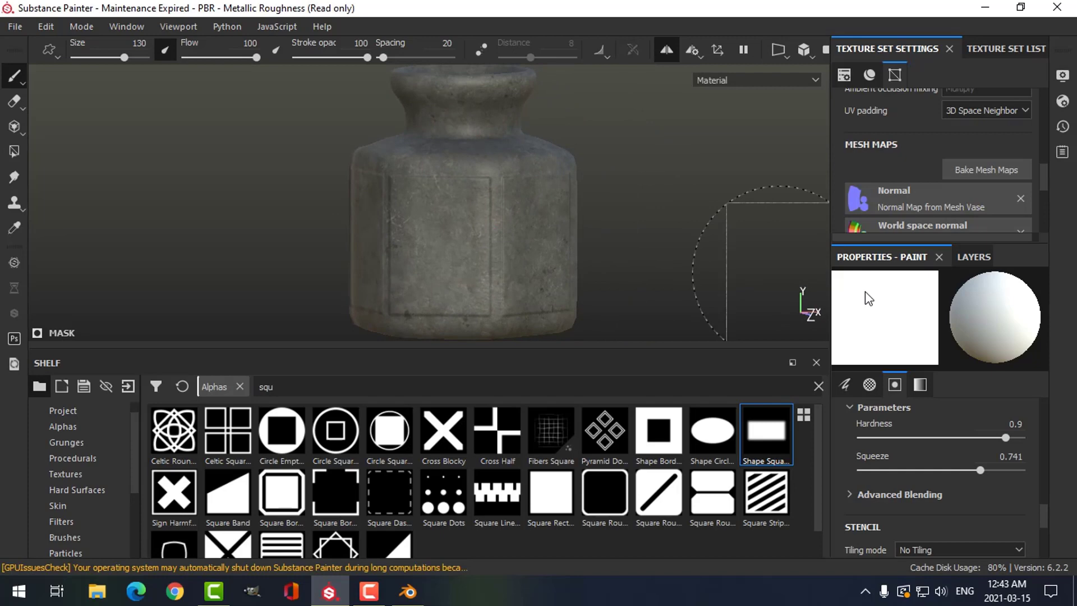
Add another fill layer with a black mask above Fill layer 3.
{"action": "left_click", "coordinate": [976, 258]}
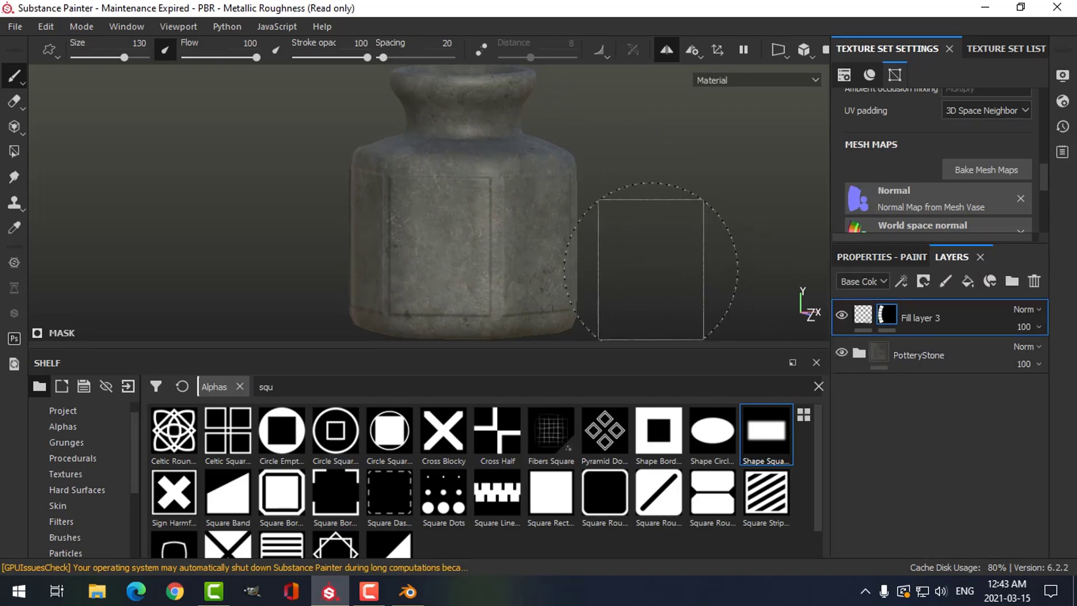
{"action": "left_click", "coordinate": [966, 282]}
{"action": "left_click", "coordinate": [924, 282]}
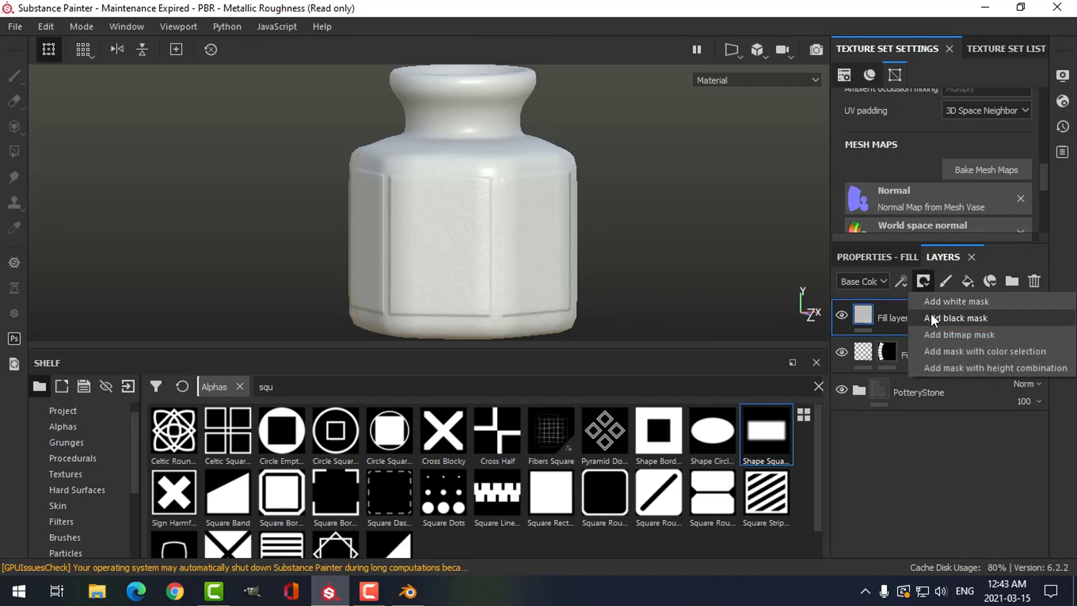
{"action": "left_click", "coordinate": [931, 318]}
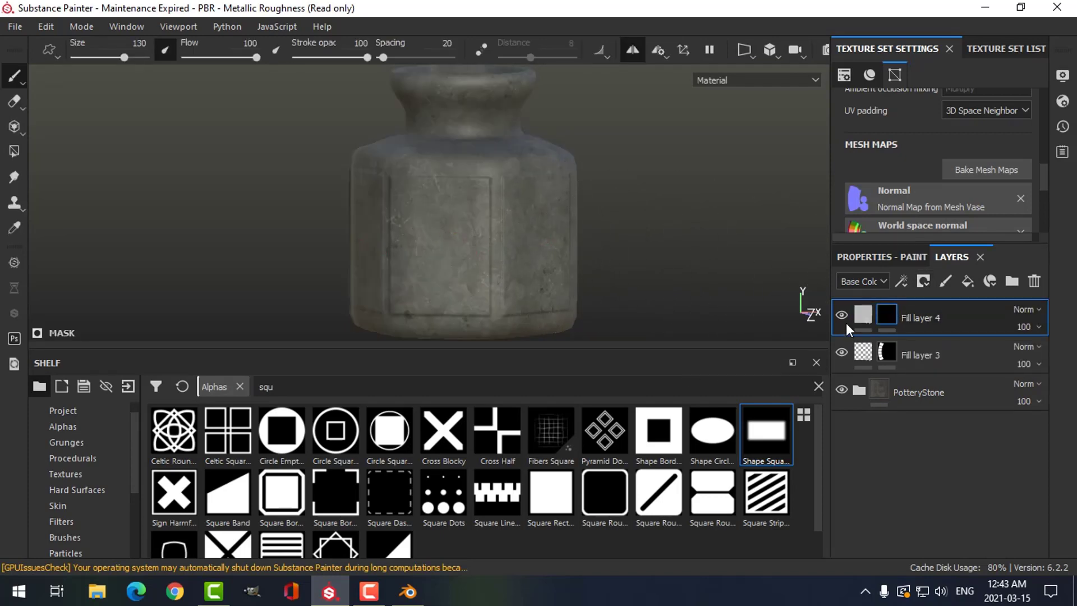
Limit Fill layer 4's material to the height channel and set its height to 0.5362.
{"action": "left_click", "coordinate": [863, 314]}
{"action": "left_click", "coordinate": [872, 256]}
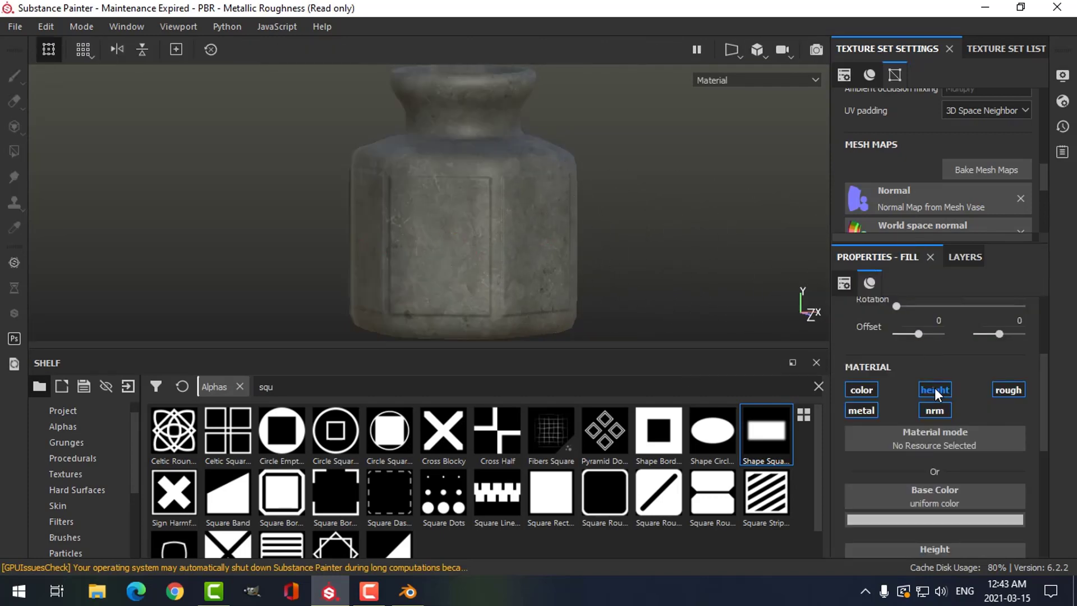
{"action": "left_click", "coordinate": [935, 388]}
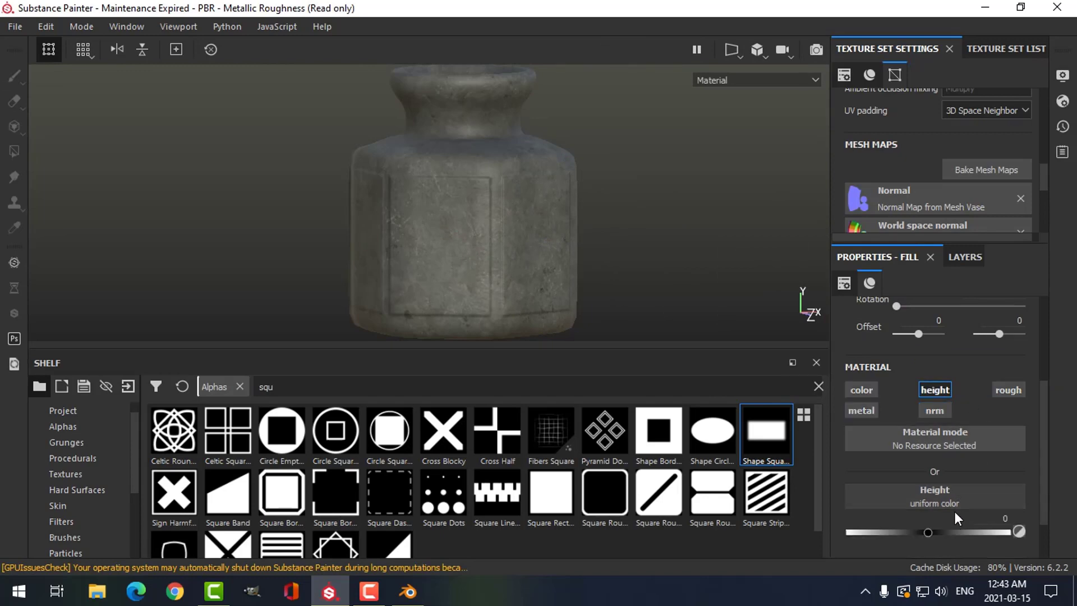
{"action": "left_click_drag", "start_coordinate": [927, 532], "coordinate": [955, 532]}
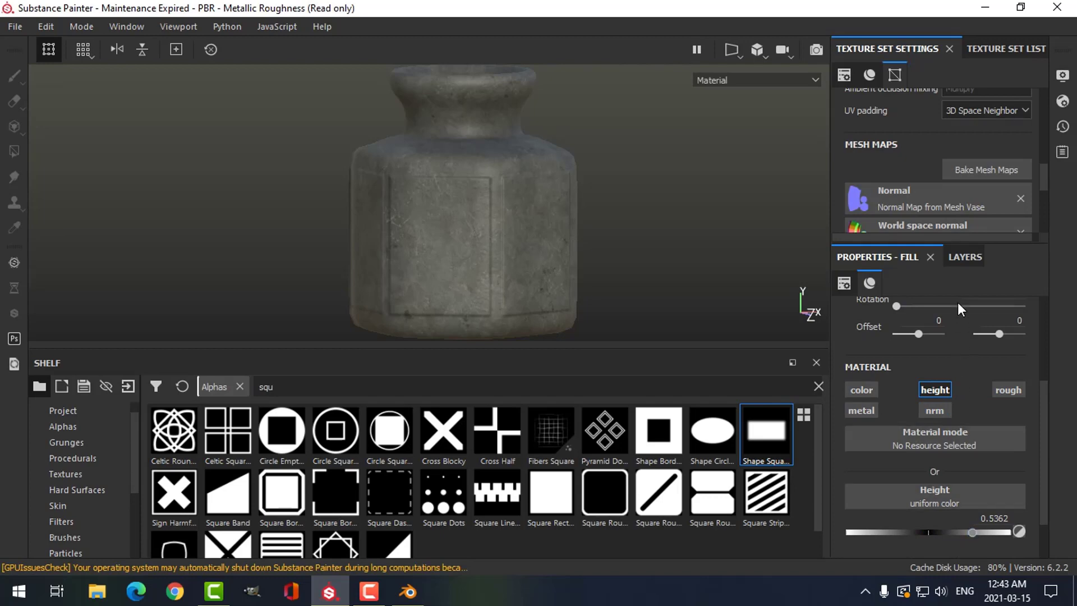
Select Fill layer 4's mask, clear the alpha search, and choose the interlaced Celtic Cross knot alpha.
{"action": "left_click", "coordinate": [965, 256]}
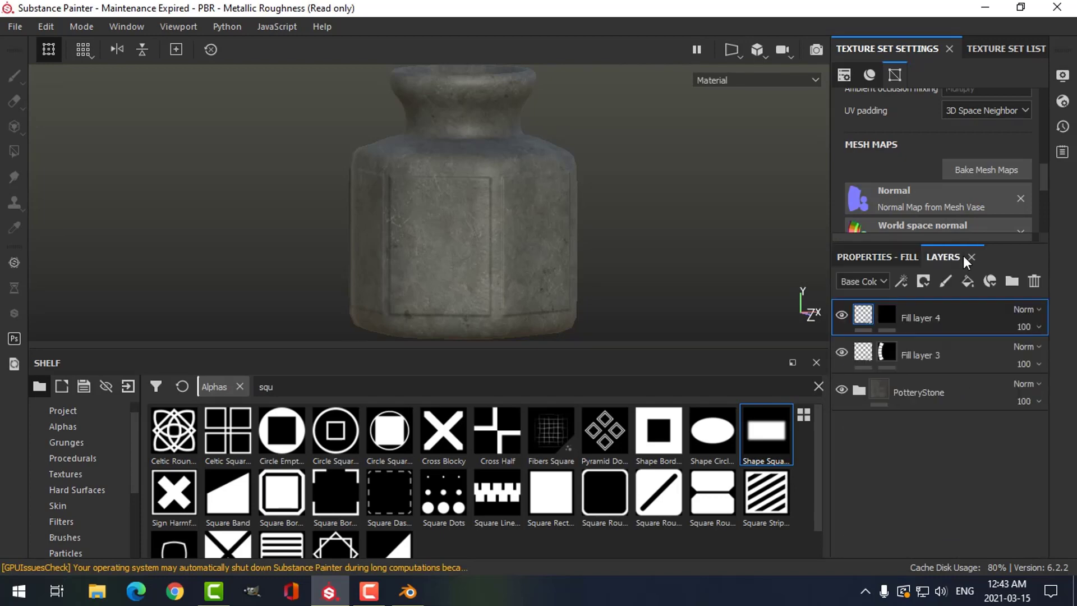
{"action": "left_click", "coordinate": [882, 315]}
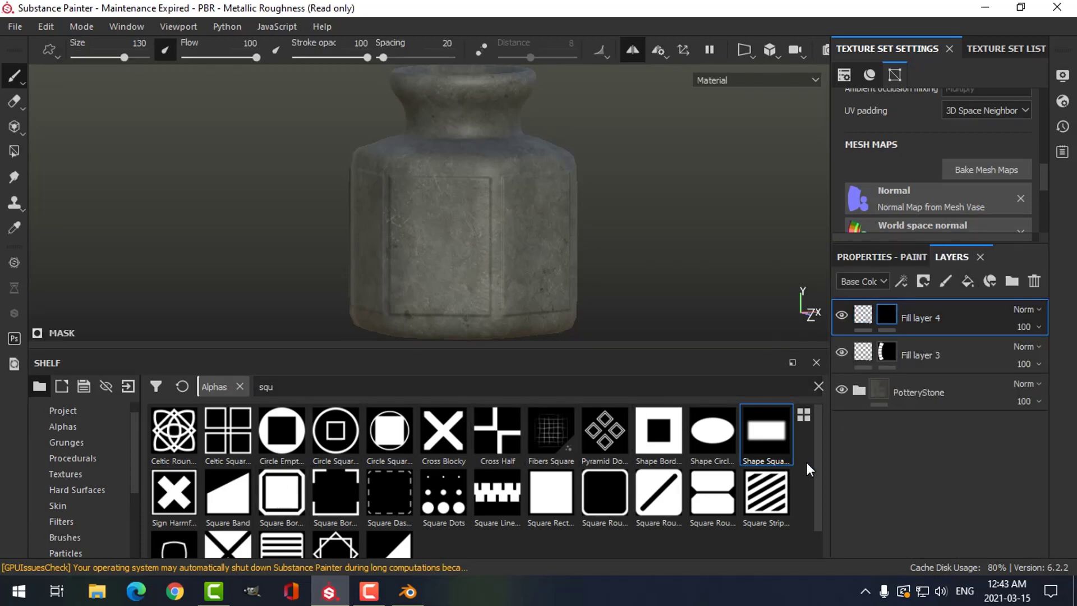
{"action": "left_click", "coordinate": [233, 381]}
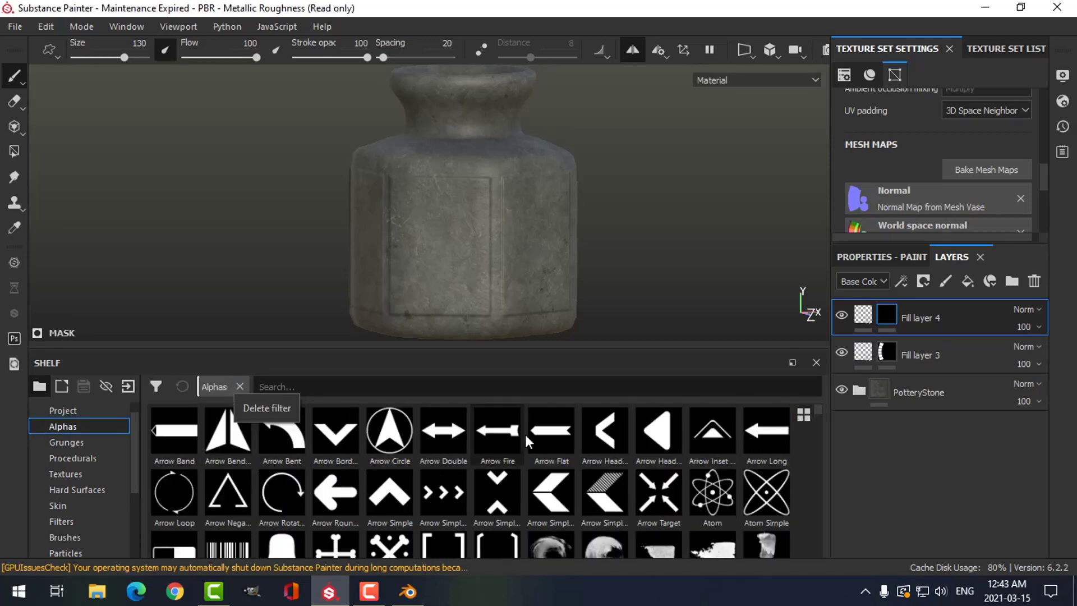
{"action": "left_click_drag", "start_coordinate": [817, 410], "coordinate": [818, 437]}
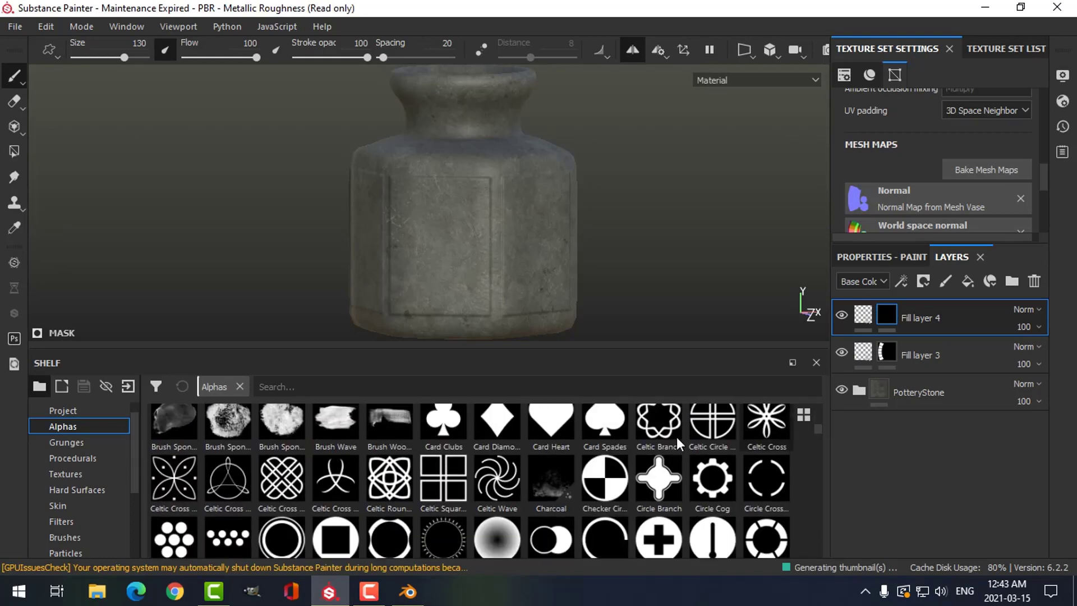
{"action": "left_click", "coordinate": [280, 477]}
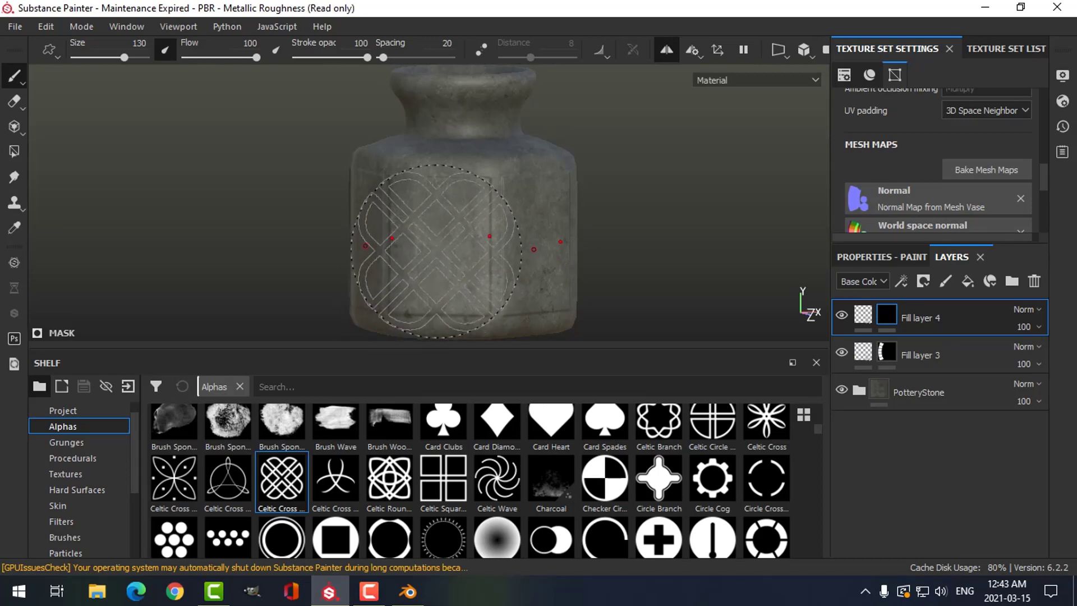
Set the brush size to 73.58 and stamp the Celtic knot in the centre of the rectangular panels.
{"action": "left_click_drag", "start_coordinate": [574, 223], "coordinate": [694, 214], "text": "alt"}
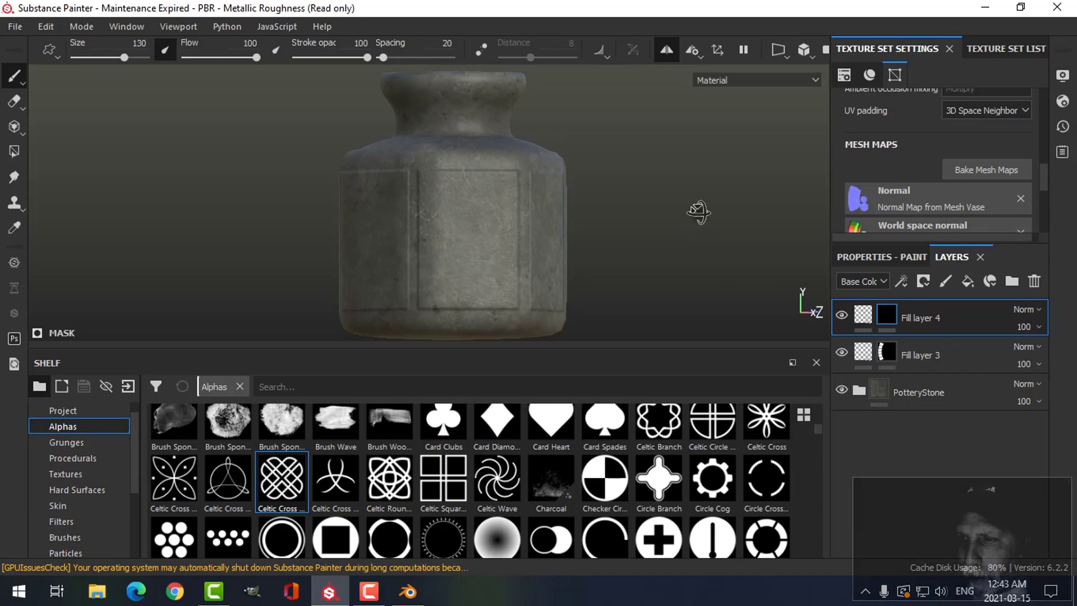
{"action": "middle_click_drag", "start_coordinate": [669, 225], "coordinate": [666, 212], "text": "alt"}
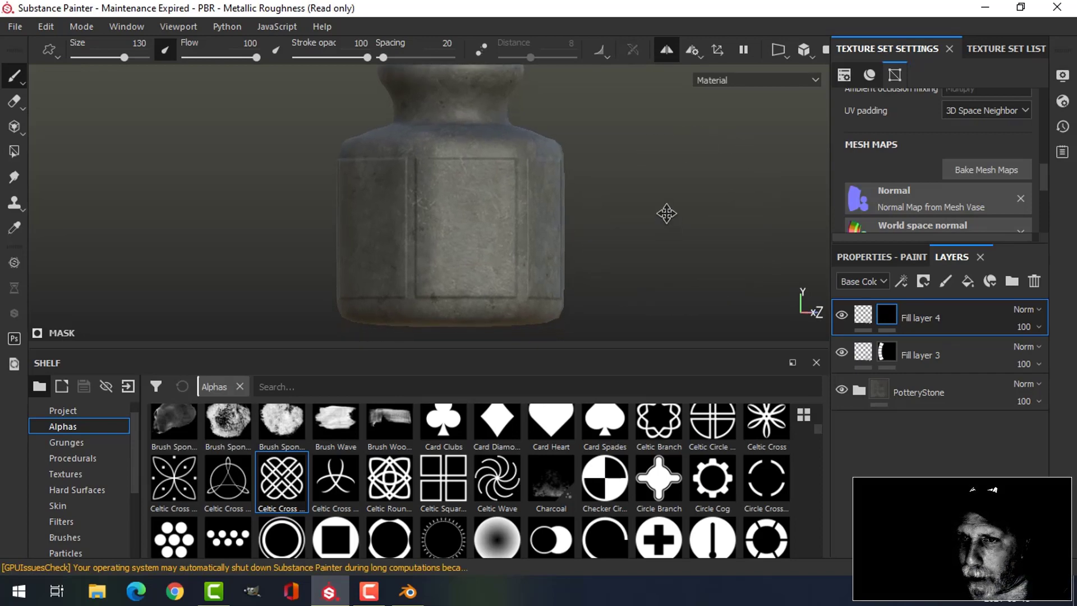
{"action": "left_click_drag", "start_coordinate": [121, 57], "coordinate": [111, 57]}
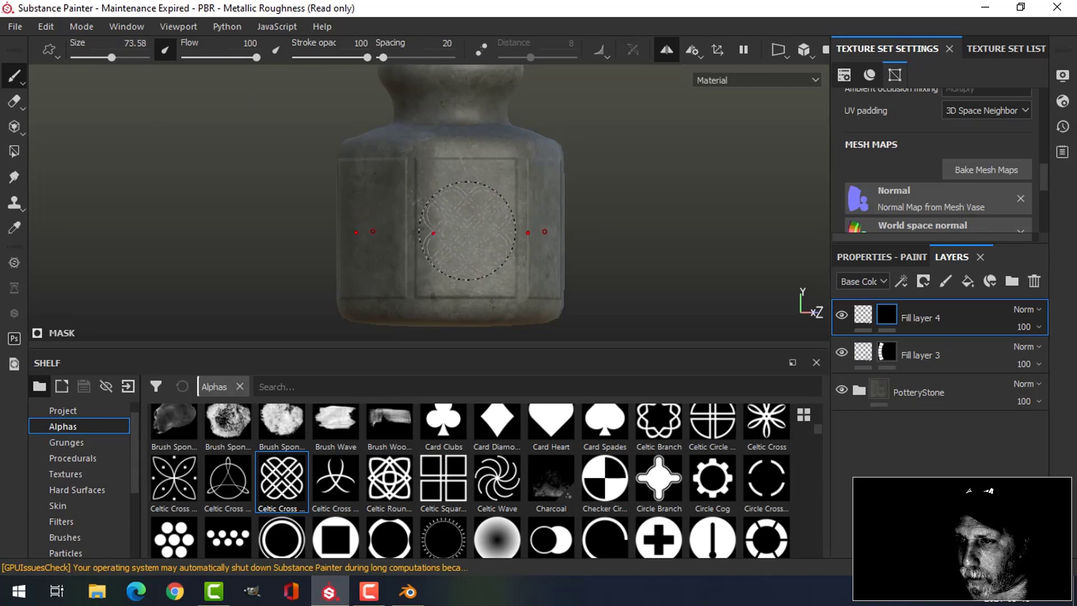
{"action": "left_click", "coordinate": [466, 229]}
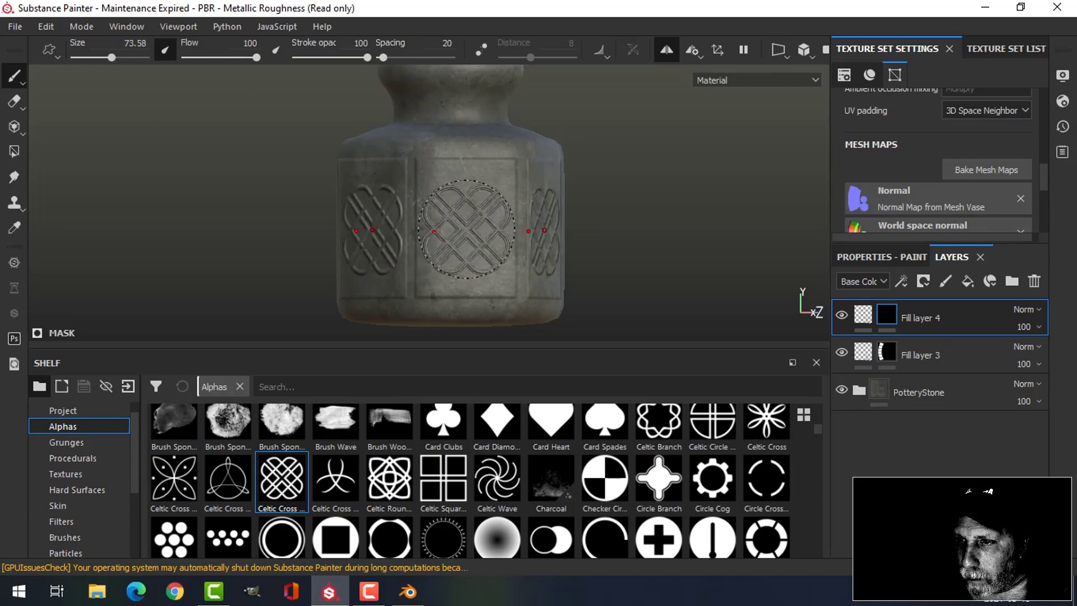
Choose the Circle Dots alpha, set the brush size to 15.27, and stamp it in the four corners of each panel.
{"action": "mouse_move", "coordinate": [630, 211]}
{"action": "left_mouse_down", "text": "alt"}
{"action": "mouse_move", "coordinate": [505, 221]}
{"action": "mouse_move", "coordinate": [505, 235]}
{"action": "mouse_move", "coordinate": [601, 195]}
{"action": "mouse_move", "coordinate": [620, 218]}
{"action": "left_mouse_up", "text": "alt"}
{"action": "left_click", "coordinate": [174, 535]}
{"action": "left_click_drag", "start_coordinate": [111, 57], "coordinate": [91, 59]}
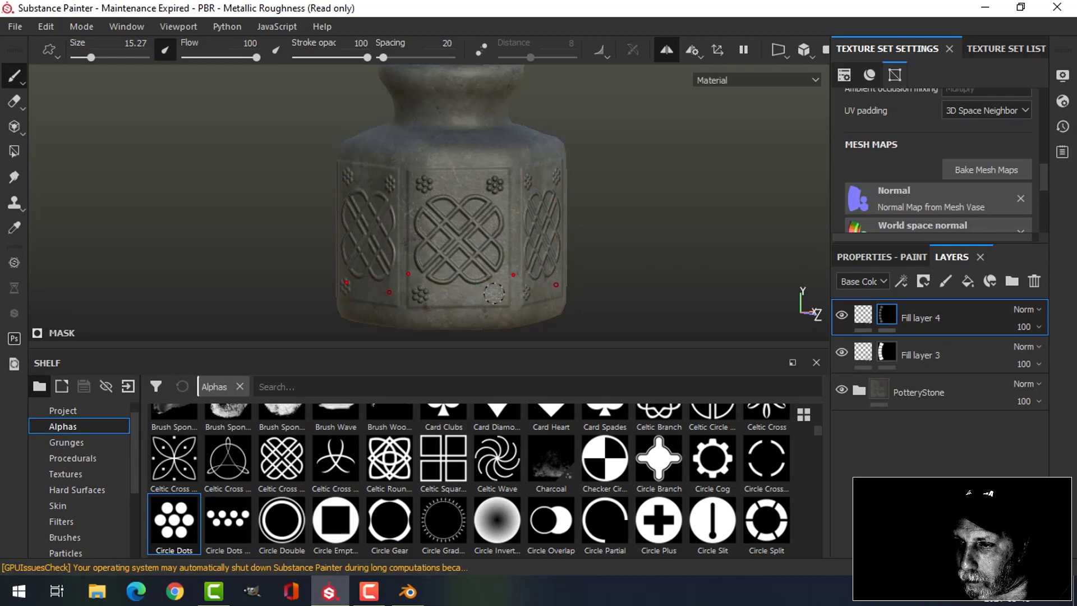
{"action": "left_click_drag", "start_coordinate": [645, 199], "coordinate": [549, 212], "text": "alt"}
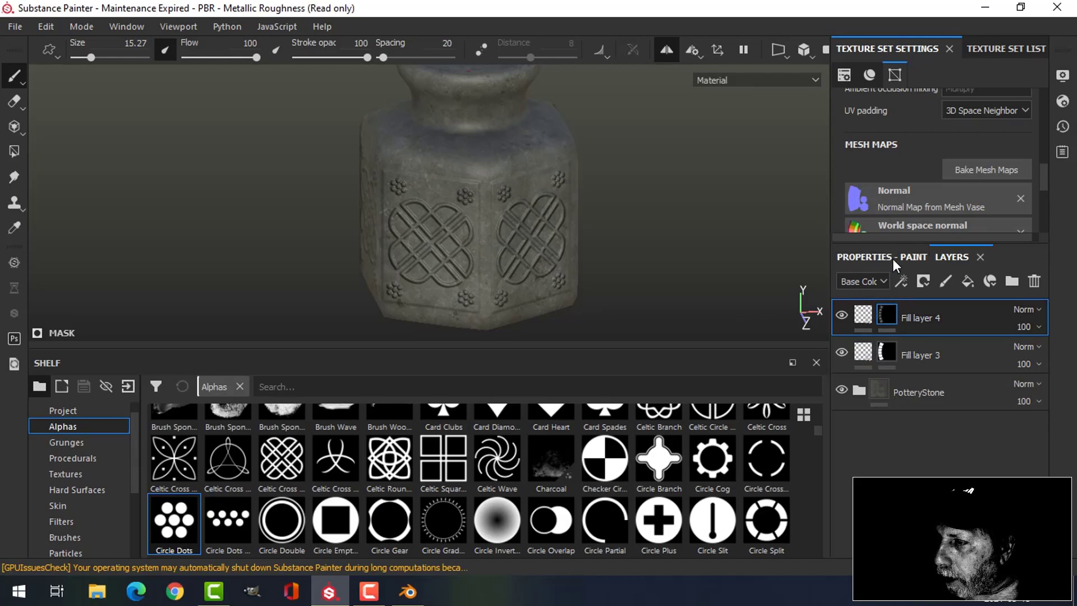
Add a Bevel filter to the mask of Fill layer 4.
{"action": "left_click", "coordinate": [900, 281]}
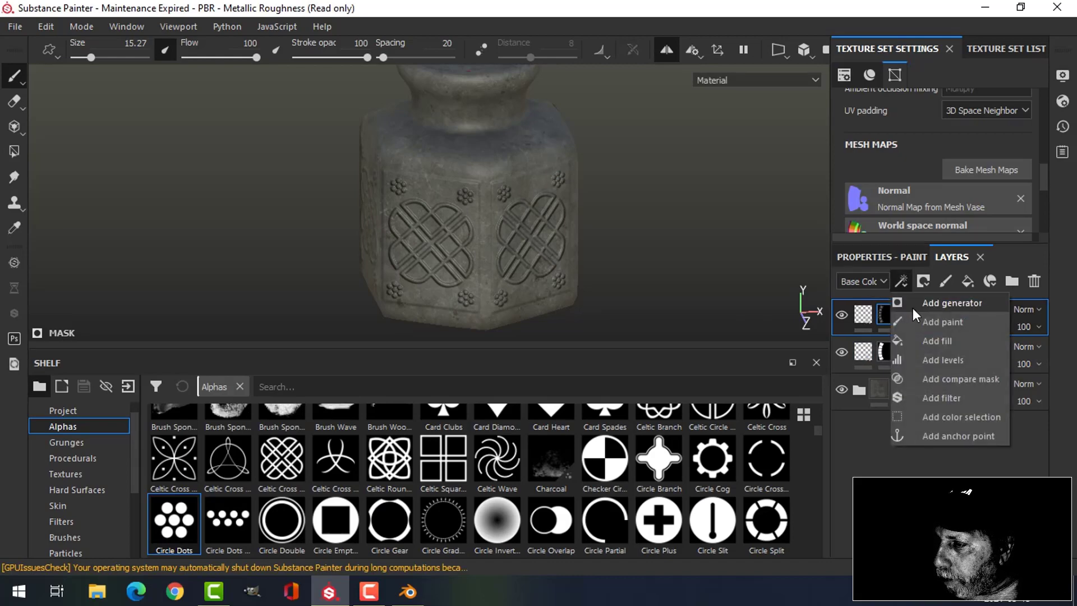
{"action": "left_click", "coordinate": [941, 397]}
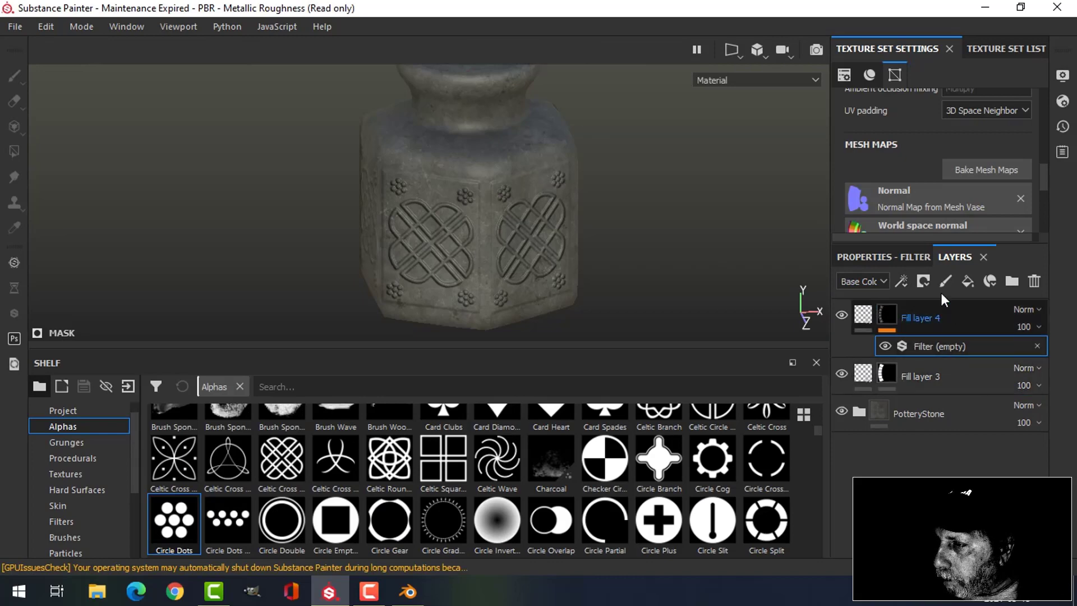
{"action": "left_click", "coordinate": [897, 255]}
{"action": "left_click", "coordinate": [923, 309]}
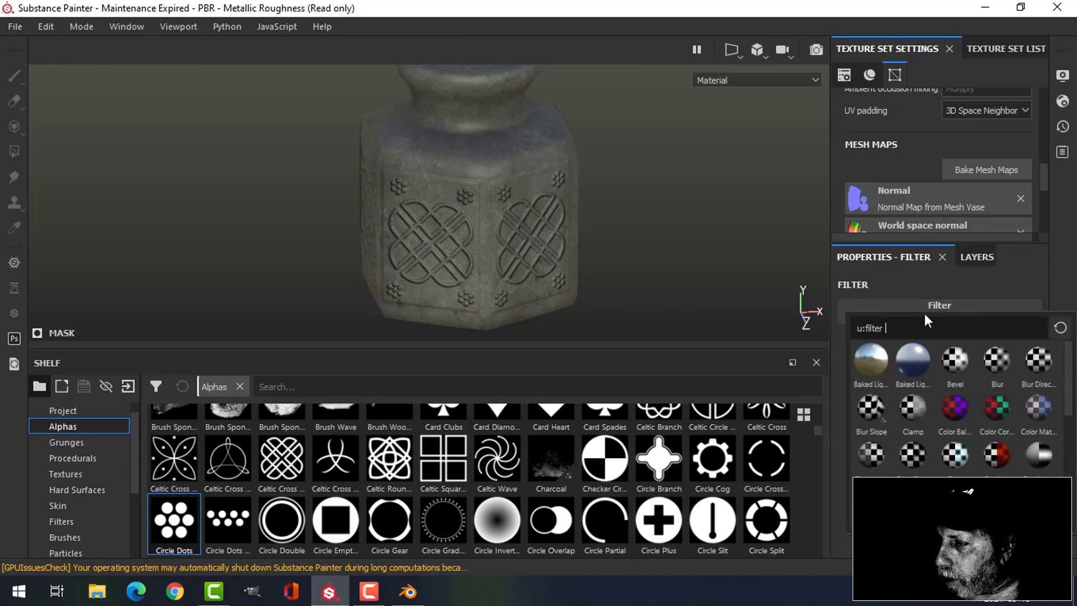
{"action": "left_click", "coordinate": [954, 367]}
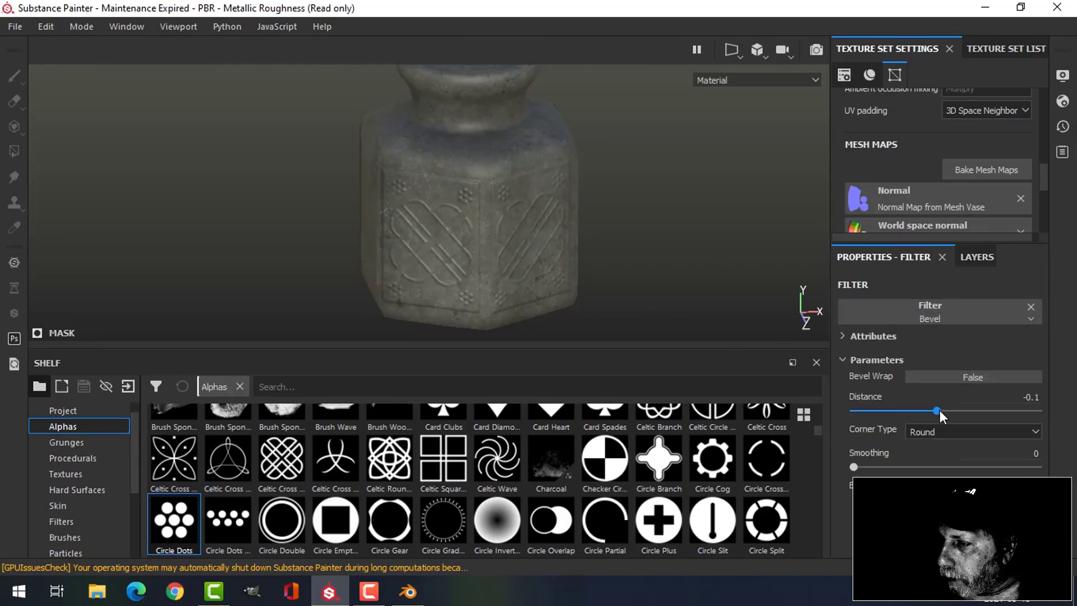
Set the Bevel filter's distance to 0.0303 and its smoothing to 0.09.
{"action": "left_click_drag", "start_coordinate": [940, 410], "coordinate": [947, 407]}
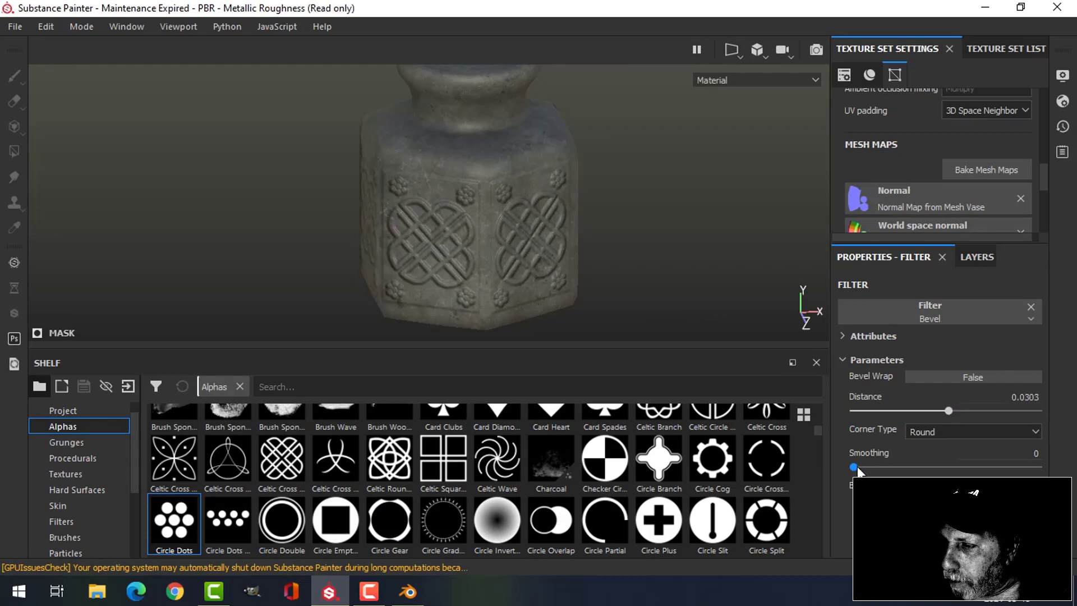
{"action": "left_click_drag", "start_coordinate": [876, 467], "coordinate": [868, 468]}
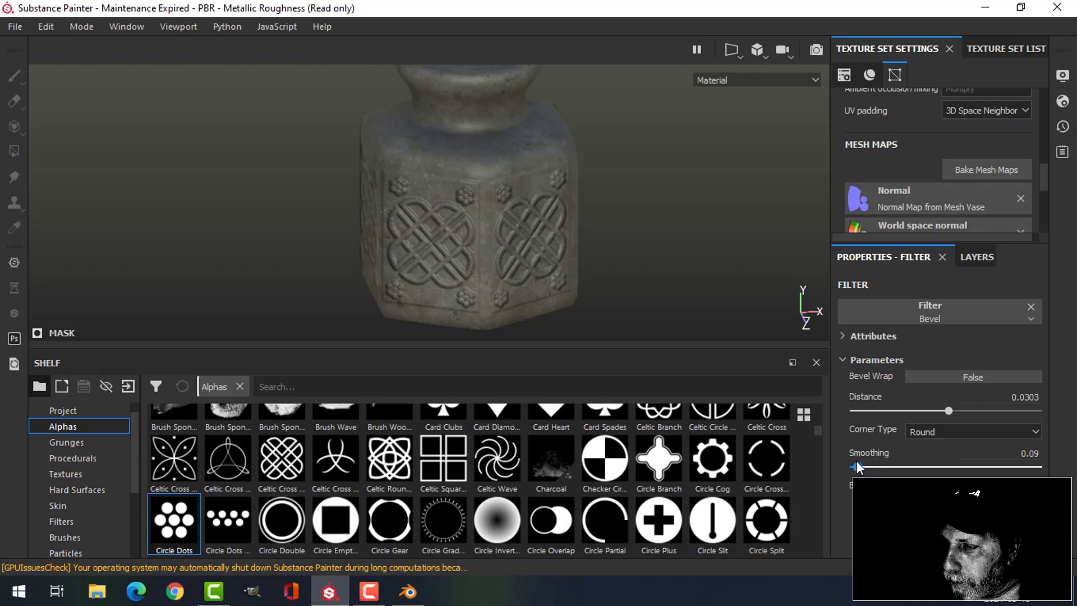
{"action": "left_click_drag", "start_coordinate": [608, 223], "coordinate": [682, 234], "text": "alt"}
{"action": "scroll", "coordinate": [594, 218], "scroll_direction": "down", "scroll_amount": 3}
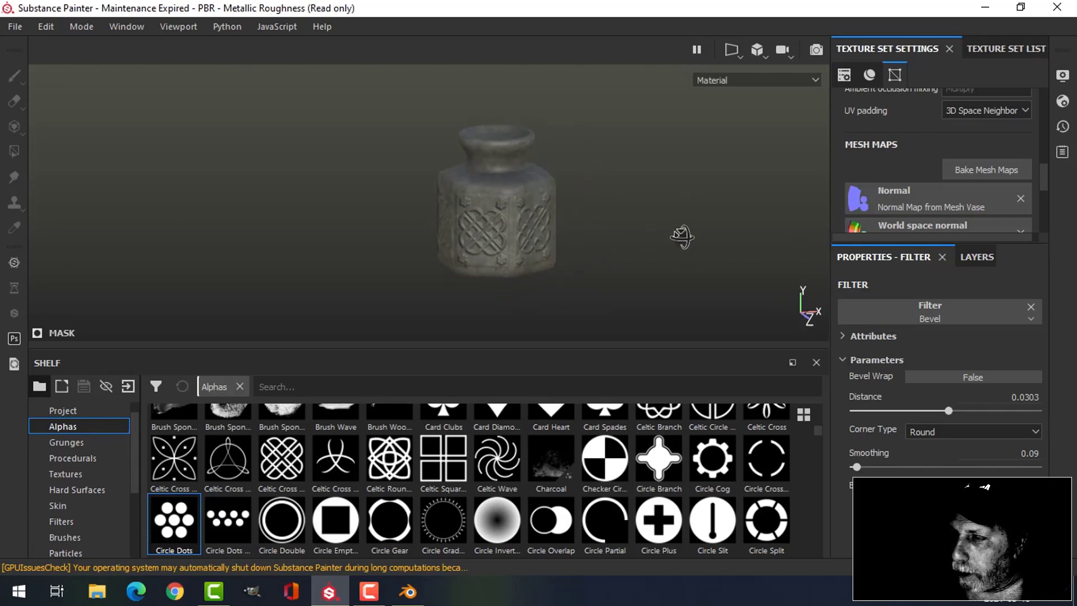
Add a new fill layer above Fill layer 4 and give it a black mask.
{"action": "left_click", "coordinate": [976, 256]}
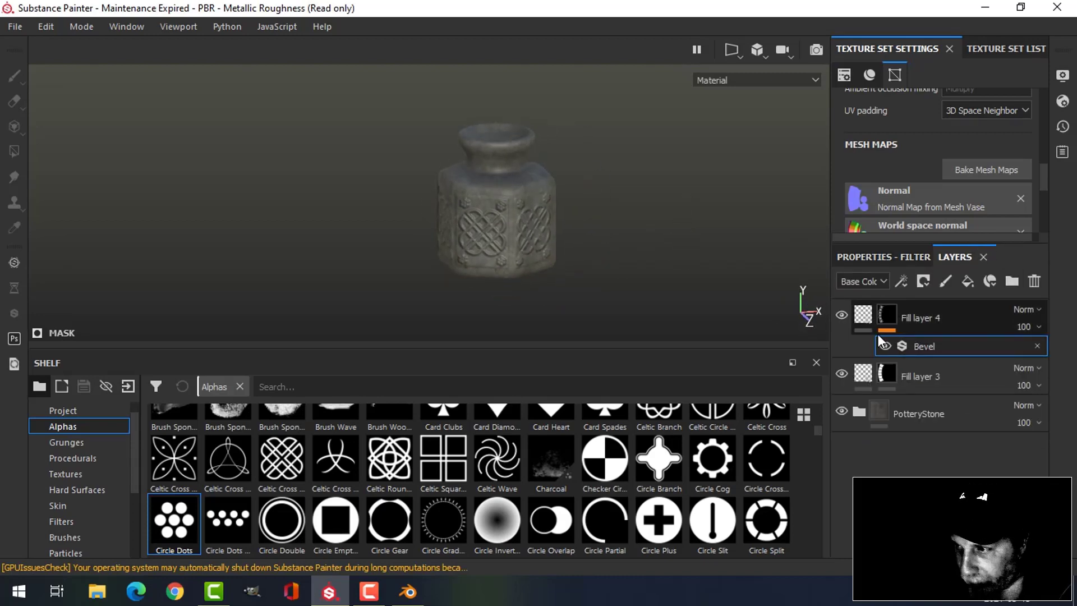
{"action": "left_click", "coordinate": [869, 317]}
{"action": "left_click", "coordinate": [968, 281]}
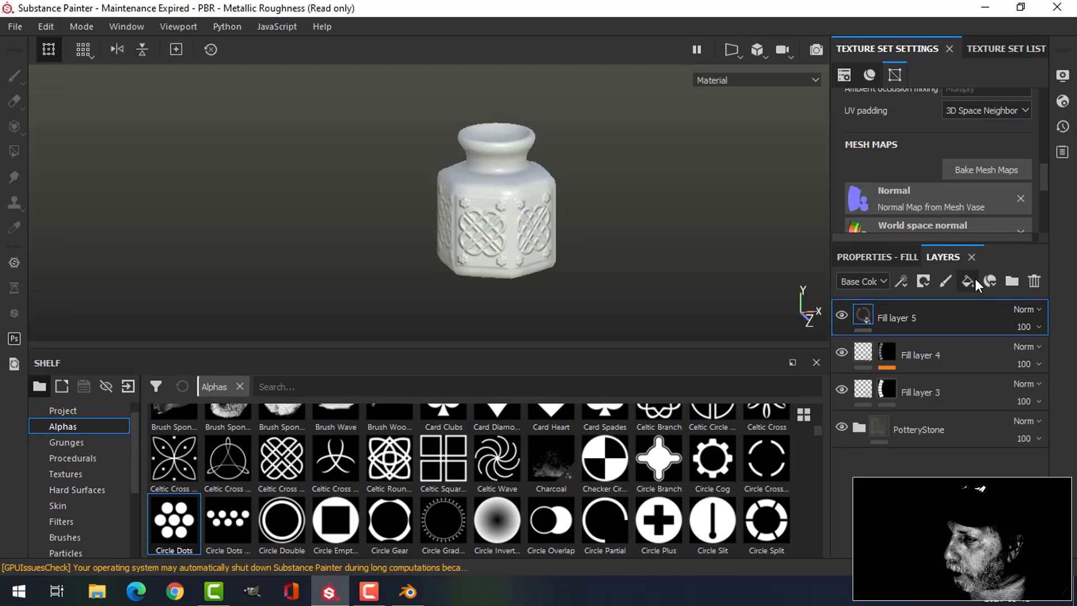
{"action": "left_click", "coordinate": [928, 281]}
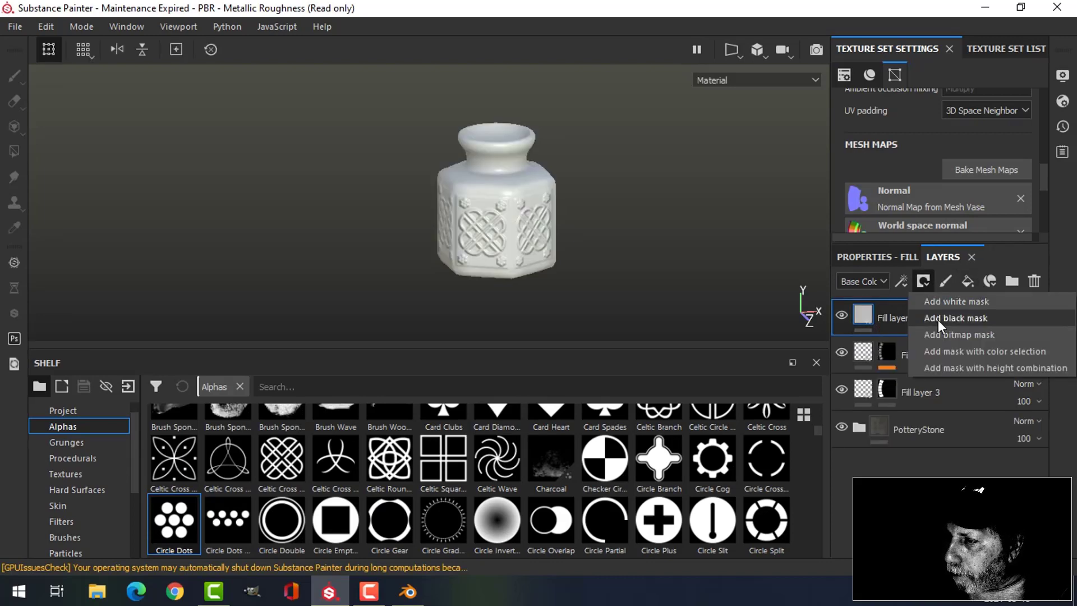
{"action": "left_click", "coordinate": [939, 316]}
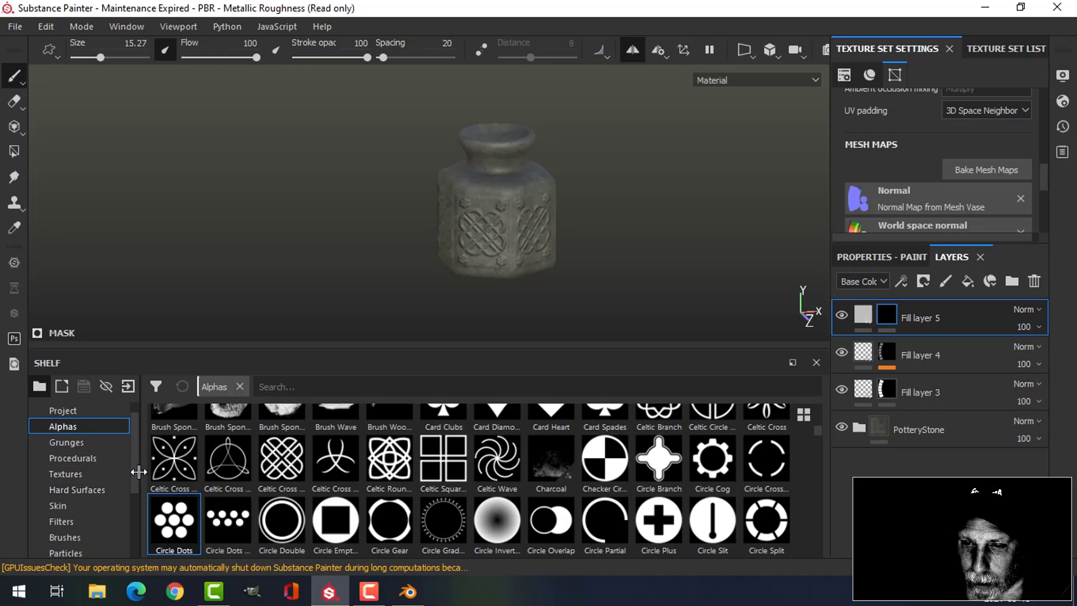
Apply the Dirt Ground smart mask to Fill layer 5.
{"action": "left_click_drag", "start_coordinate": [136, 465], "coordinate": [132, 509]}
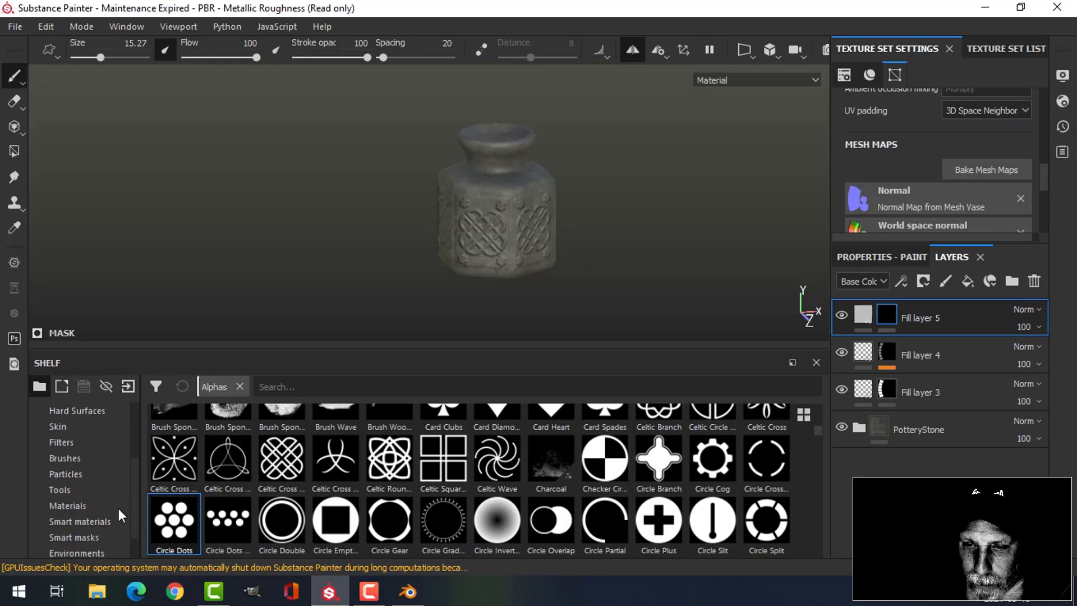
{"action": "left_click", "coordinate": [86, 536]}
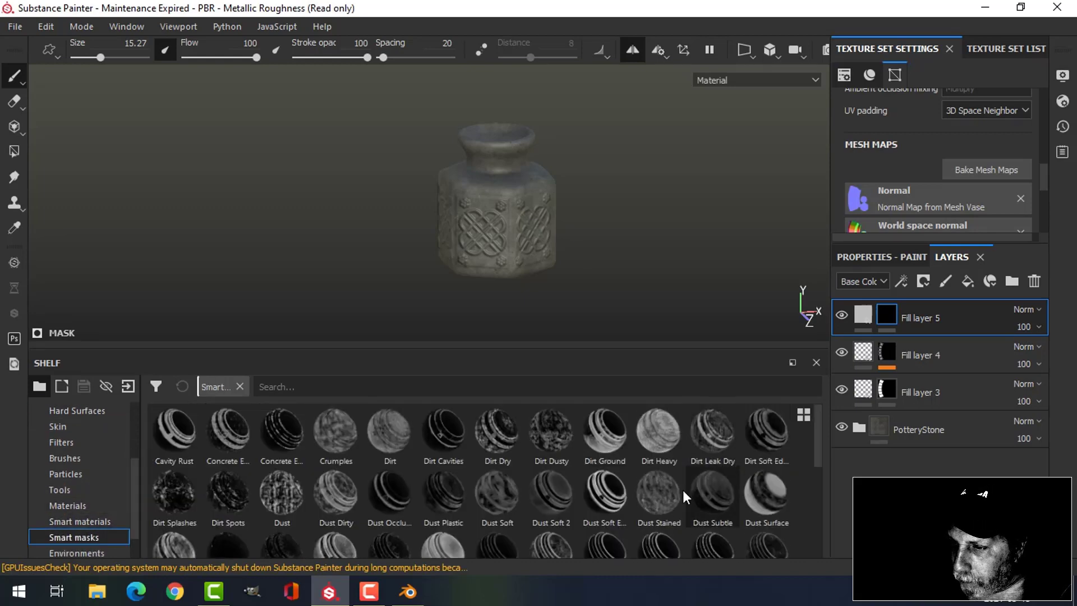
{"action": "left_click_drag", "start_coordinate": [608, 442], "coordinate": [883, 320]}
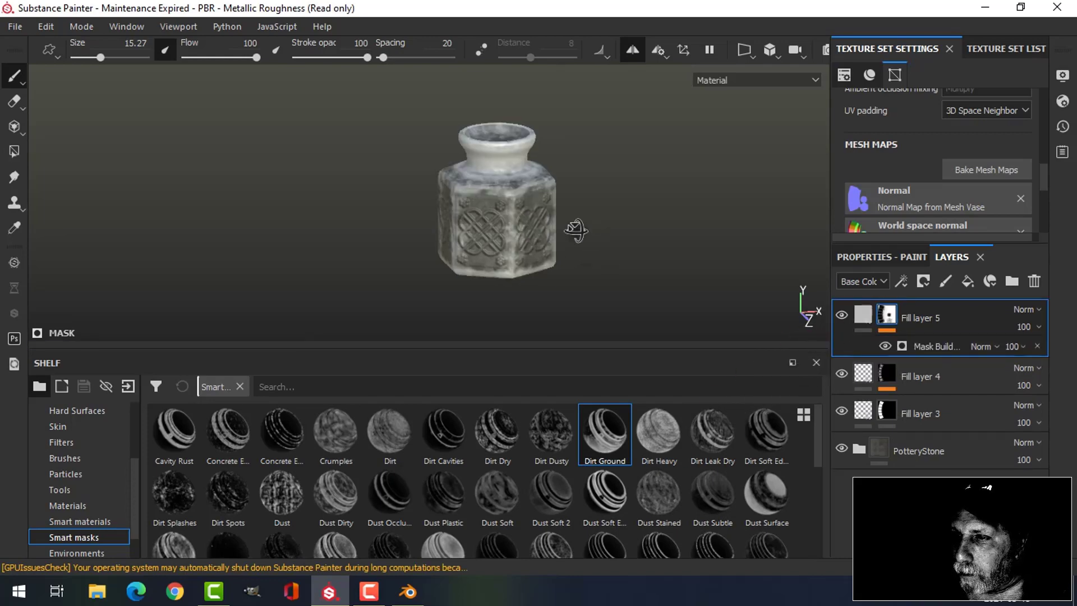
{"action": "left_click_drag", "start_coordinate": [577, 231], "coordinate": [625, 211], "text": "alt"}
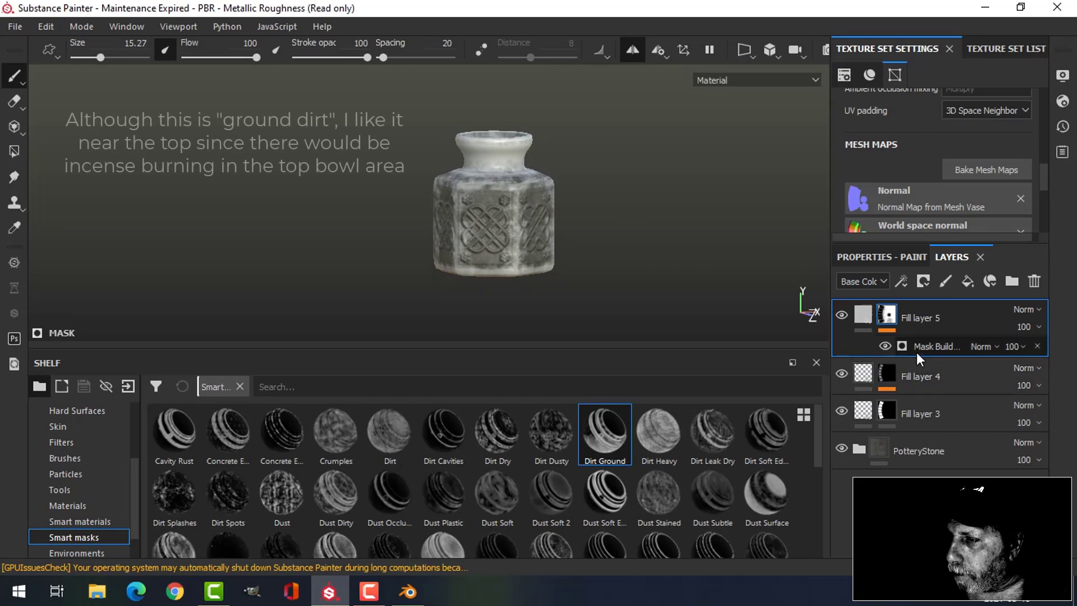
Change the base color of Fill layer 5 to a very dark, near-black grey.
{"action": "left_click", "coordinate": [863, 314]}
{"action": "left_click", "coordinate": [876, 258]}
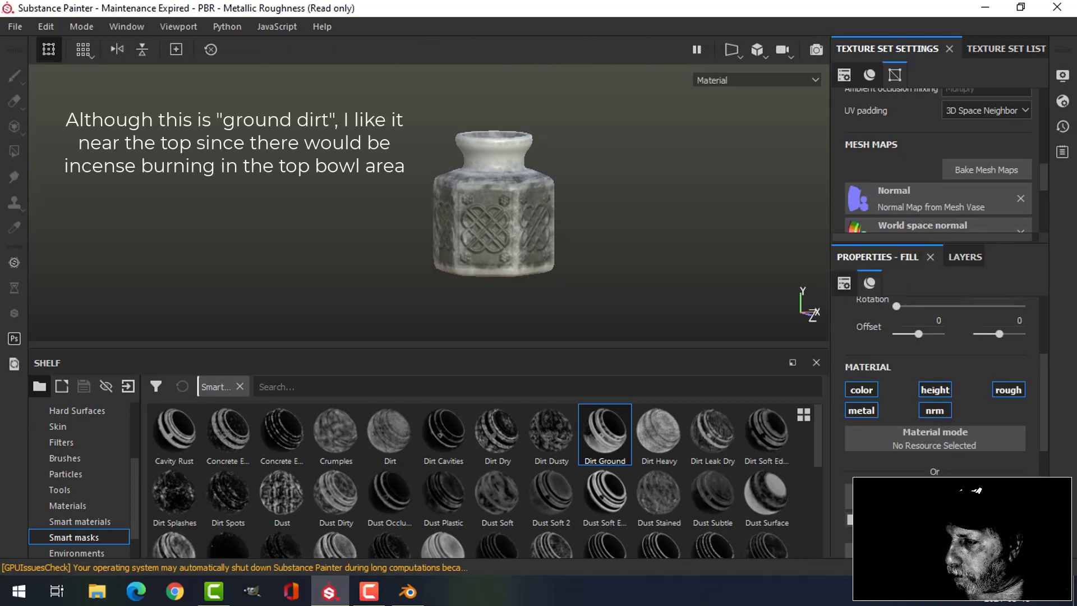
{"action": "left_click", "coordinate": [908, 519]}
{"action": "left_click_drag", "start_coordinate": [868, 456], "coordinate": [866, 464]}
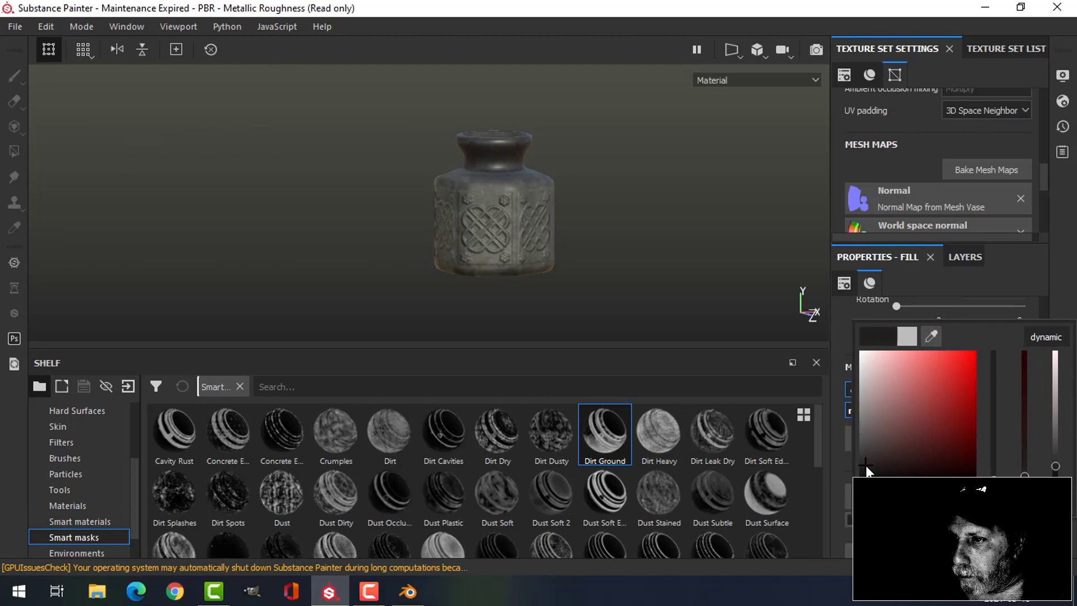
{"action": "left_click", "coordinate": [956, 281]}
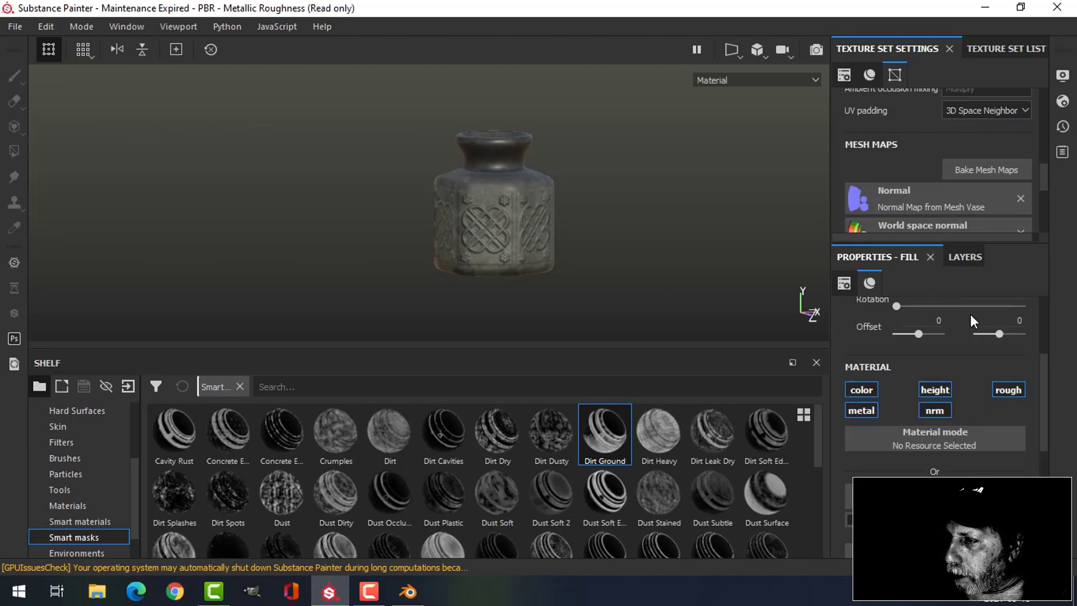
Set the level to 0.36 and the contrast to 0.23 in the Mask Builder generator of Fill layer 5.
{"action": "left_click", "coordinate": [970, 259]}
{"action": "left_click", "coordinate": [888, 316]}
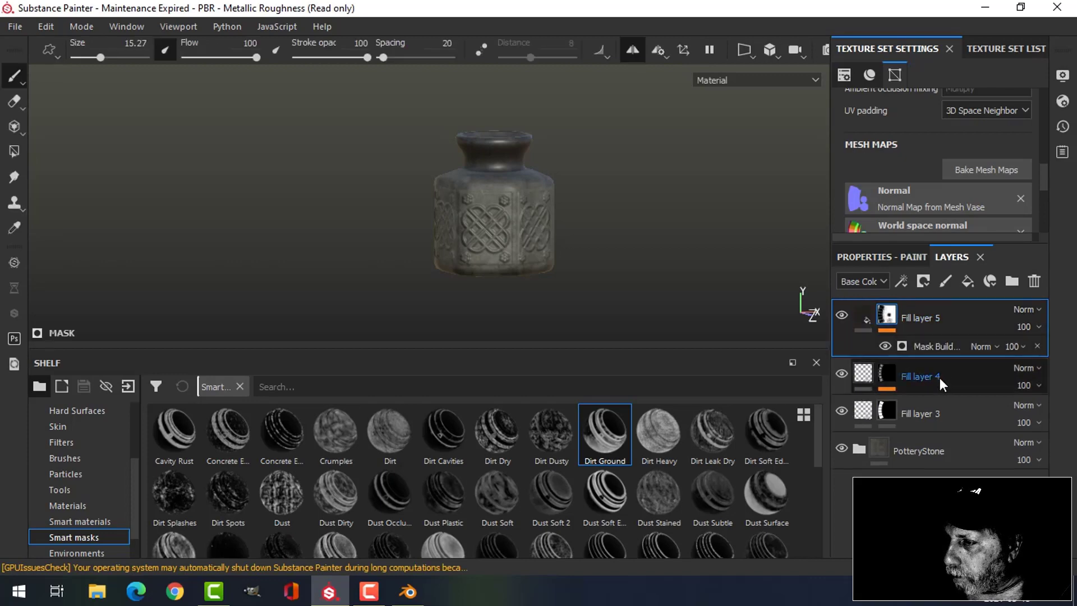
{"action": "left_click", "coordinate": [936, 346]}
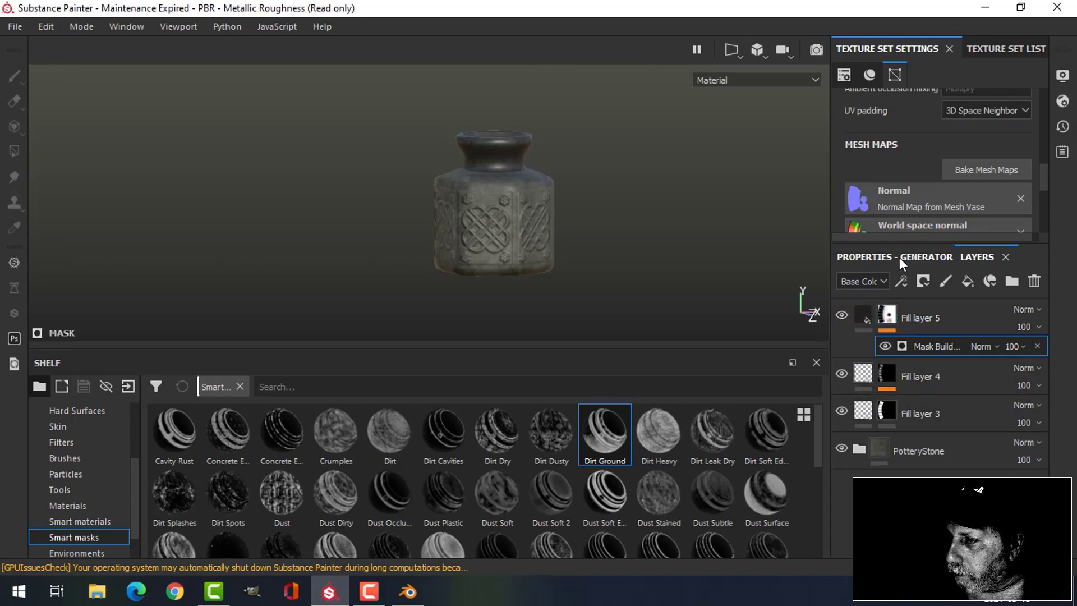
{"action": "left_click", "coordinate": [899, 257]}
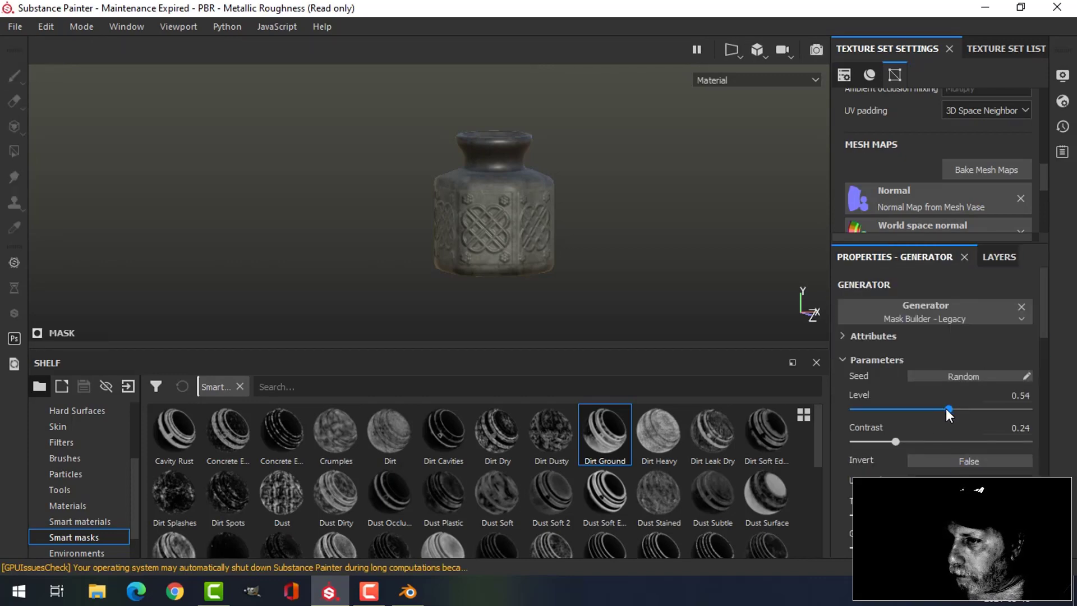
{"action": "left_click_drag", "start_coordinate": [945, 408], "coordinate": [916, 410]}
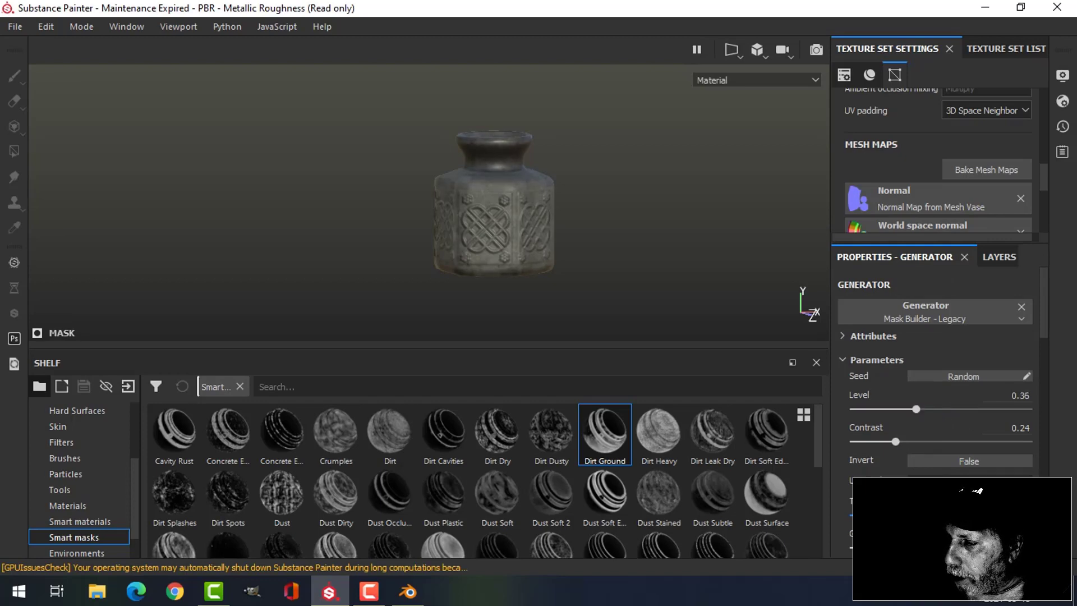
{"action": "mouse_move", "coordinate": [896, 441]}
{"action": "left_mouse_down"}
{"action": "mouse_move", "coordinate": [931, 441]}
{"action": "mouse_move", "coordinate": [894, 441]}
{"action": "left_mouse_up"}
{"action": "left_click_drag", "start_coordinate": [511, 170], "coordinate": [678, 161], "text": "alt"}
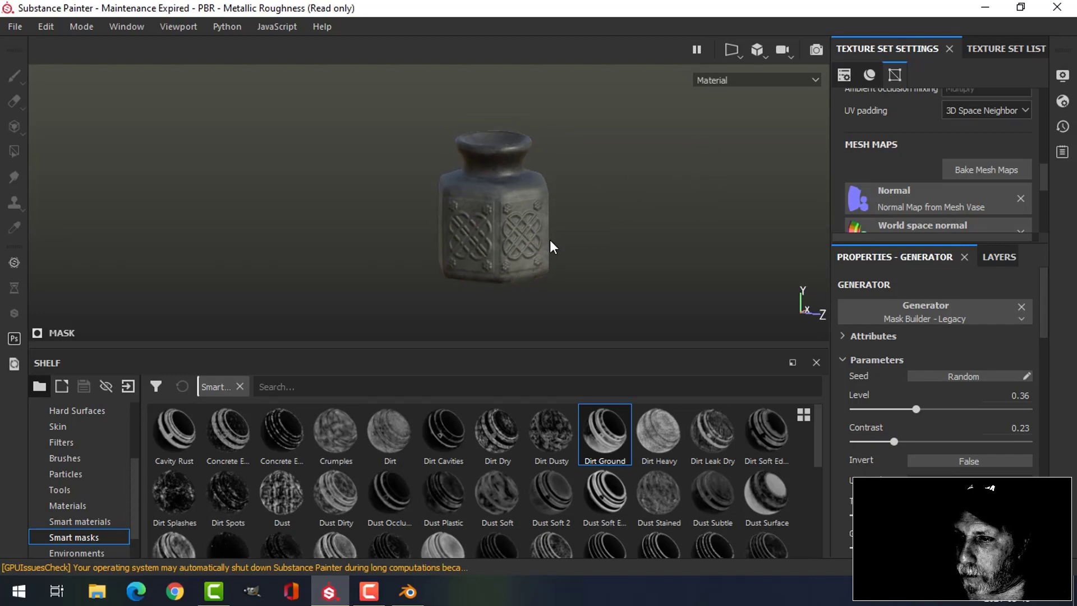
Set the roughness of the ambient-occlusion Fill layer 1 in the PotteryStone folder to 0.5942.
{"action": "left_click", "coordinate": [999, 258]}
{"action": "left_click", "coordinate": [882, 453]}
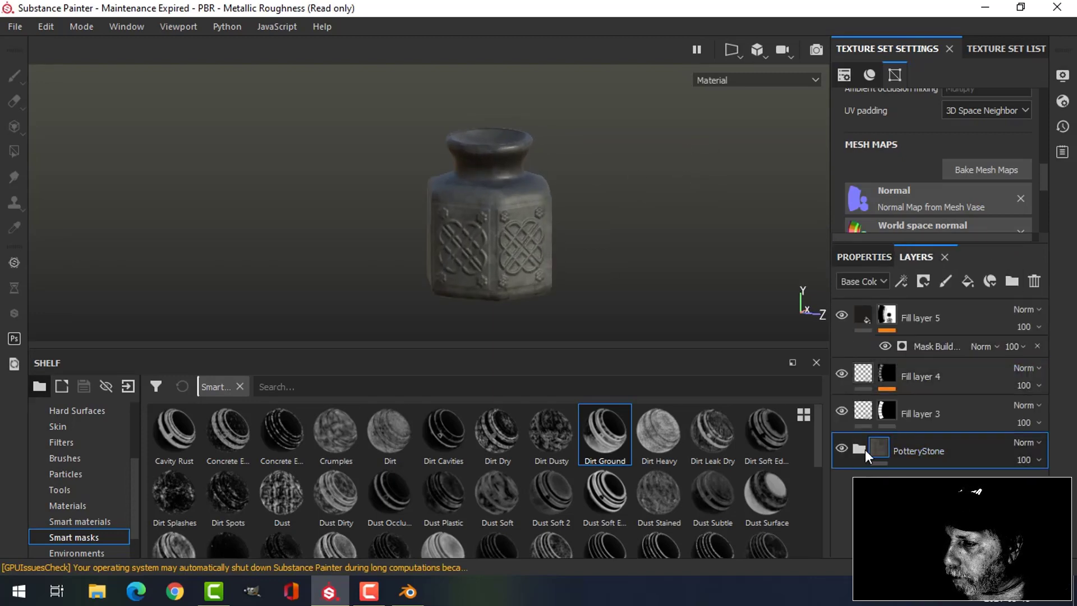
{"action": "left_click", "coordinate": [859, 449]}
{"action": "scroll", "coordinate": [935, 443], "scroll_direction": "down", "scroll_amount": 1}
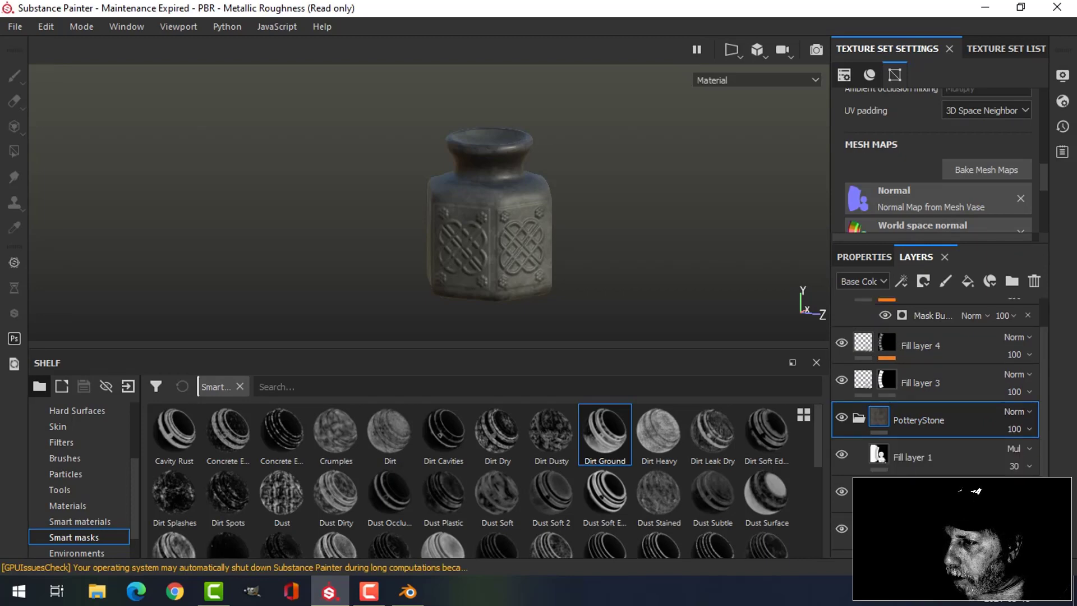
{"action": "left_click", "coordinate": [860, 257]}
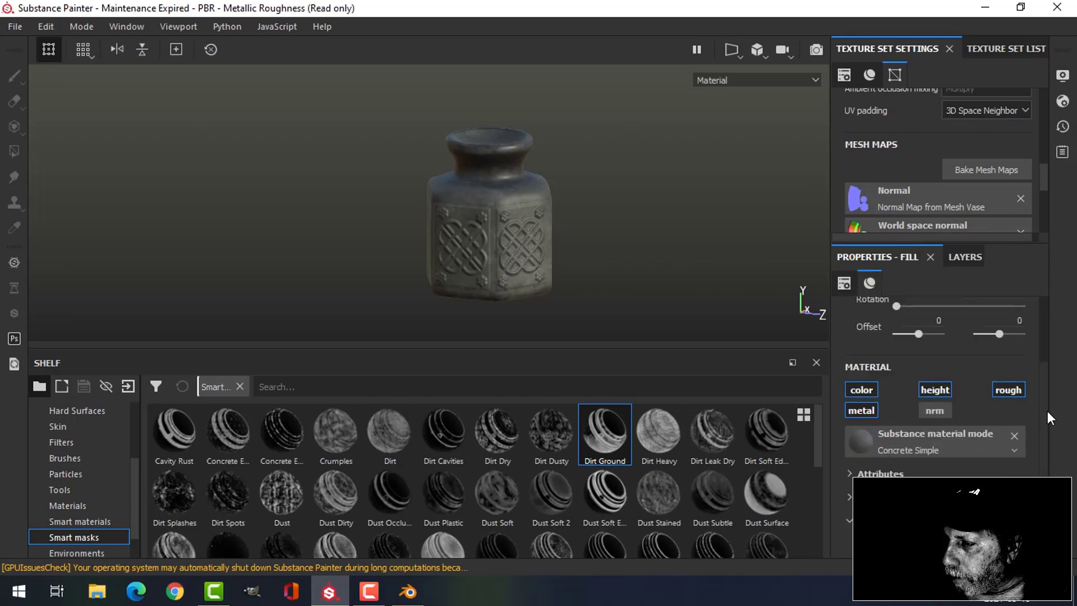
{"action": "mouse_move", "coordinate": [1047, 410]}
{"action": "left_mouse_down"}
{"action": "mouse_move", "coordinate": [1045, 488]}
{"action": "mouse_move", "coordinate": [1043, 427]}
{"action": "left_mouse_up"}
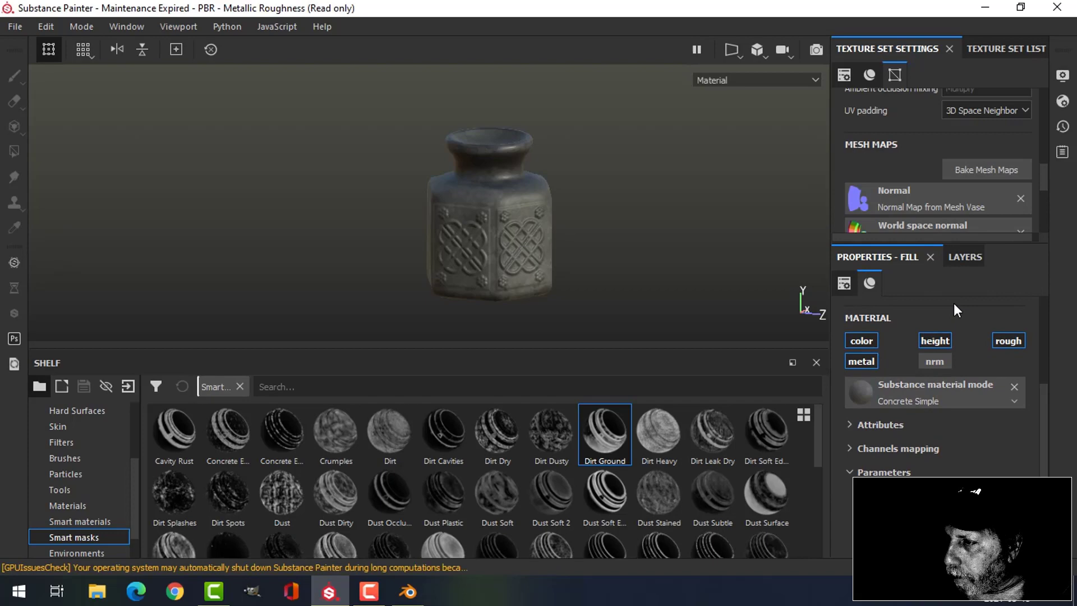
{"action": "left_click", "coordinate": [960, 256]}
{"action": "left_click", "coordinate": [881, 257]}
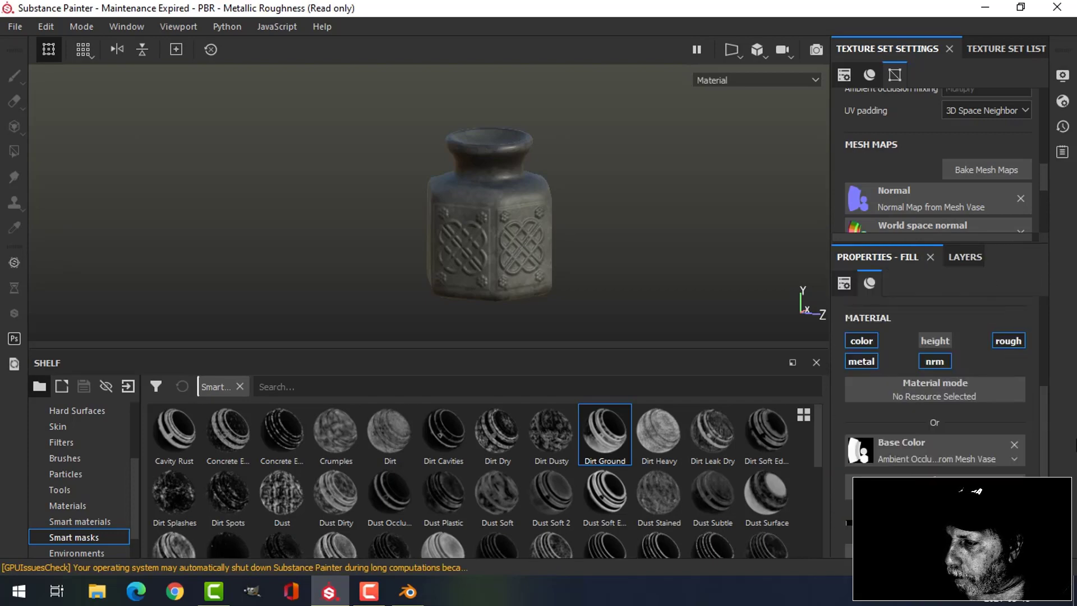
{"action": "scroll", "coordinate": [1040, 449], "scroll_direction": "down", "scroll_amount": 2}
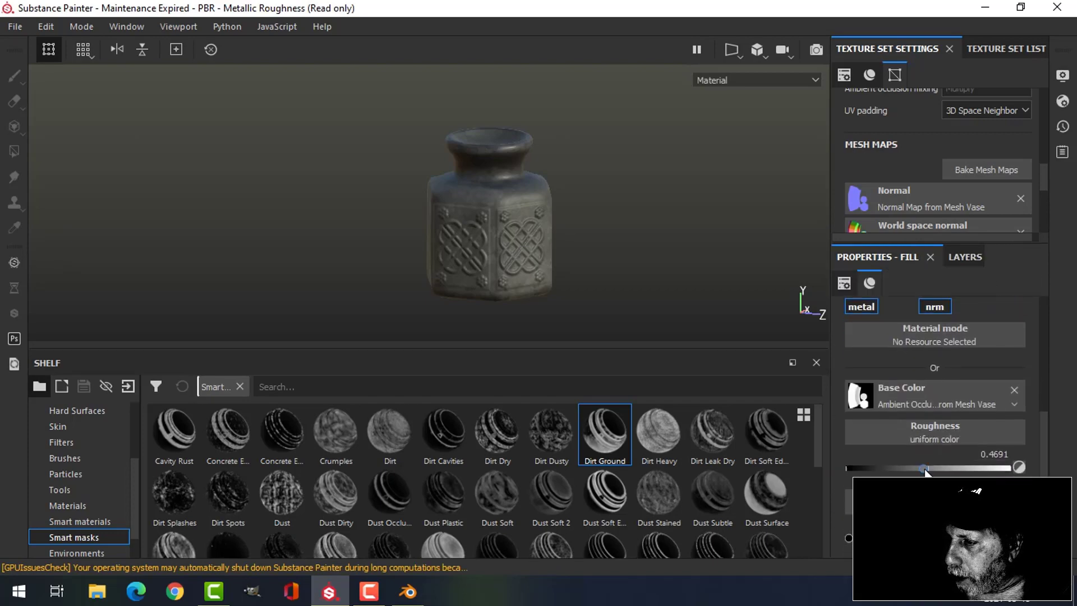
{"action": "left_click_drag", "start_coordinate": [924, 469], "coordinate": [944, 469]}
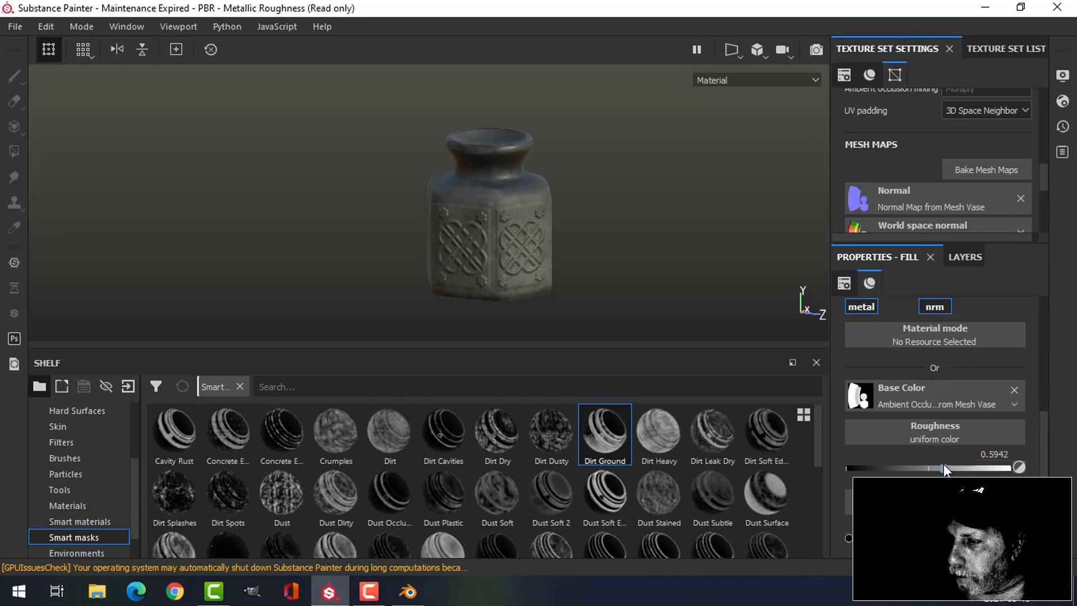
{"action": "mouse_move", "coordinate": [569, 168]}
{"action": "left_mouse_down", "text": "alt"}
{"action": "mouse_move", "coordinate": [488, 193]}
{"action": "mouse_move", "coordinate": [581, 100]}
{"action": "mouse_move", "coordinate": [571, 177]}
{"action": "left_mouse_up", "text": "alt"}
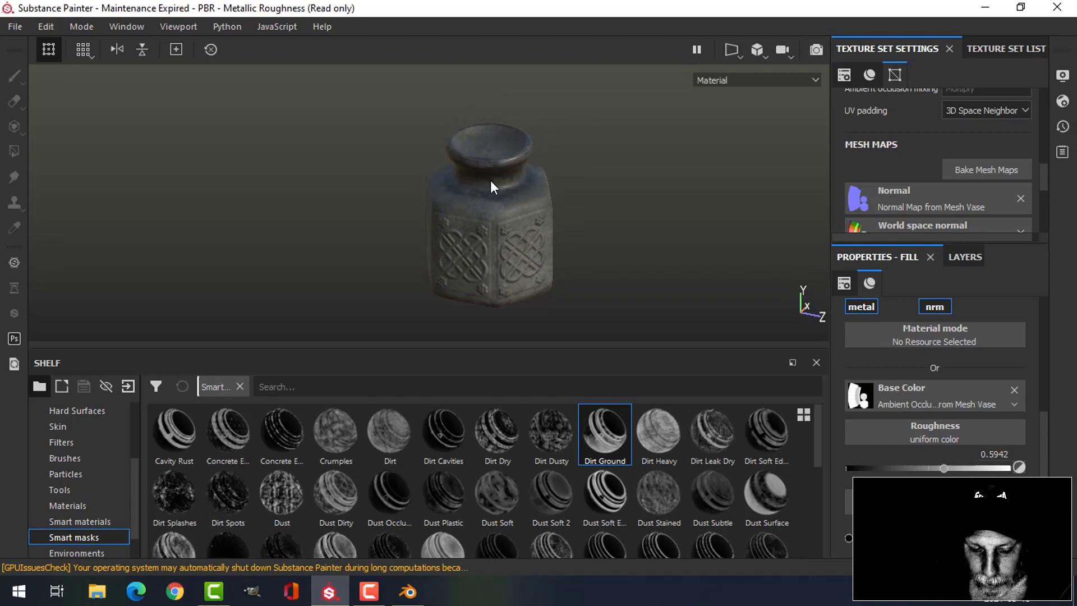
Save the project as BC9_vase in the MODELS folder.
{"action": "key", "text": "ctrl+s"}
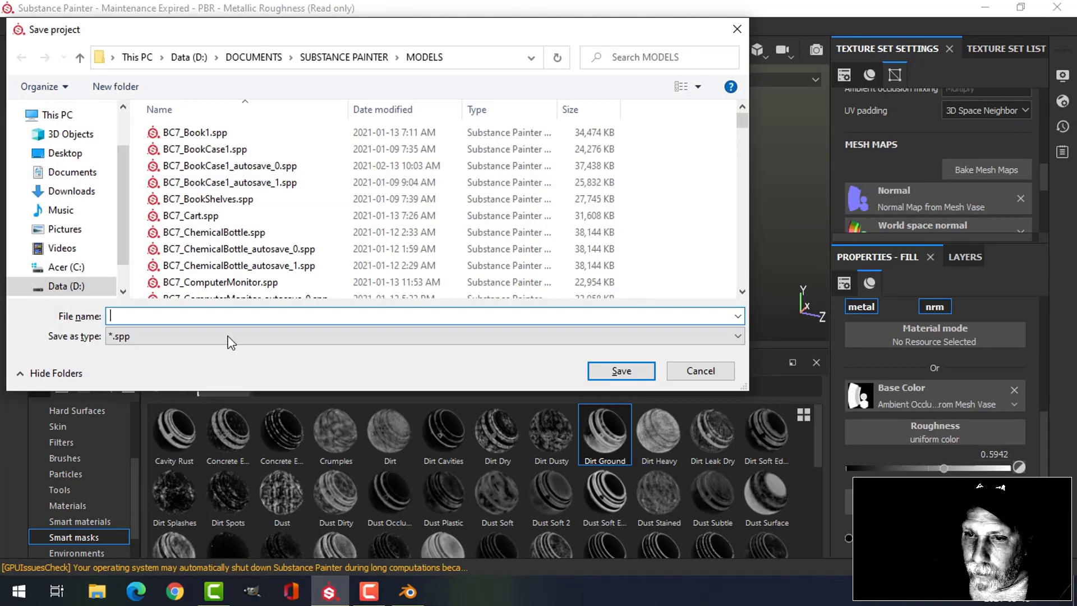
{"action": "type", "text": "BC"}
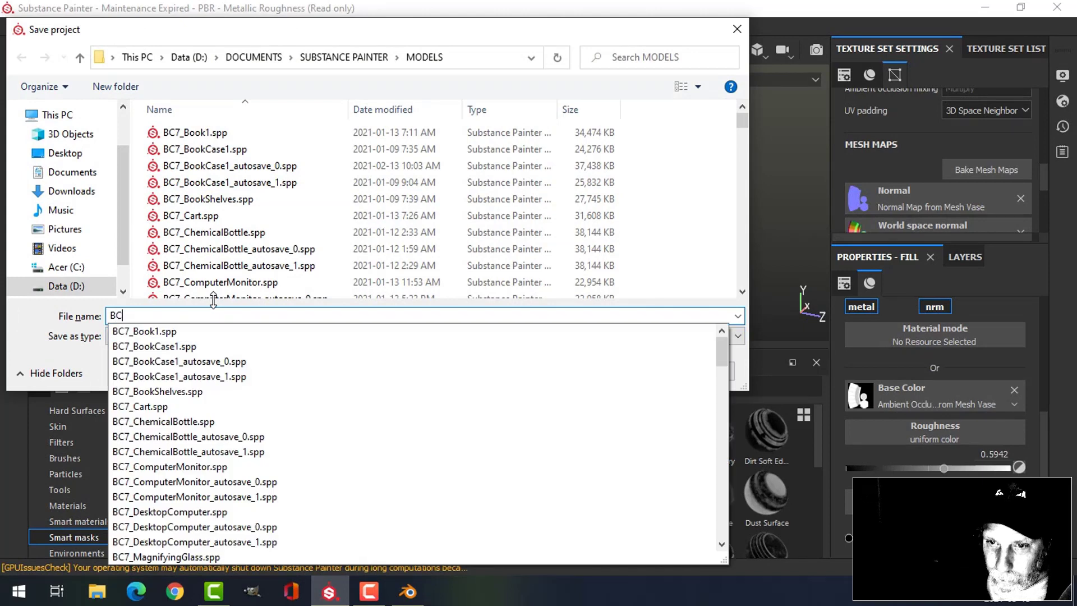
{"action": "type", "text": "9_vas"}
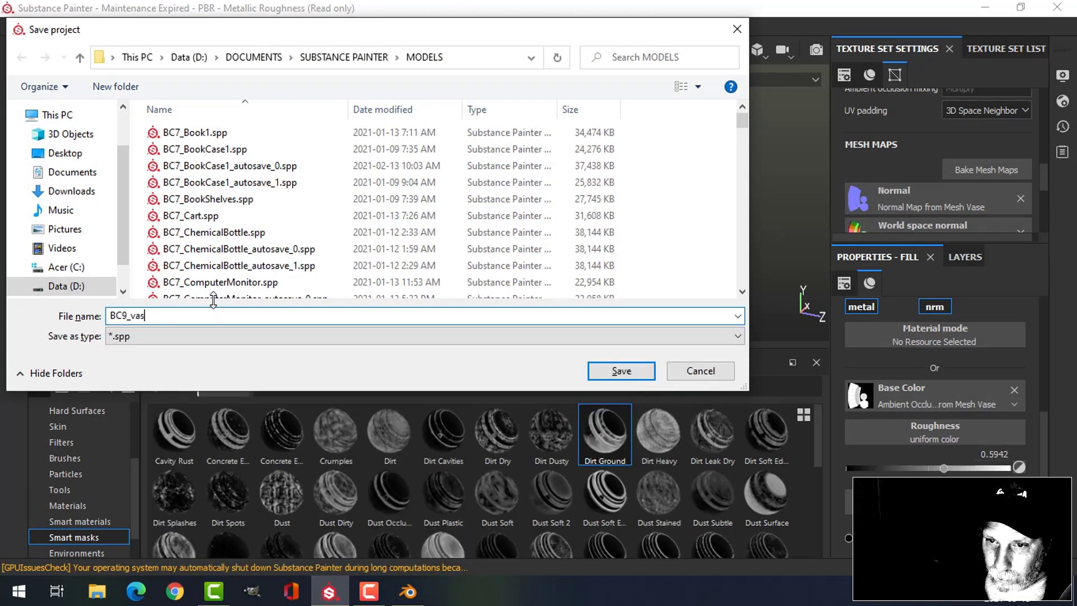
{"action": "type", "text": "e"}
{"action": "key", "text": "Return"}
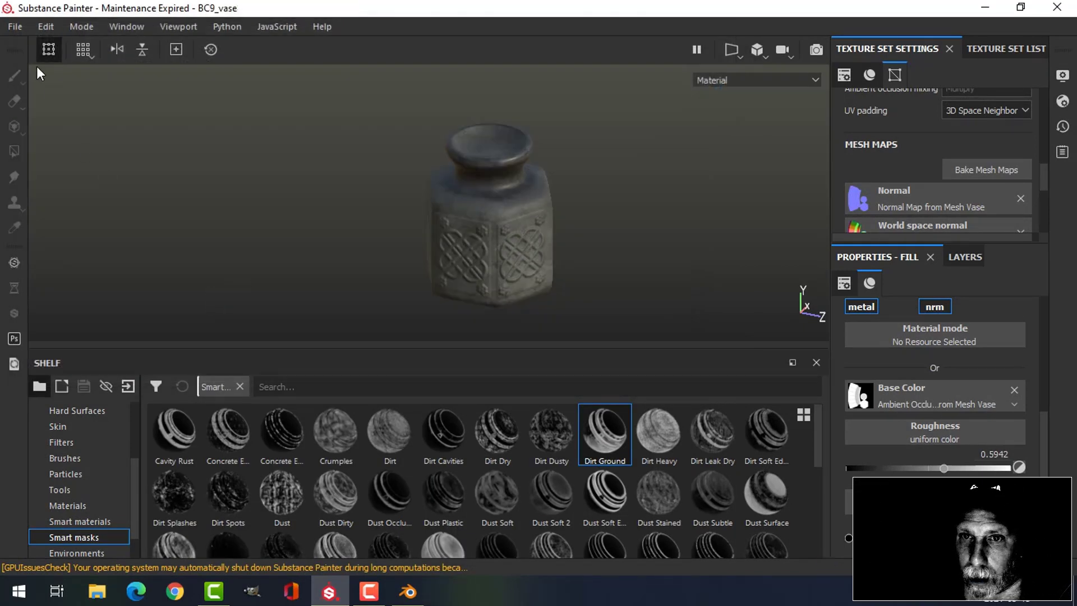
Open the texture export settings and browse for an output directory in BLENDER/MODELS/BLENDER CHALLENGE 9 LOST TREASURE/TEXTURES on drive D.
{"action": "left_click", "coordinate": [12, 28]}
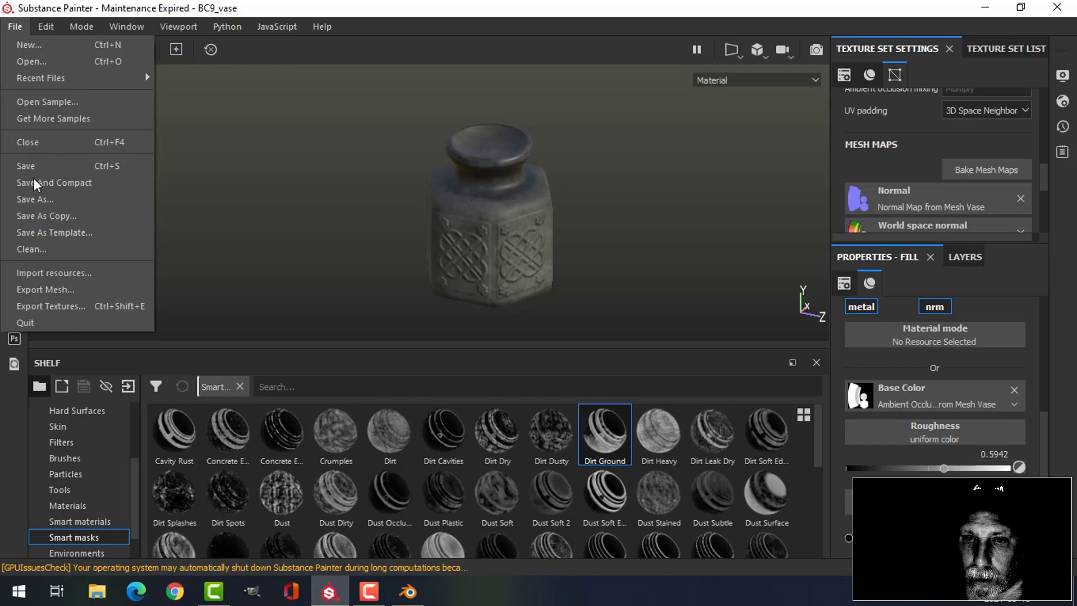
{"action": "left_click", "coordinate": [60, 306]}
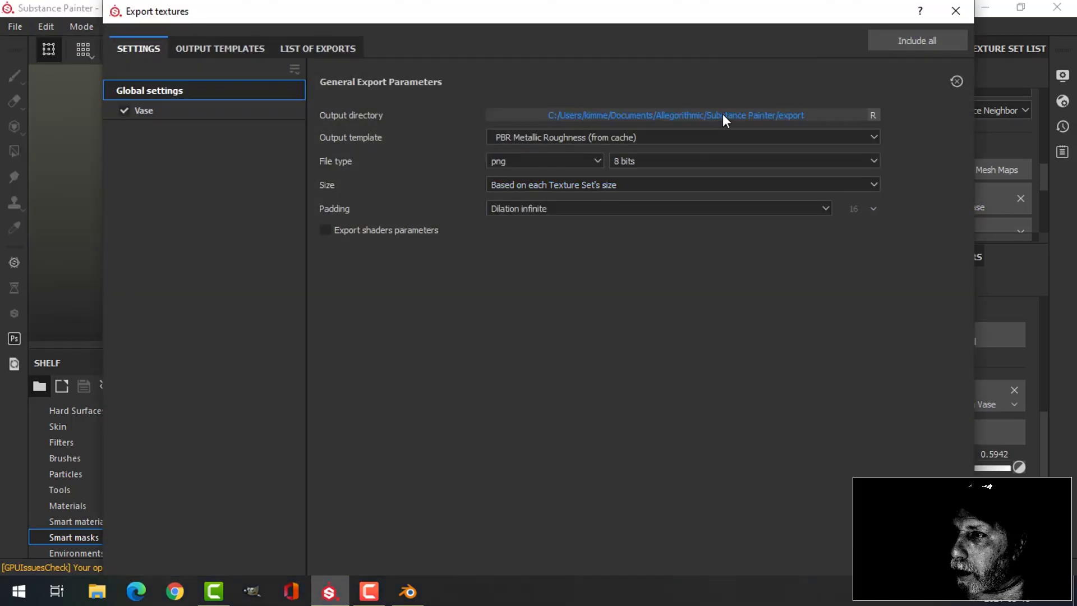
{"action": "left_click", "coordinate": [723, 115]}
{"action": "left_click", "coordinate": [186, 318]}
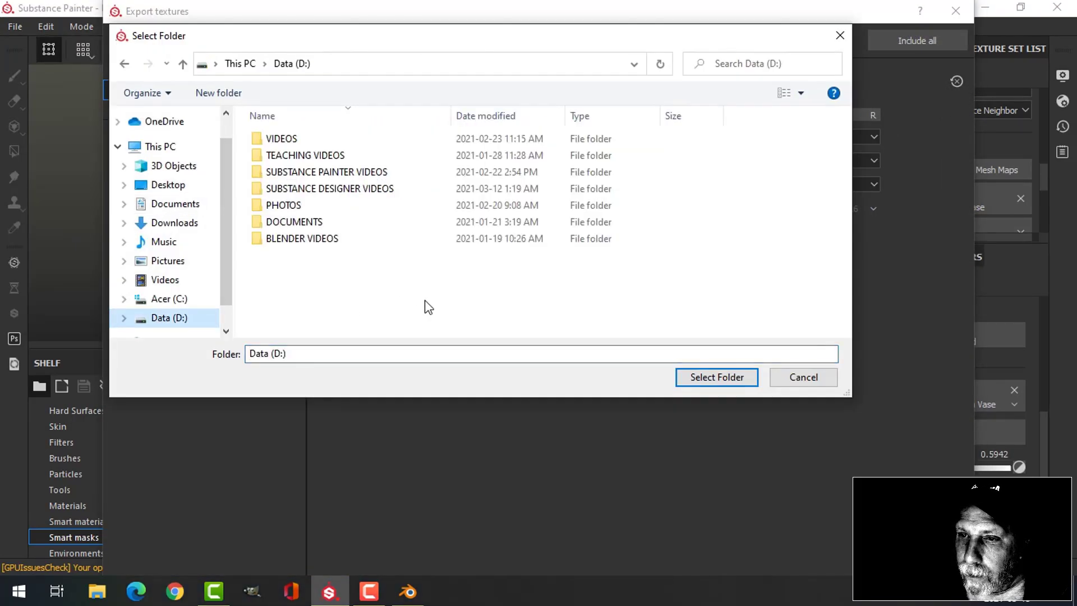
{"action": "double_click", "coordinate": [303, 222]}
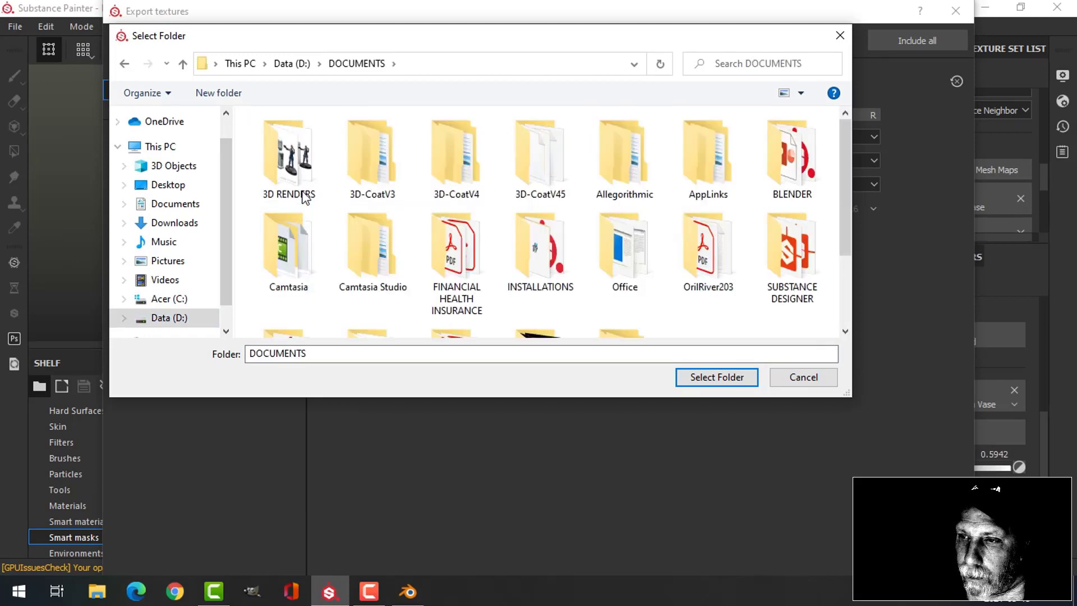
{"action": "double_click", "coordinate": [782, 166]}
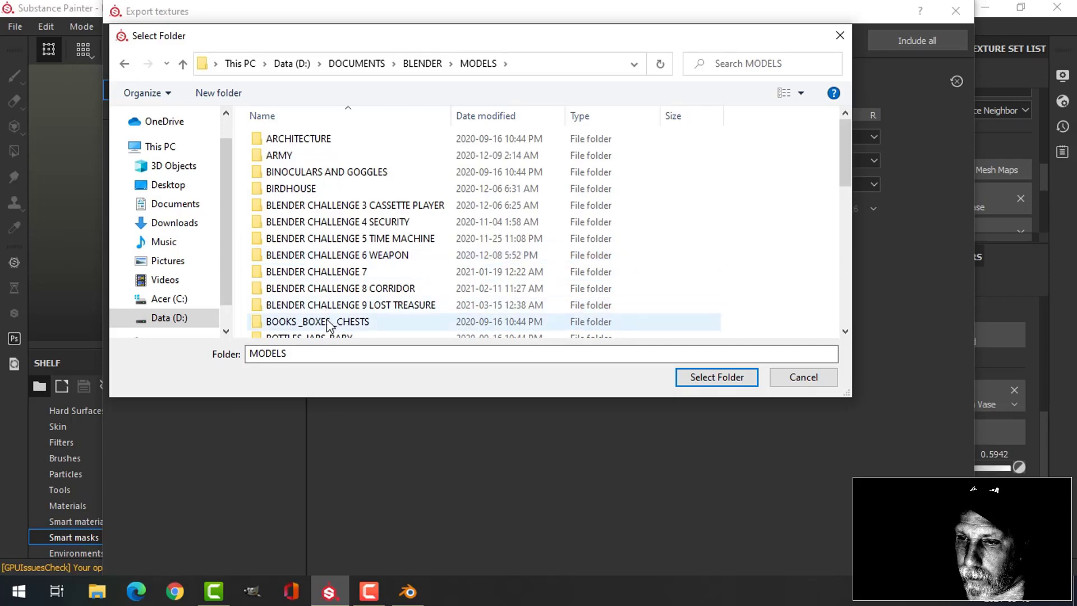
{"action": "double_click", "coordinate": [332, 305]}
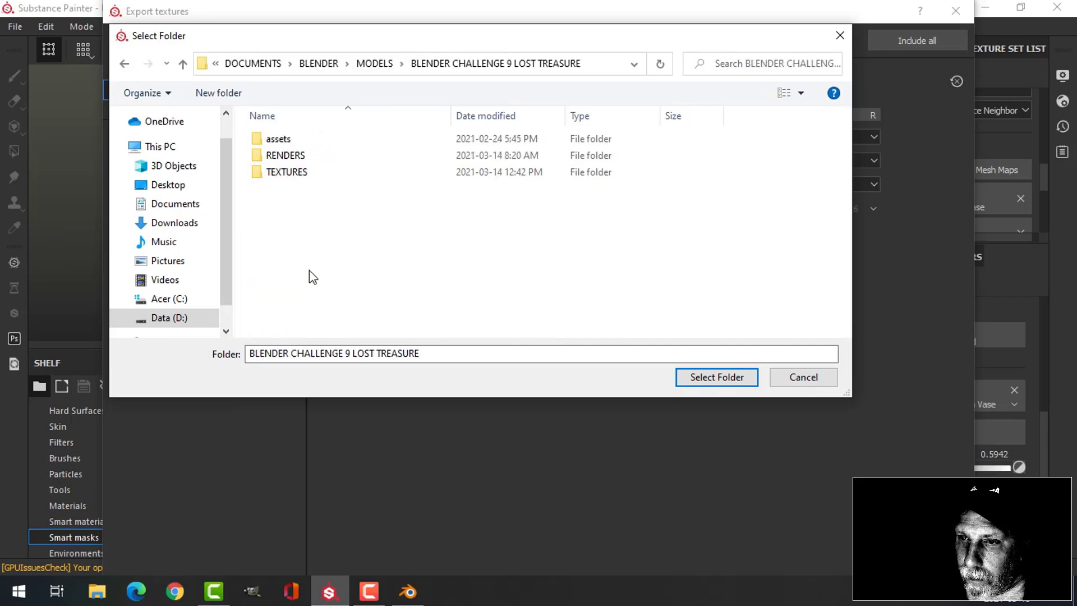
{"action": "double_click", "coordinate": [296, 173]}
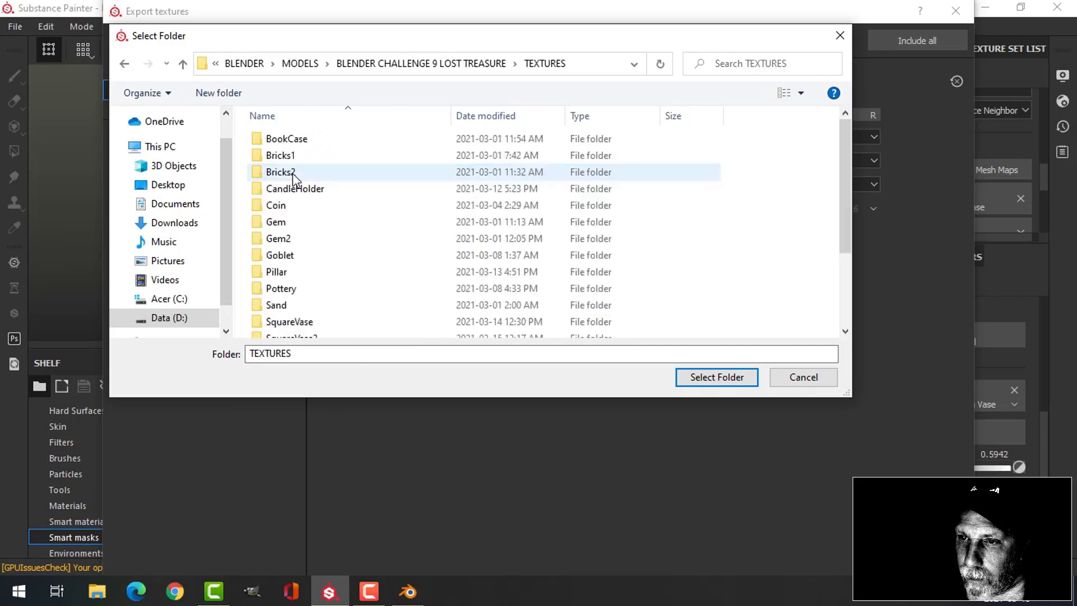
Create a folder named Vase inside TEXTURES and set it as the export output directory.
{"action": "left_click", "coordinate": [218, 92]}
{"action": "type", "text": "Vase"}
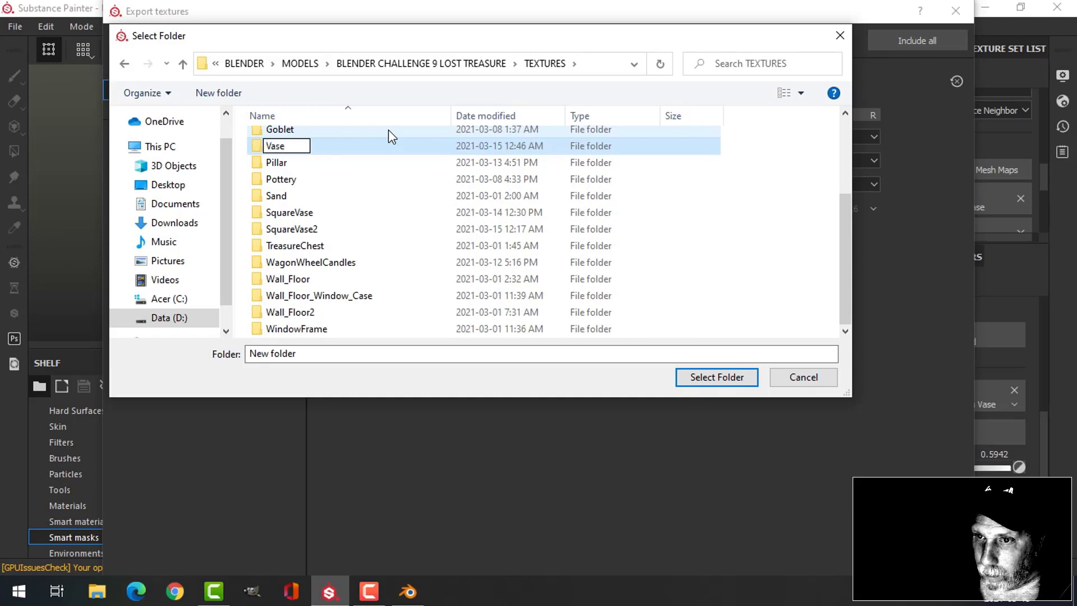
{"action": "key", "text": "Return"}
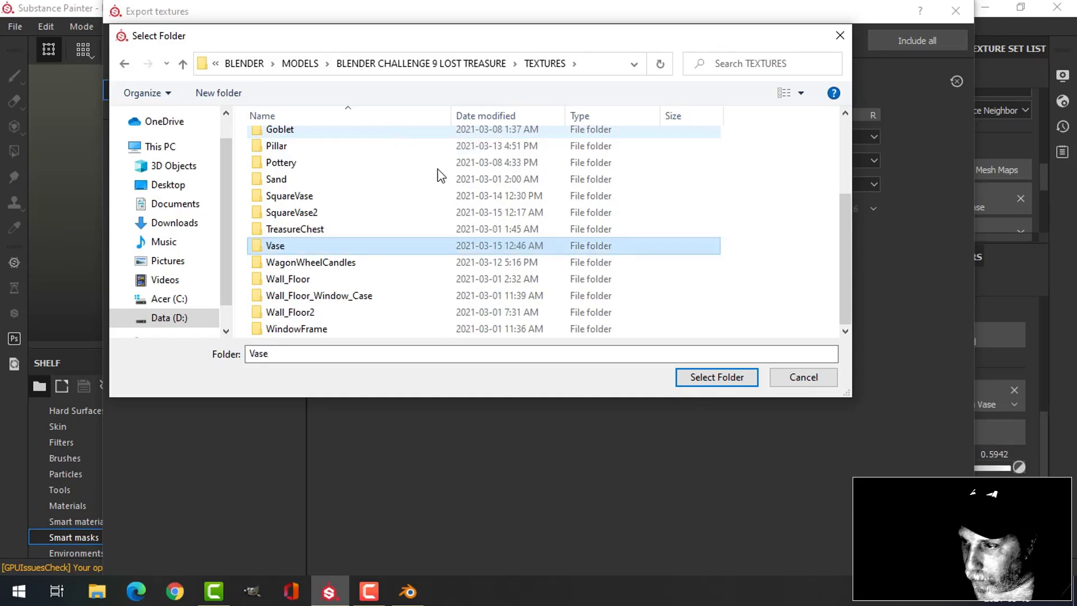
{"action": "left_click", "coordinate": [701, 376]}
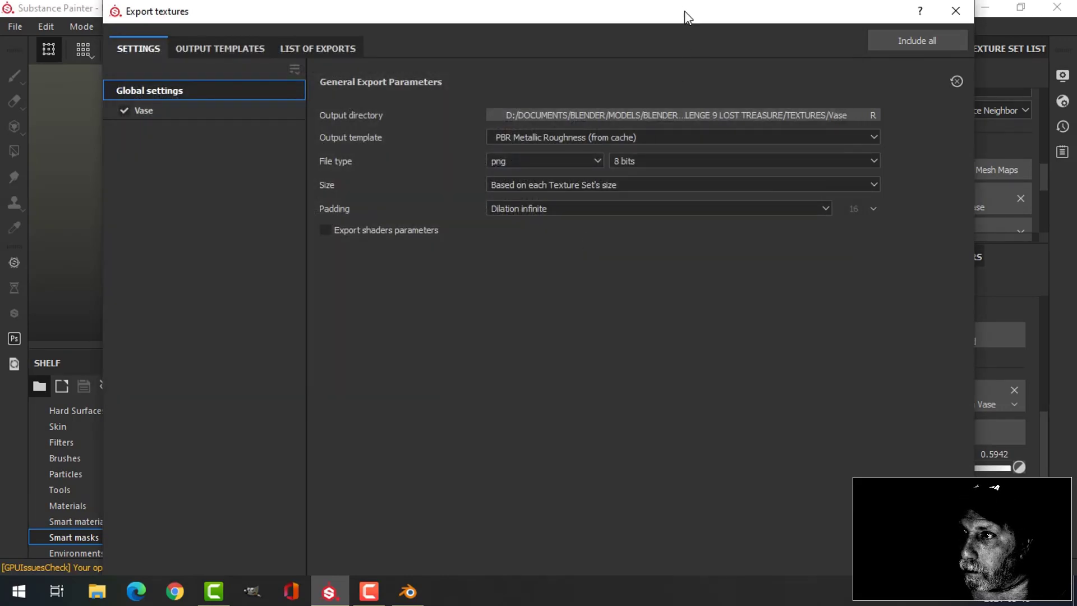
Check the list of exports and export the Vase textures as 8-bit PNG with the PBR Metallic Roughness template.
{"action": "left_click_drag", "start_coordinate": [684, 11], "coordinate": [643, 79]}
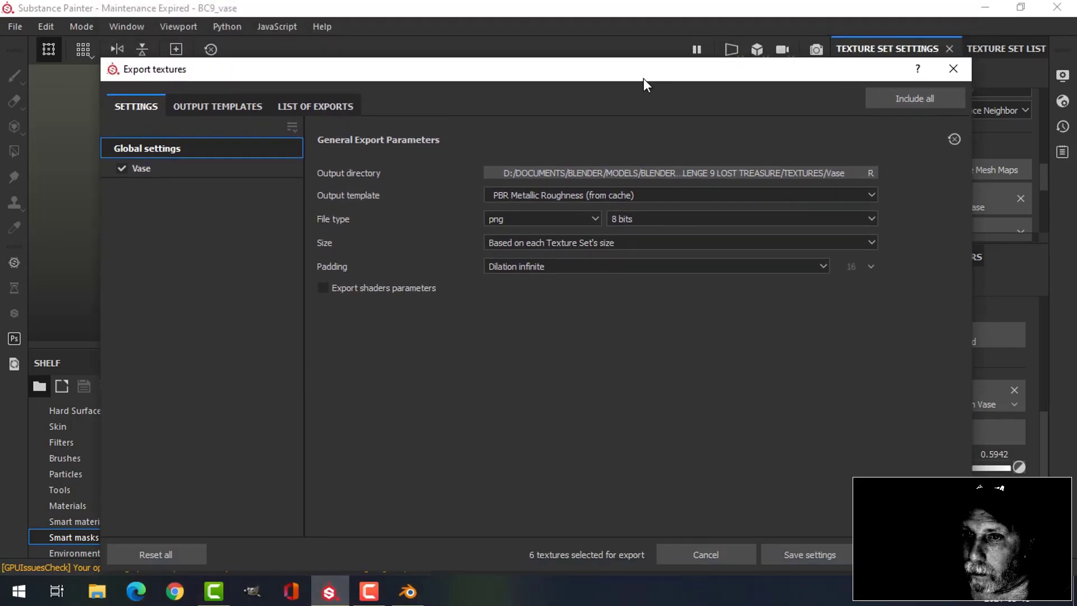
{"action": "left_click", "coordinate": [346, 111]}
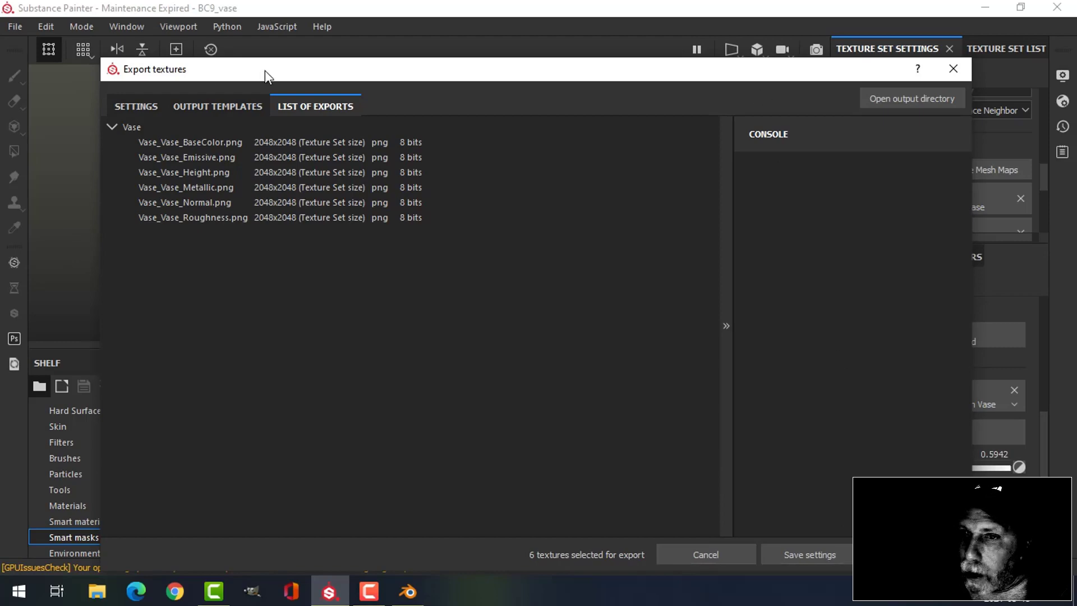
{"action": "left_click", "coordinate": [137, 106]}
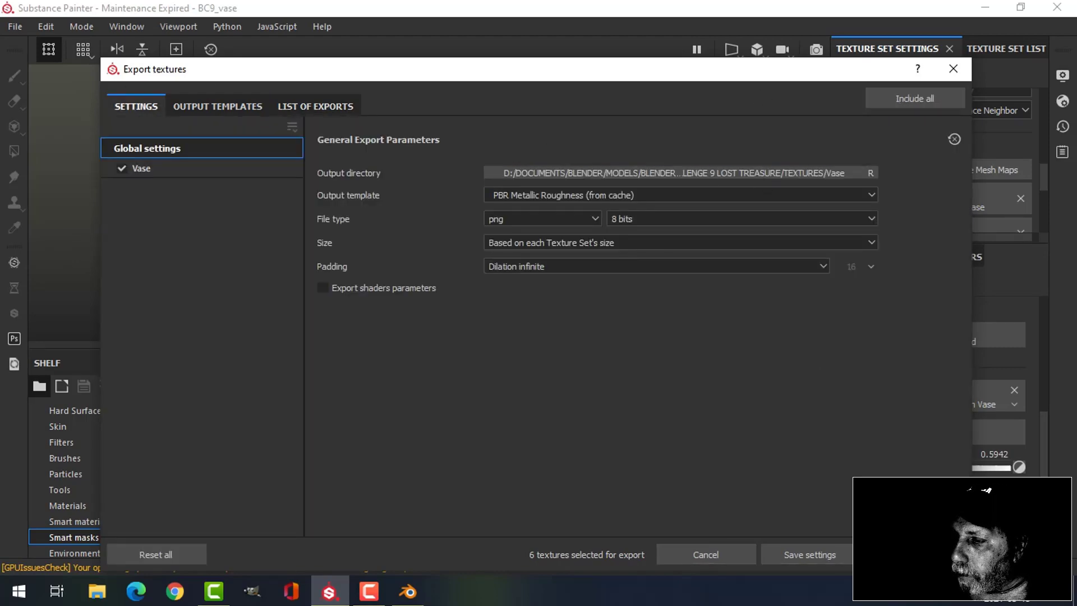
{"action": "left_click", "coordinate": [901, 554]}
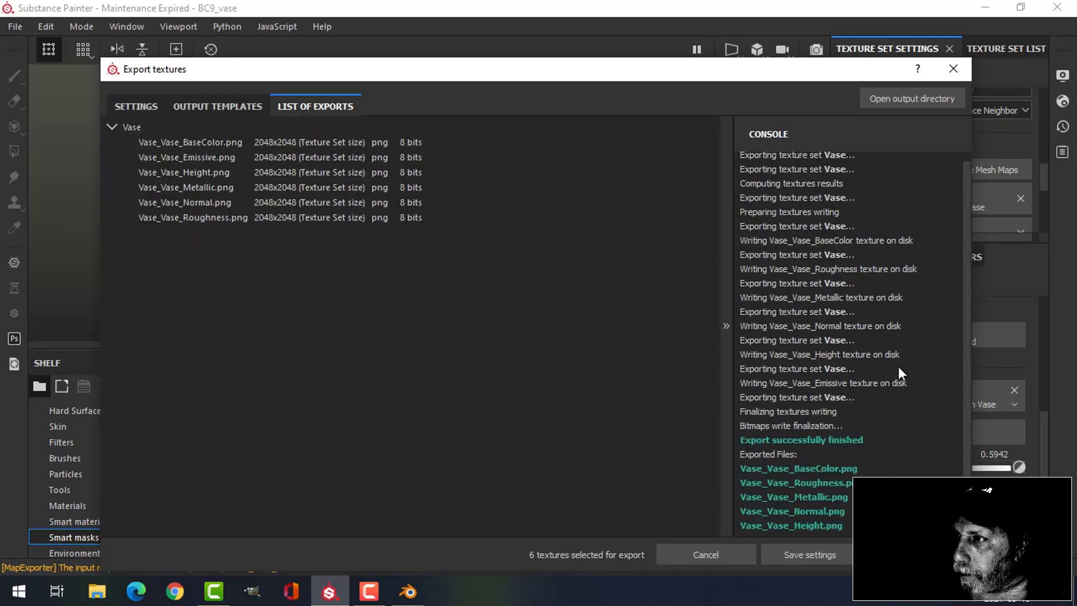
{"action": "left_click", "coordinate": [952, 69]}
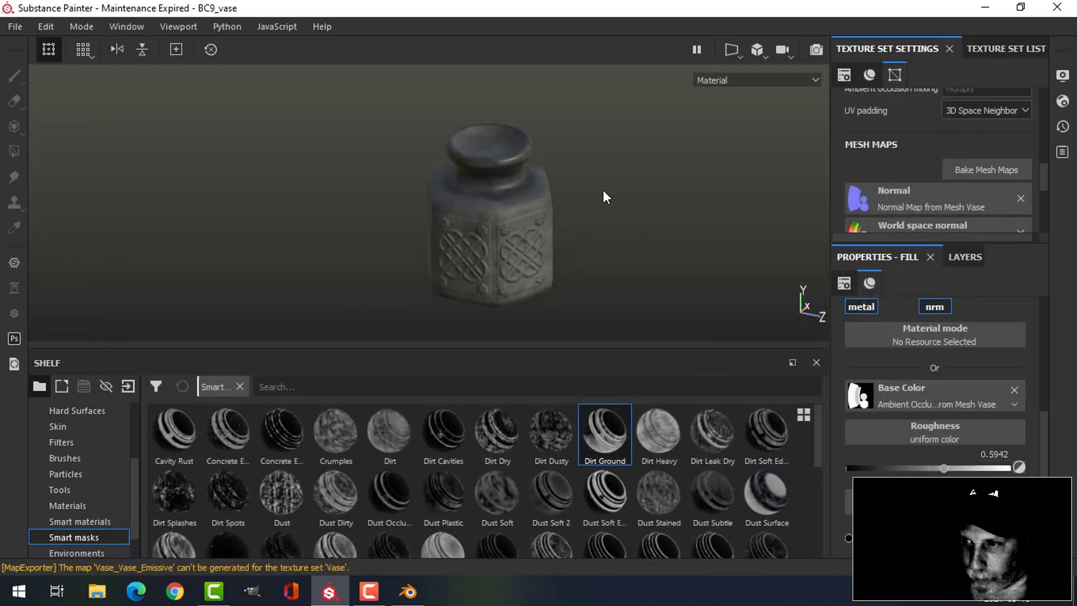
Switch to Blender, isolate the hexagonal vase in the Shading workspace and save the file.
{"action": "left_click", "coordinate": [407, 591]}
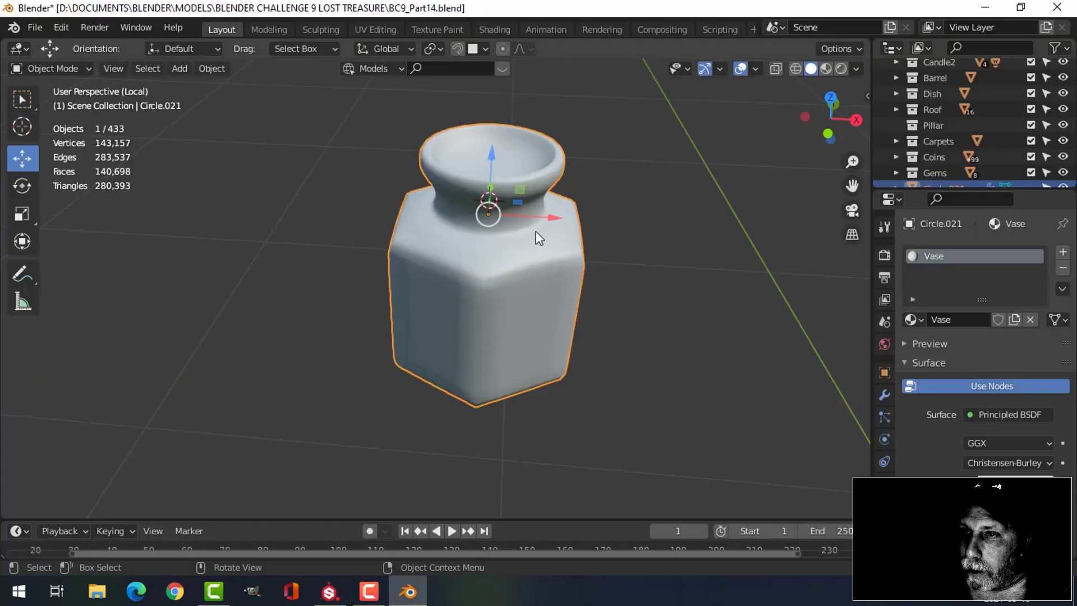
{"action": "key", "text": "KP_Divide"}
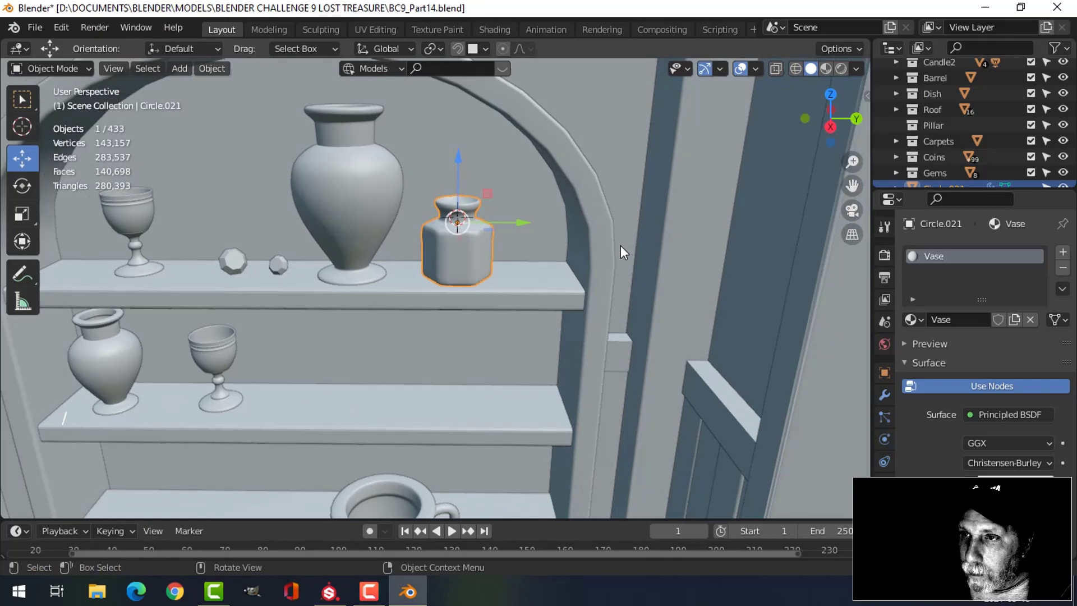
{"action": "left_click", "coordinate": [493, 31]}
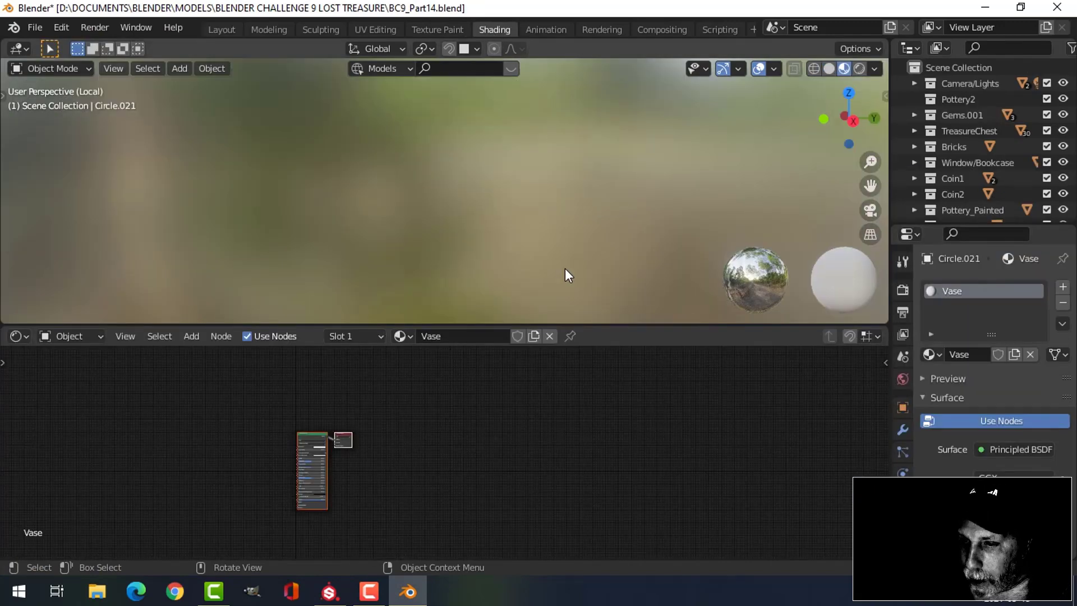
{"action": "key", "text": "KP_Divide"}
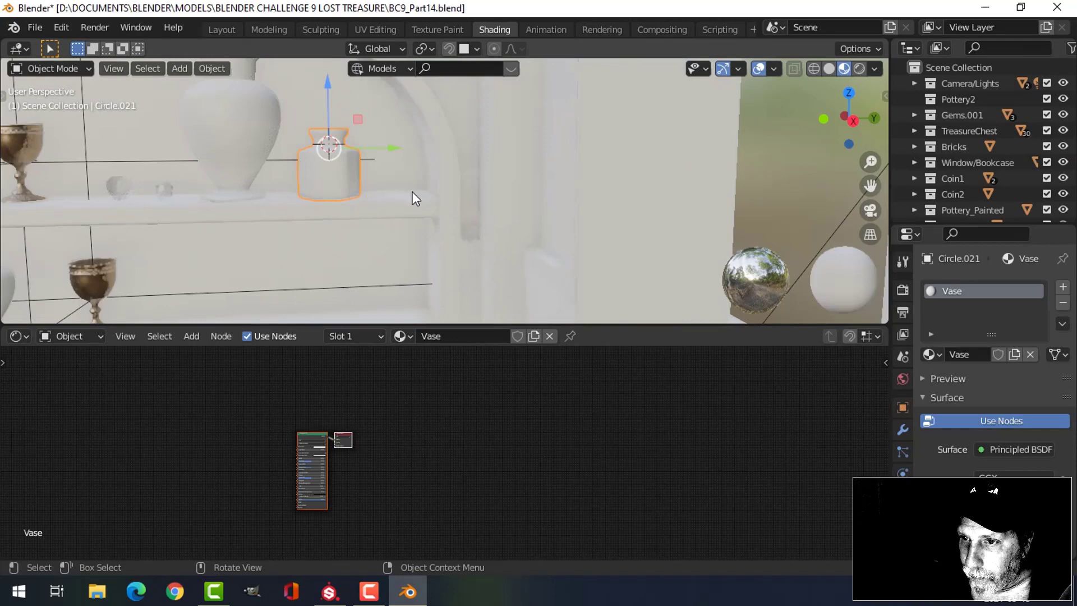
{"action": "key", "text": "KP_Divide"}
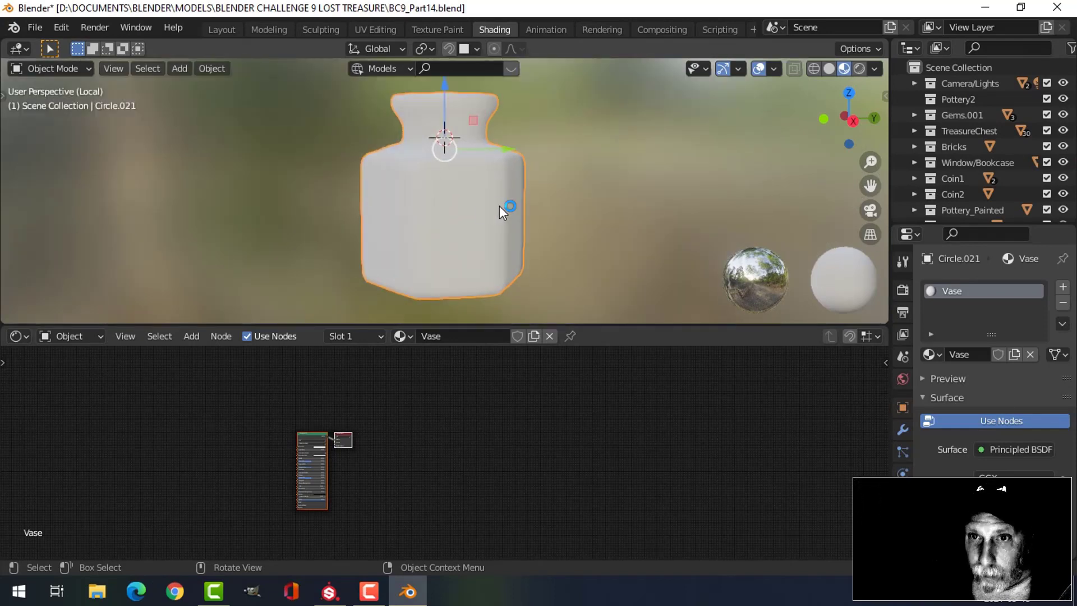
{"action": "key", "text": "ctrl+s"}
{"action": "middle_click_drag", "start_coordinate": [499, 207], "coordinate": [482, 214]}
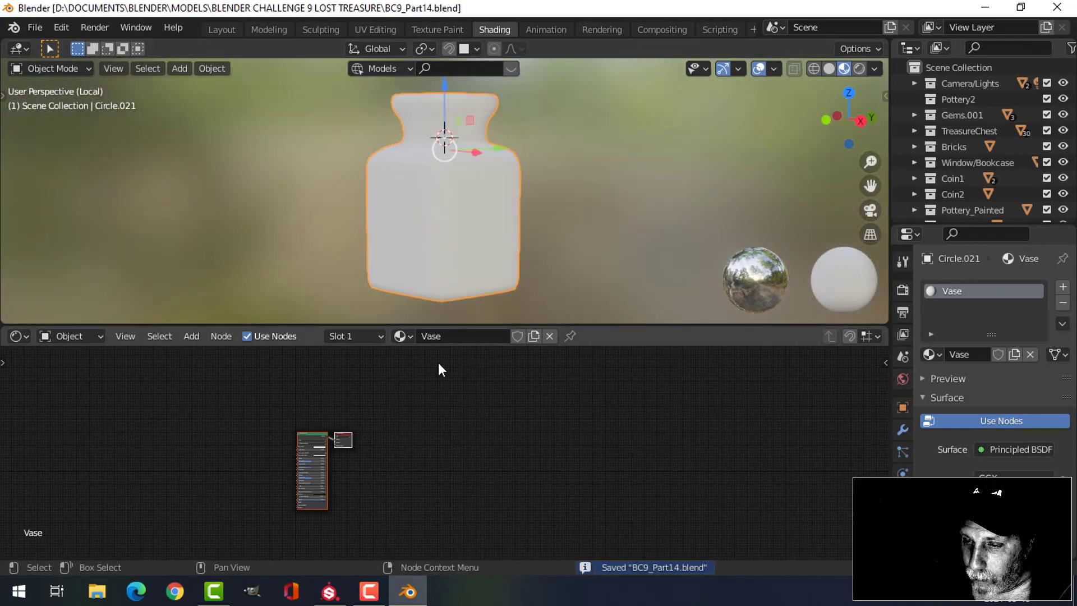
Apply Principled Texture Setup to the Vase material's Principled BSDF with all exported maps from TEXTURES/Vase, from Vase_Vase_BaseColor.png to Vase_Vase_Roughness.png.
{"action": "scroll", "coordinate": [441, 400], "scroll_direction": "up", "scroll_amount": 2}
{"action": "middle_click_drag", "start_coordinate": [502, 398], "coordinate": [629, 394], "text": "shift"}
{"action": "scroll", "coordinate": [485, 433], "scroll_direction": "up", "scroll_amount": 9}
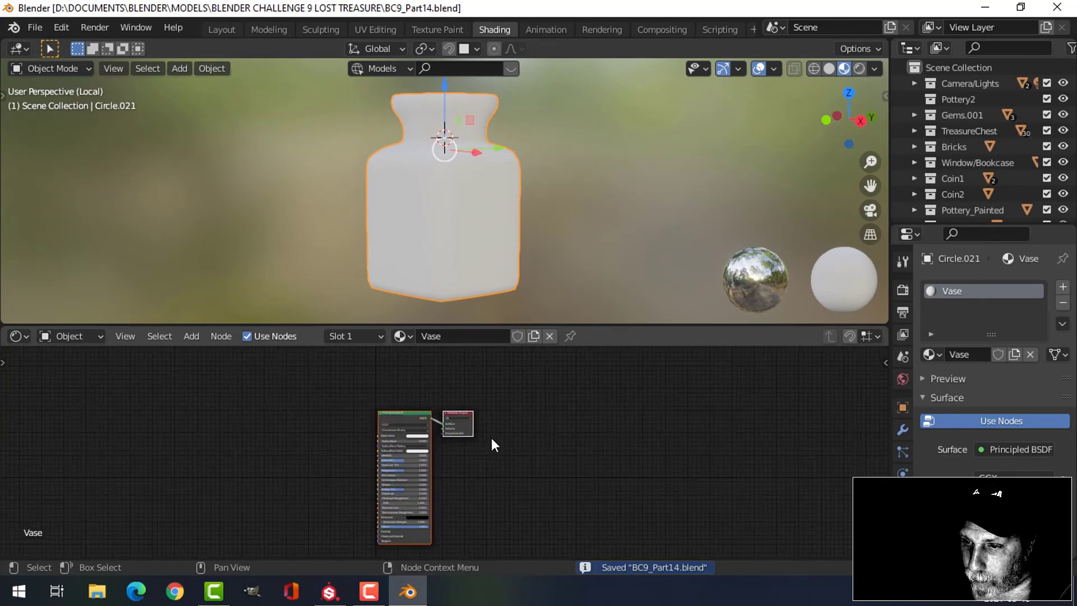
{"action": "scroll", "coordinate": [496, 451], "scroll_direction": "up", "scroll_amount": 3}
{"action": "left_click", "coordinate": [492, 449]}
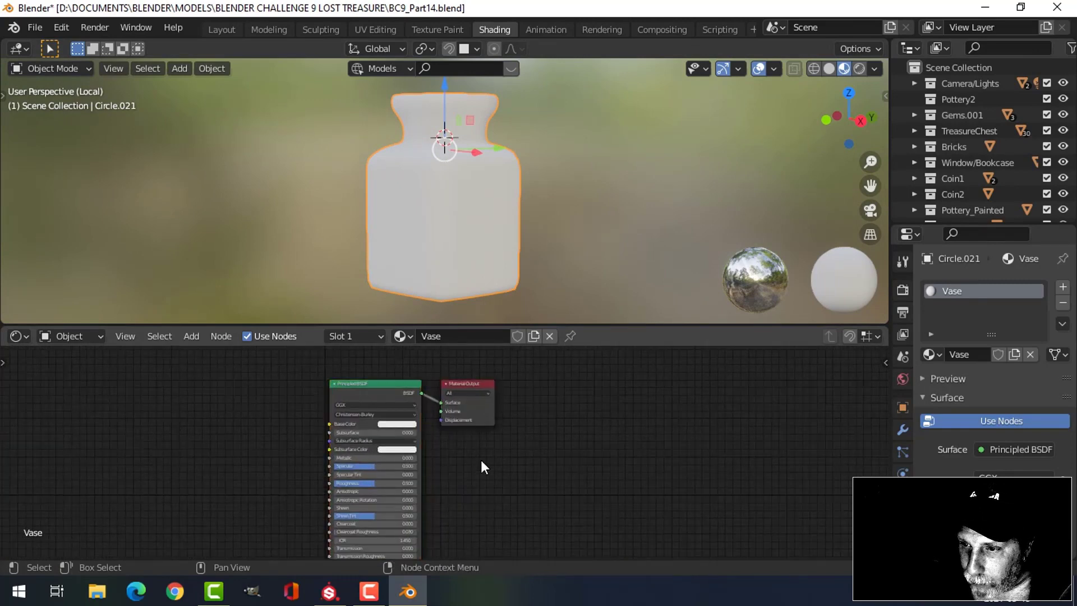
{"action": "middle_click_drag", "start_coordinate": [480, 460], "coordinate": [552, 460], "text": "shift"}
{"action": "left_click", "coordinate": [443, 386]}
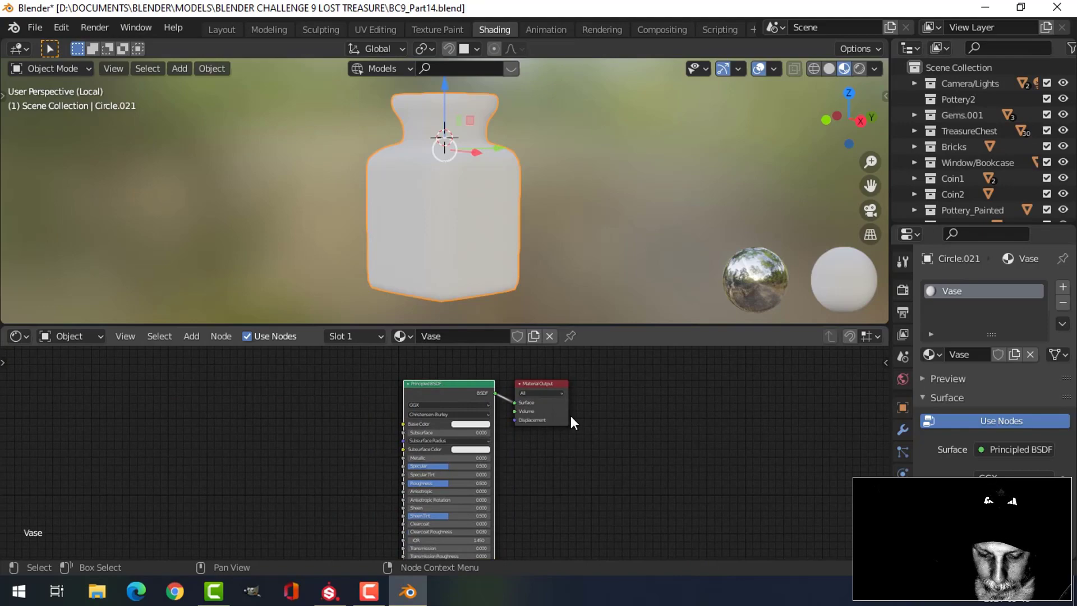
{"action": "key", "text": "ctrl+shift+t"}
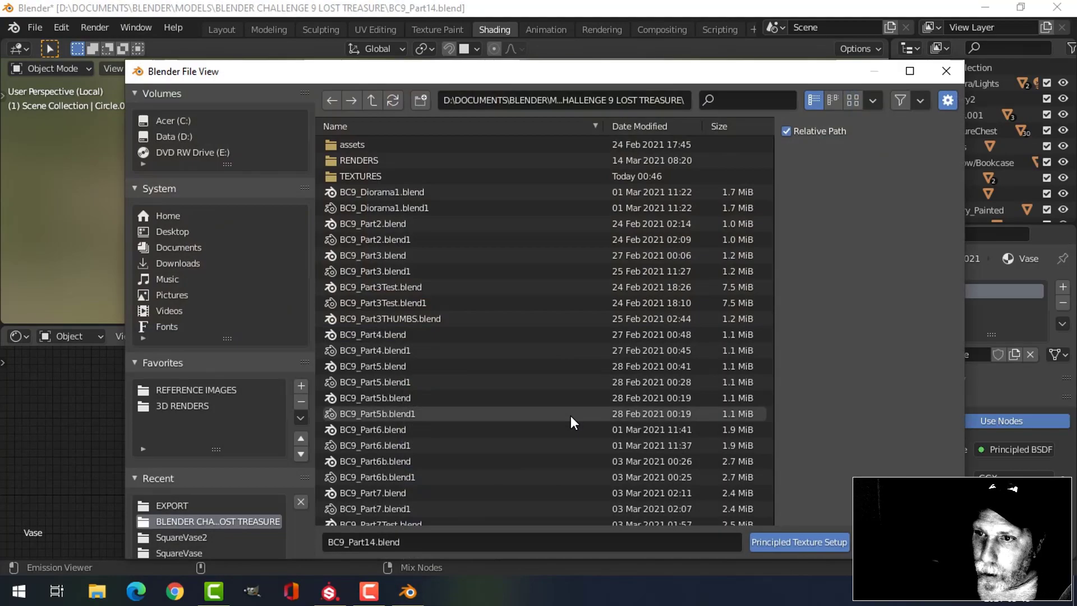
{"action": "double_click", "coordinate": [353, 176]}
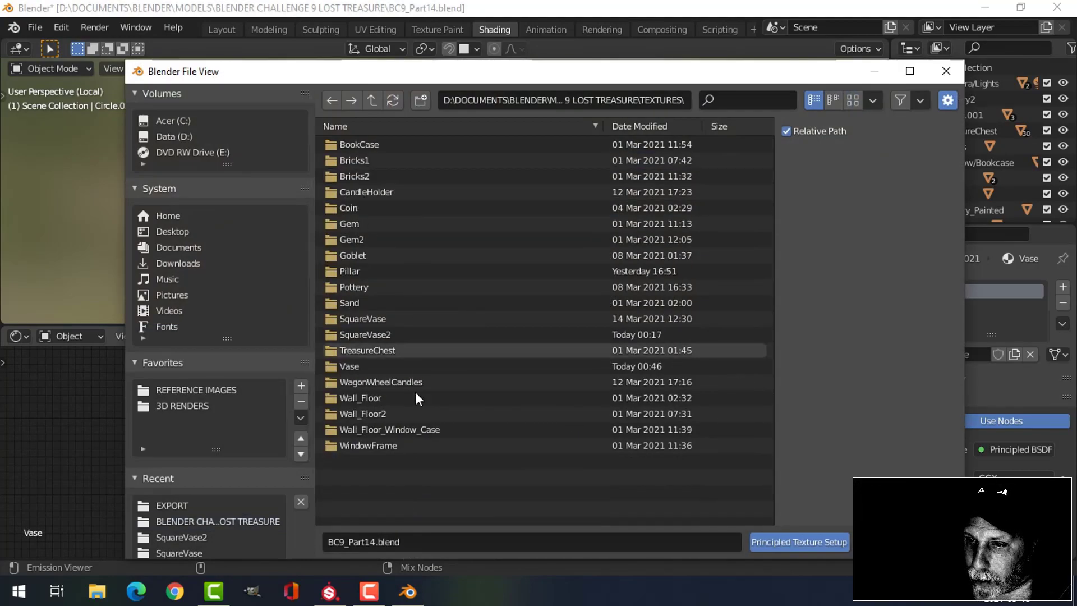
{"action": "double_click", "coordinate": [359, 367]}
{"action": "left_click", "coordinate": [422, 146]}
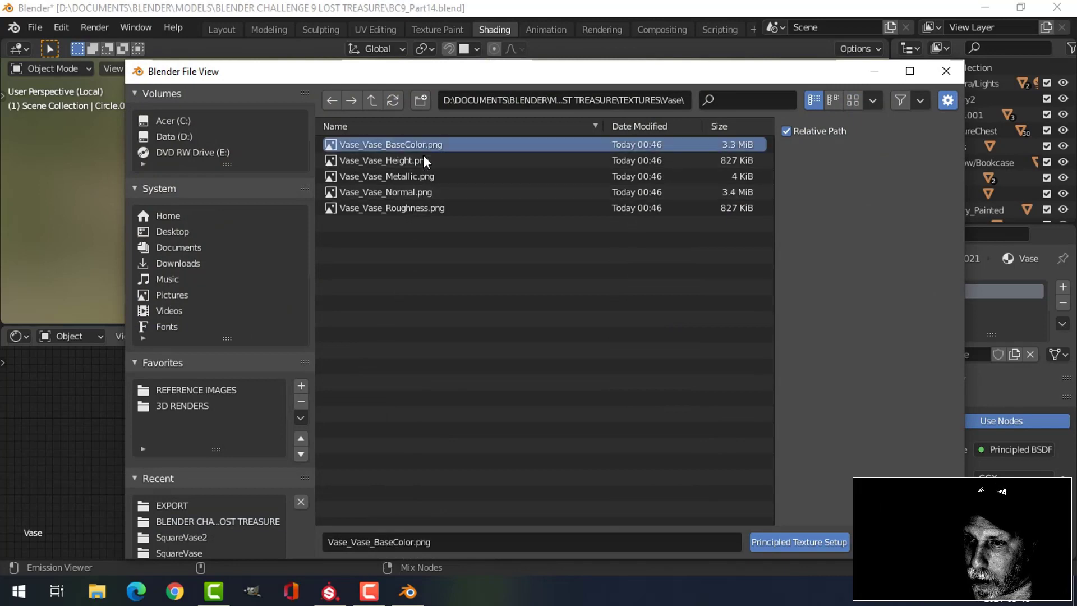
{"action": "left_click", "coordinate": [420, 208], "text": "shift"}
{"action": "left_click", "coordinate": [800, 542]}
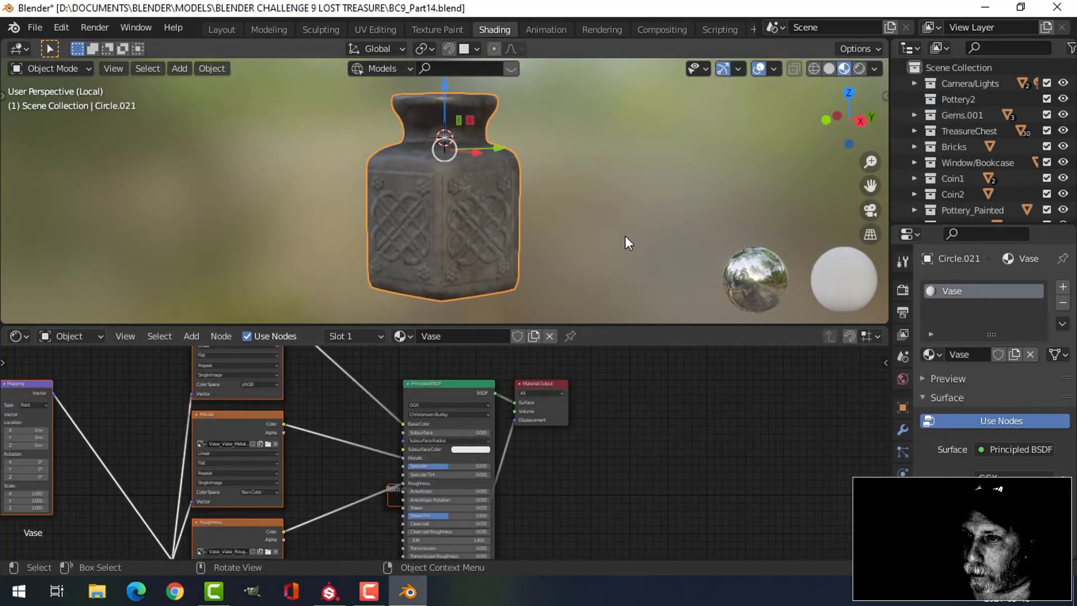
Deselect the vase, return to the Layout workspace and save the file.
{"action": "left_click", "coordinate": [547, 221]}
{"action": "middle_click_drag", "start_coordinate": [546, 204], "coordinate": [502, 215]}
{"action": "left_click", "coordinate": [226, 31]}
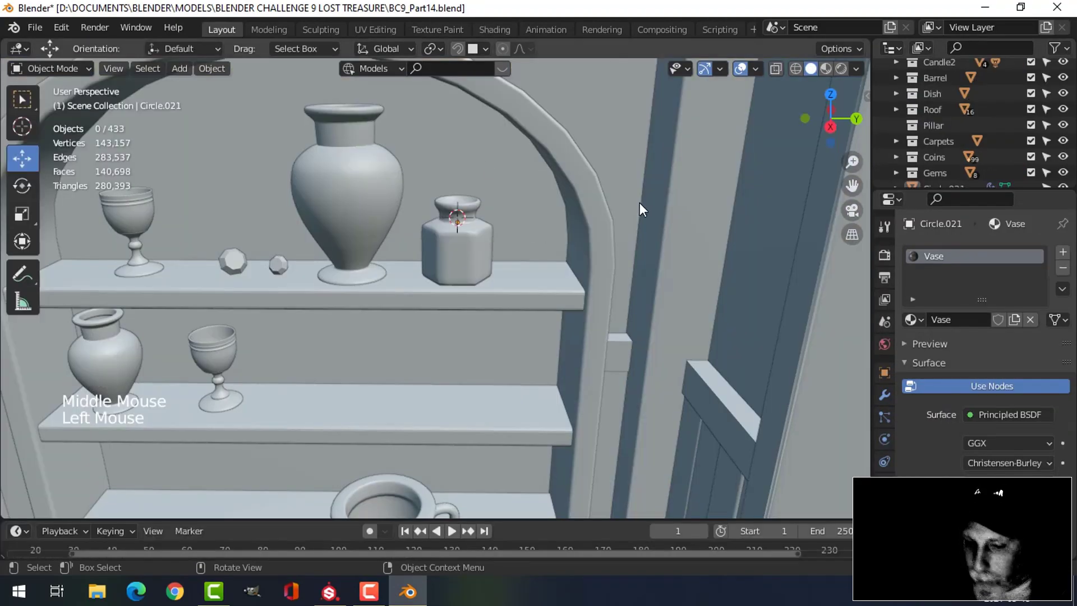
{"action": "key", "text": "ctrl+s"}
Preview the bookcase shelves in material preview and switch the viewport to rendered shading.
{"action": "middle_click_drag", "start_coordinate": [581, 244], "coordinate": [717, 182]}
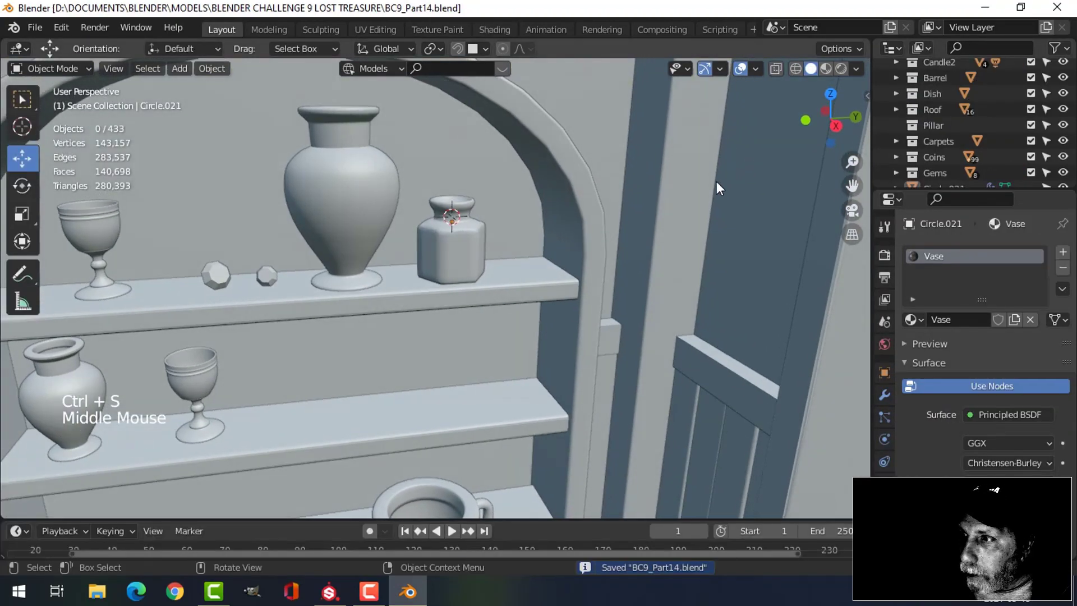
{"action": "left_click", "coordinate": [824, 68]}
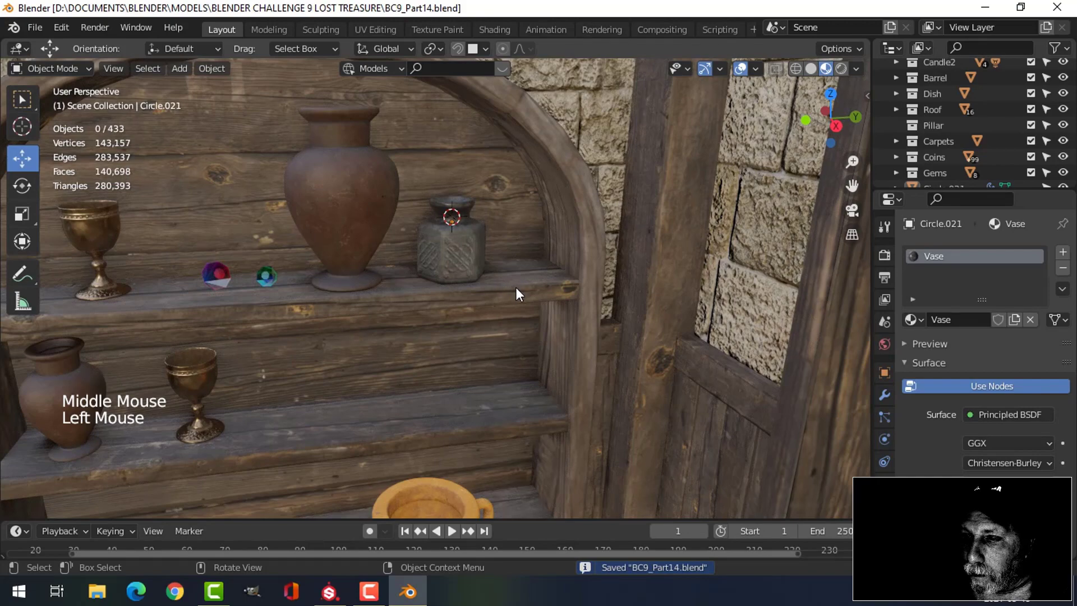
{"action": "mouse_move", "coordinate": [515, 287]}
{"action": "middle_mouse_down"}
{"action": "mouse_move", "coordinate": [559, 284]}
{"action": "mouse_move", "coordinate": [571, 271]}
{"action": "mouse_move", "coordinate": [537, 271]}
{"action": "middle_mouse_up"}
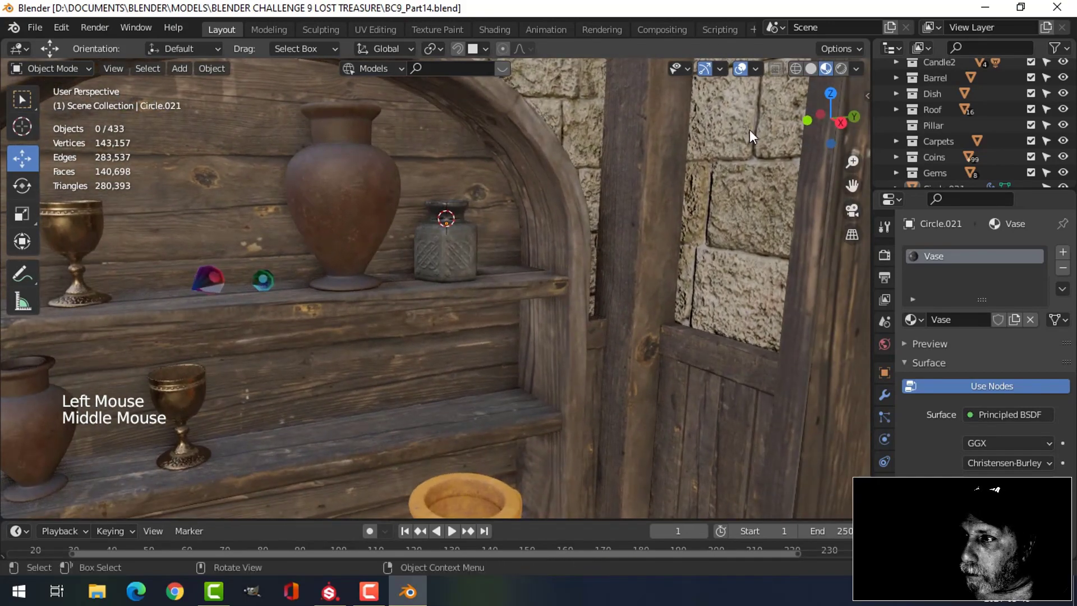
{"action": "left_click", "coordinate": [842, 69]}
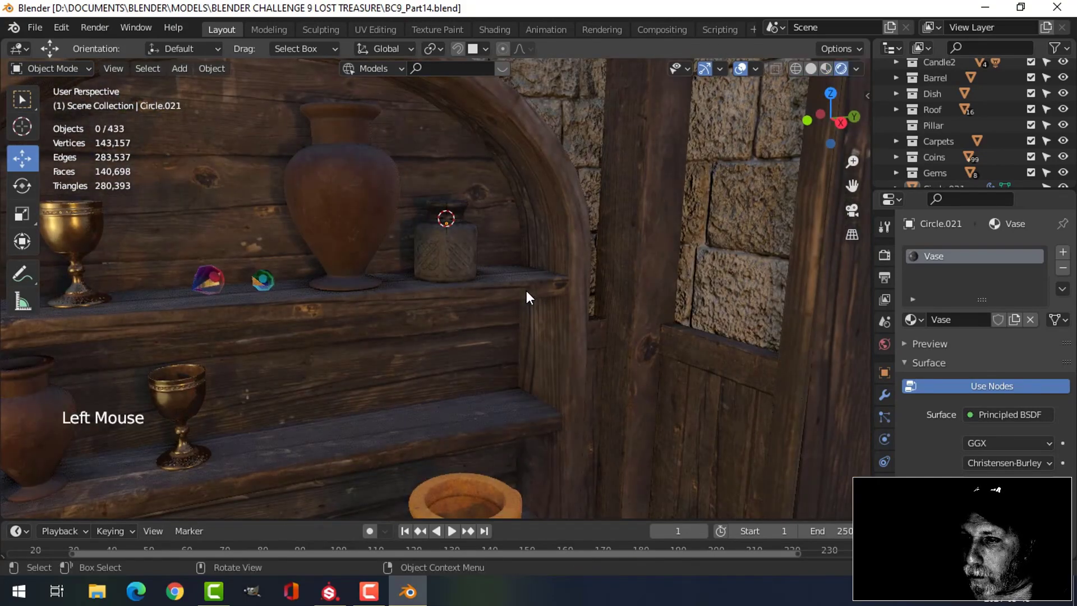
Examine the textured hexagonal vase on the upper shelf up close and within the whole treasure room.
{"action": "mouse_move", "coordinate": [503, 285]}
{"action": "middle_mouse_down"}
{"action": "mouse_move", "coordinate": [425, 322]}
{"action": "mouse_move", "coordinate": [422, 341]}
{"action": "mouse_move", "coordinate": [453, 325]}
{"action": "mouse_move", "coordinate": [511, 231]}
{"action": "mouse_move", "coordinate": [494, 277]}
{"action": "middle_mouse_up"}
{"action": "scroll", "coordinate": [474, 275], "scroll_direction": "up", "scroll_amount": 5}
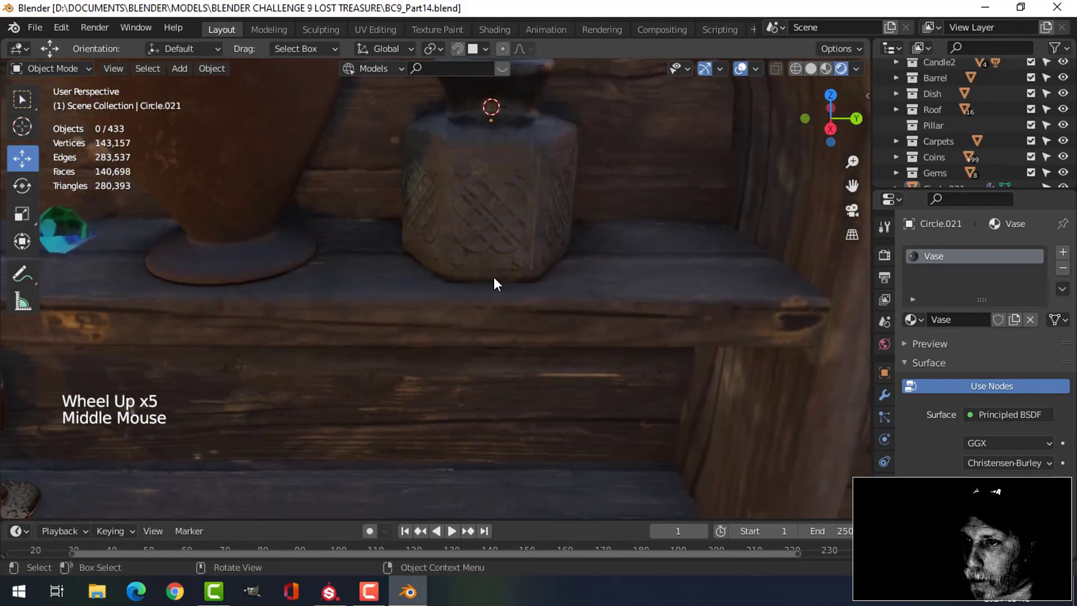
{"action": "scroll", "coordinate": [490, 237], "scroll_direction": "down", "scroll_amount": 4}
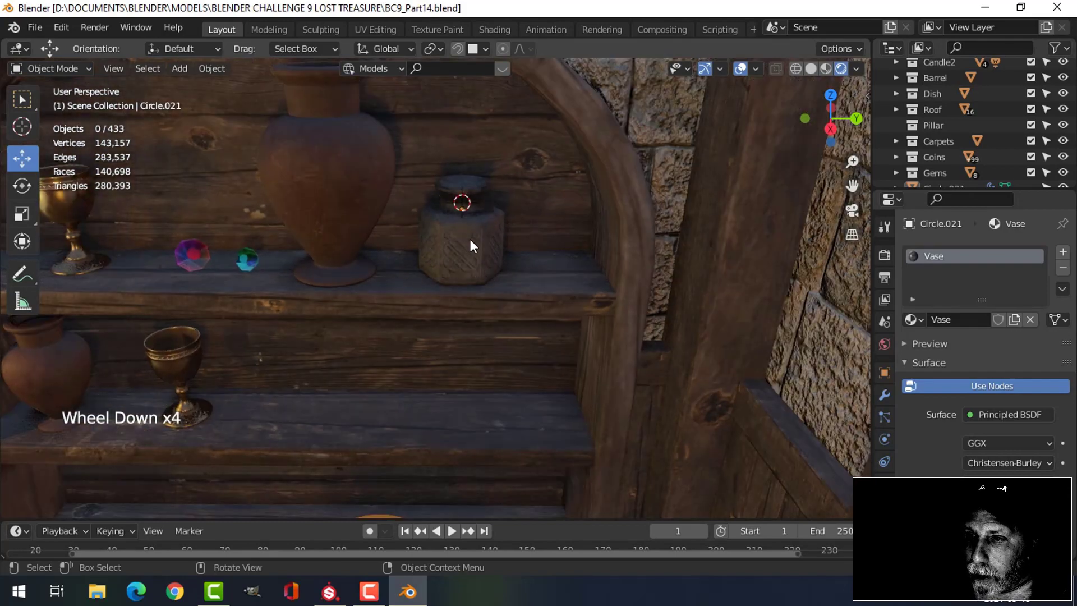
{"action": "middle_click_drag", "start_coordinate": [470, 239], "coordinate": [467, 254]}
{"action": "mouse_move", "coordinate": [483, 188]}
{"action": "middle_mouse_down"}
{"action": "mouse_move", "coordinate": [473, 216]}
{"action": "mouse_move", "coordinate": [469, 184]}
{"action": "middle_mouse_up"}
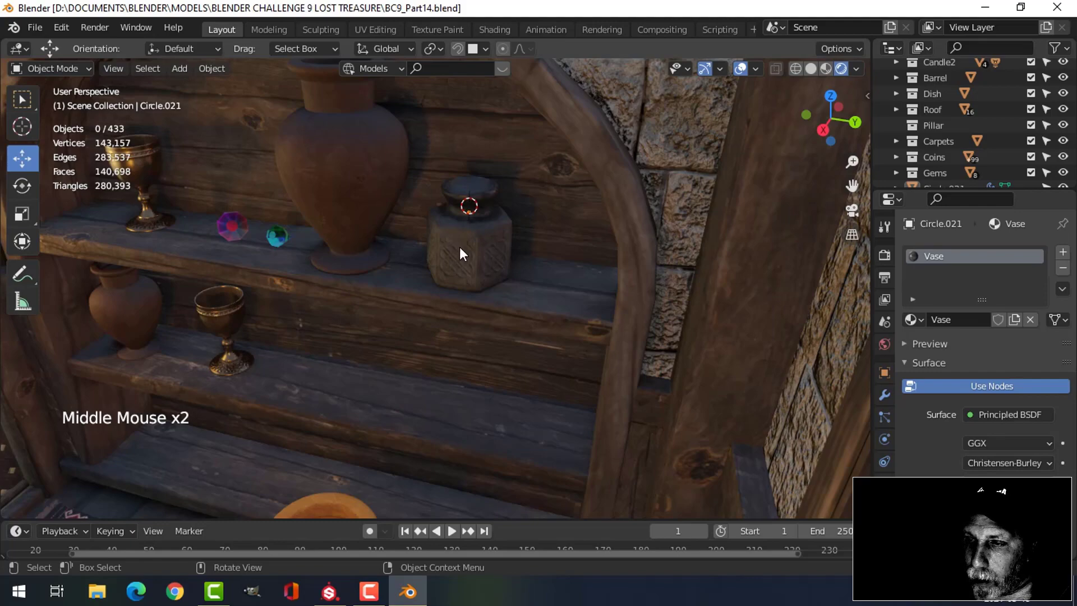
{"action": "middle_click_drag", "start_coordinate": [459, 252], "coordinate": [496, 297]}
{"action": "scroll", "coordinate": [497, 283], "scroll_direction": "down", "scroll_amount": 2}
{"action": "scroll", "coordinate": [486, 290], "scroll_direction": "down", "scroll_amount": 3}
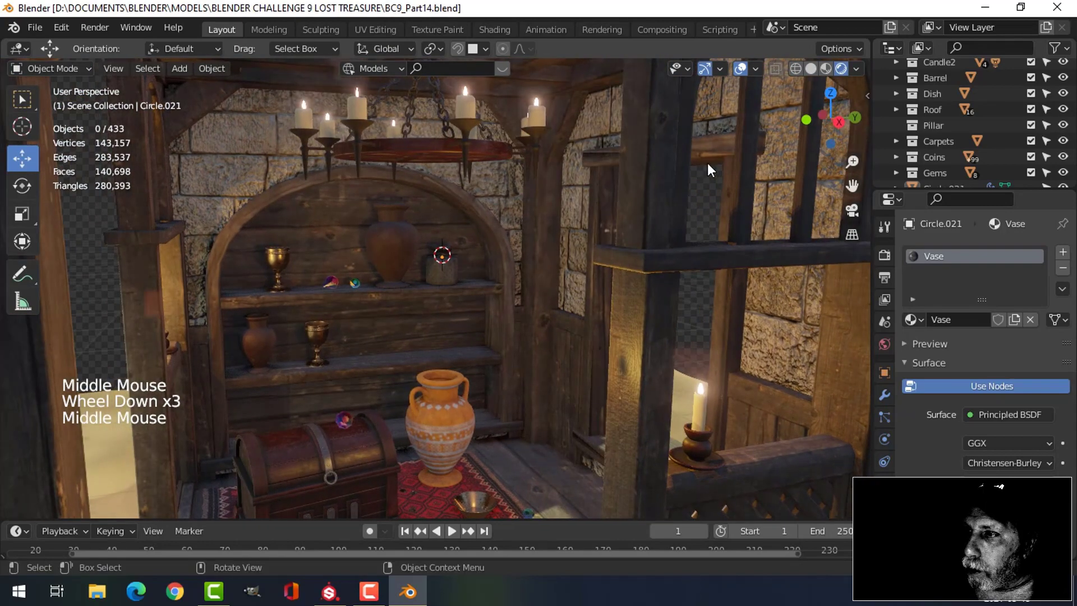
Hide the gizmos and overlays in the rendered view of the treasure room.
{"action": "left_click", "coordinate": [705, 68]}
{"action": "left_click", "coordinate": [740, 68]}
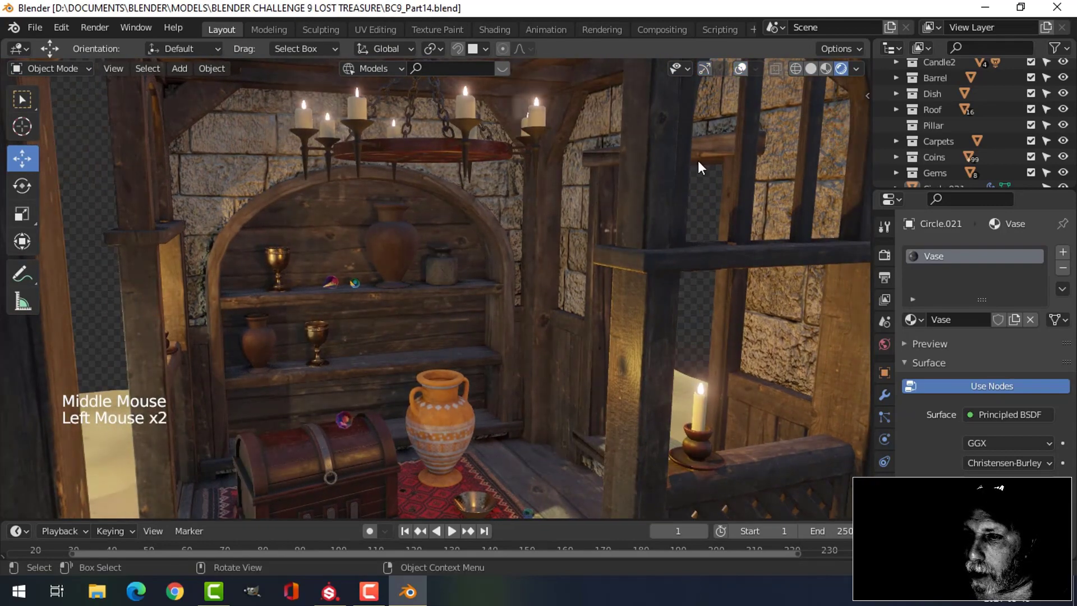
{"action": "scroll", "coordinate": [559, 312], "scroll_direction": "down", "scroll_amount": 1}
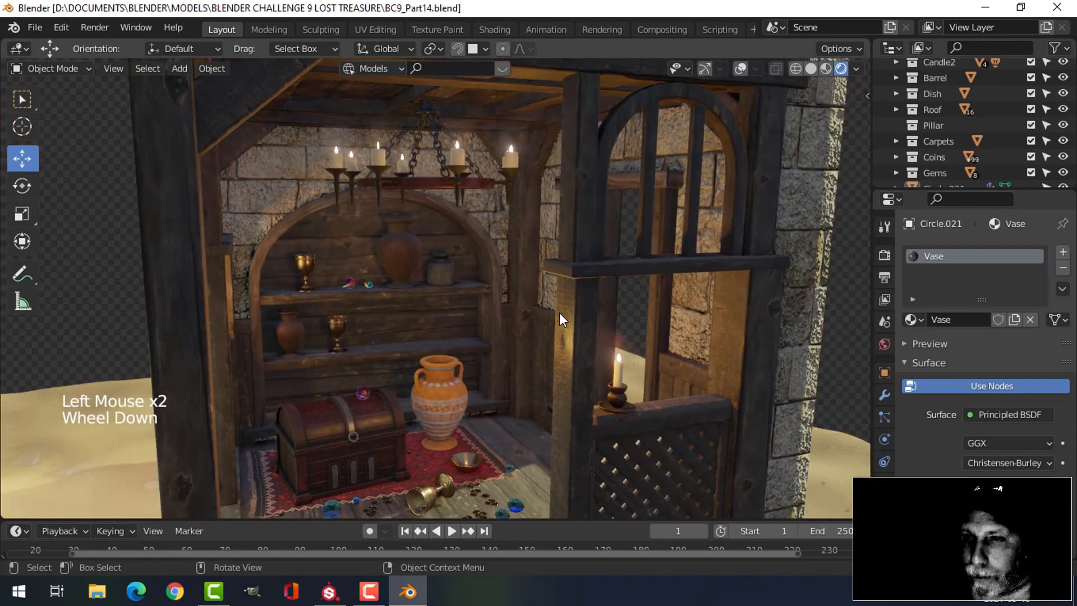